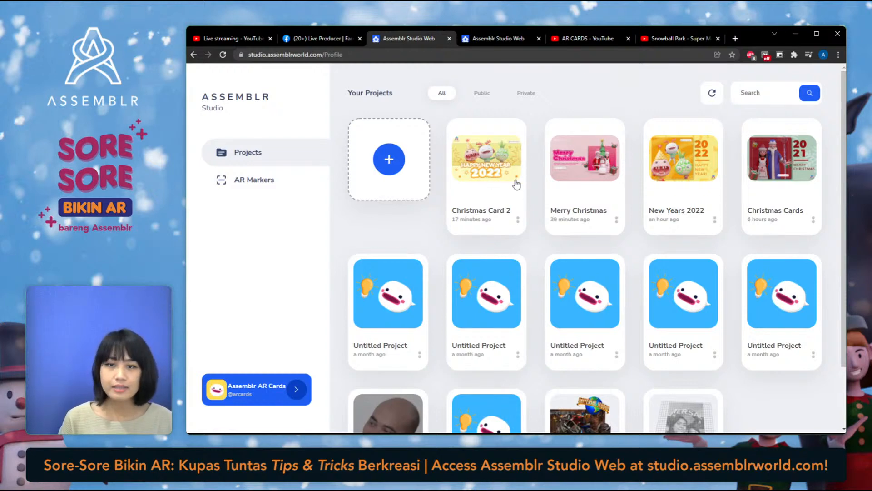
Create a new project and set its scene color to pale yellow, #fff98f
left_click(398, 164)
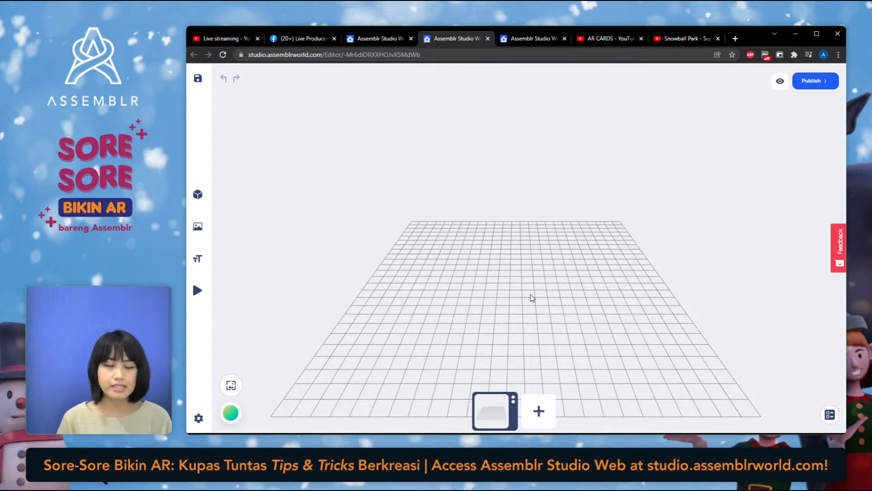
left_click(232, 413)
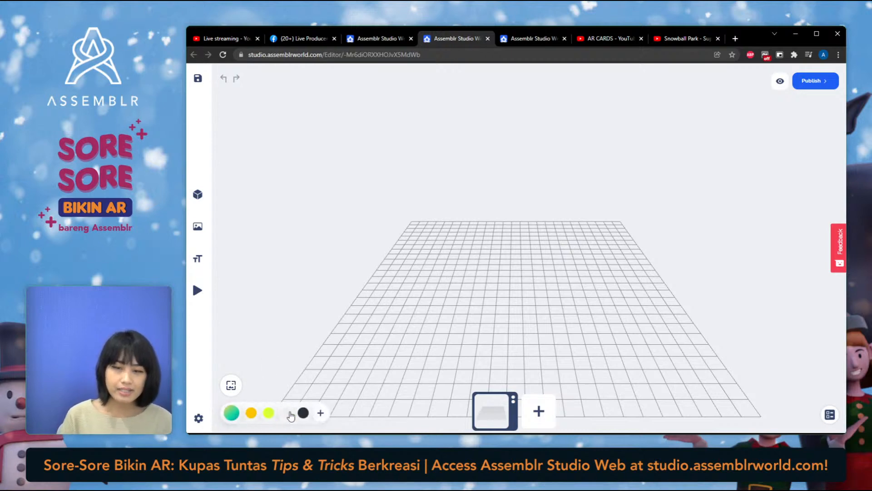
left_click(321, 414)
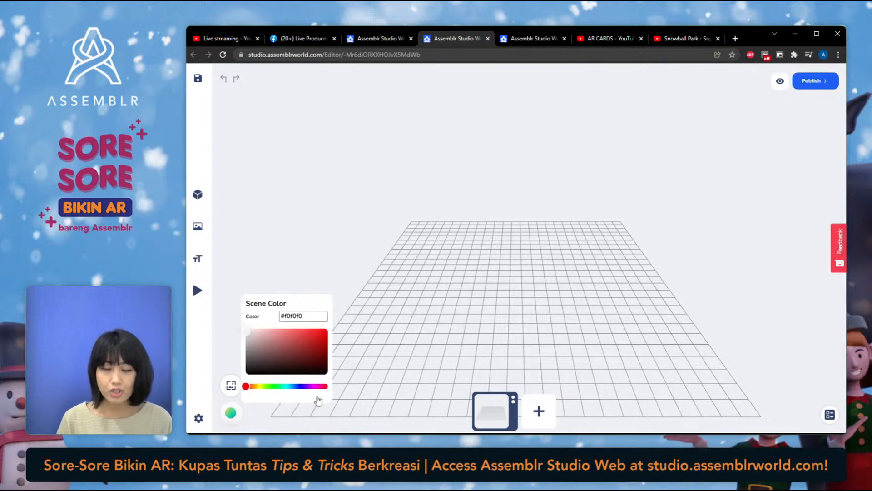
left_click(261, 387)
left_click_drag(261, 387, 256, 388)
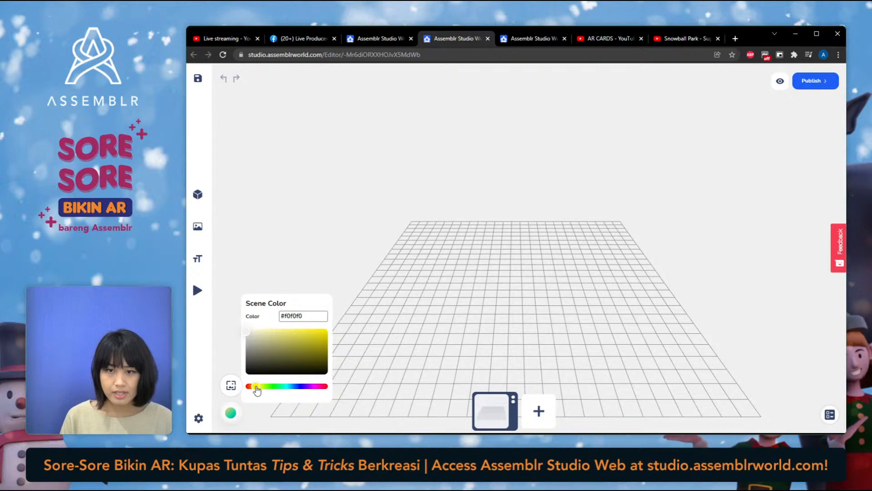
left_click_drag(309, 344, 282, 331)
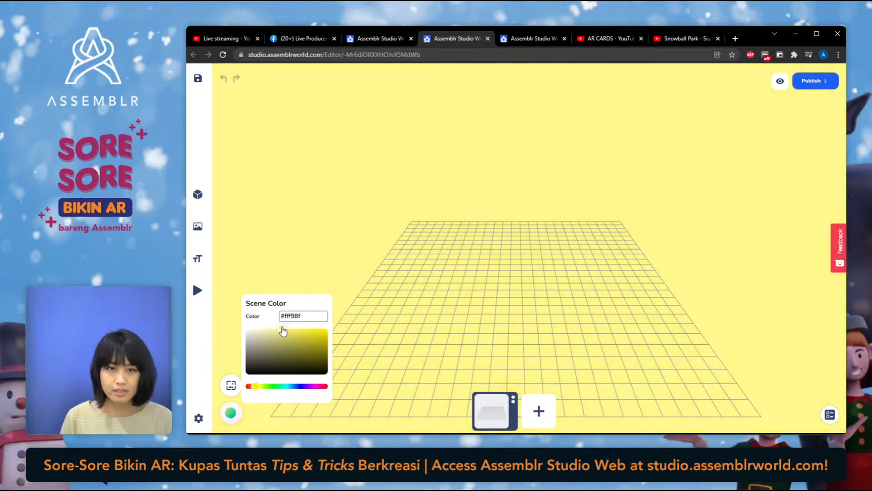
left_click(231, 411)
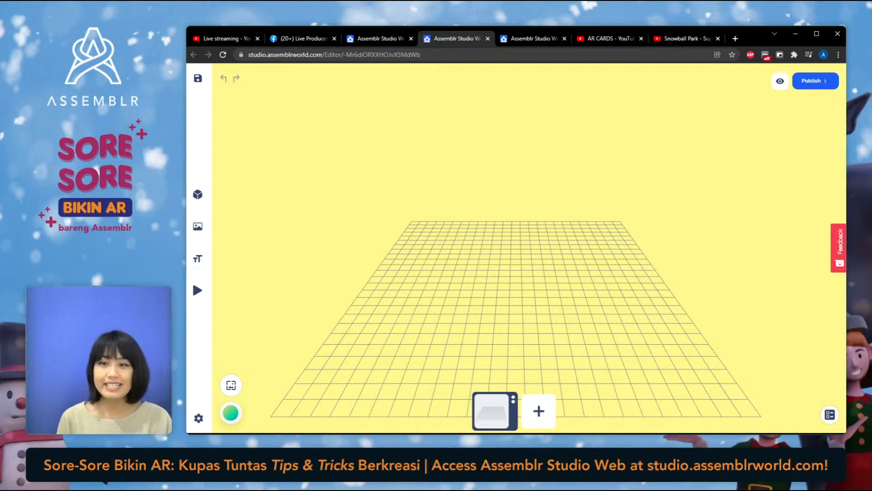
Open the 3D object library and examine the full range of available categories
mouse_move(197, 195)
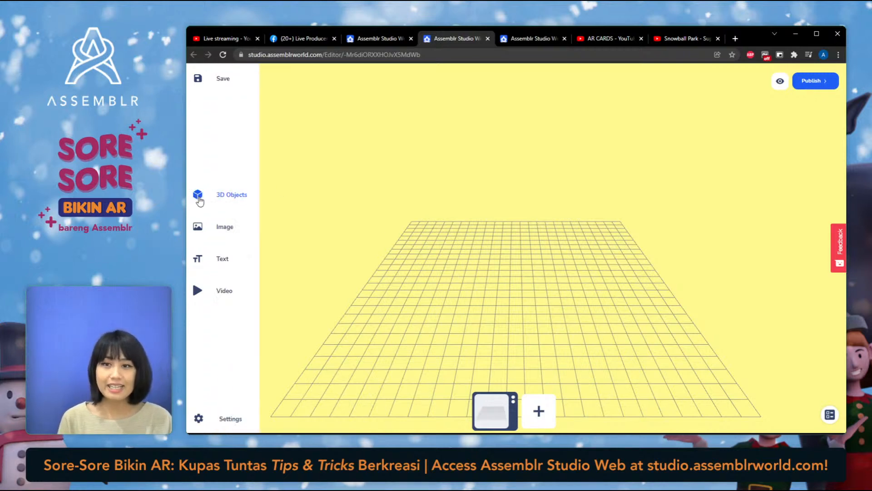
left_click(231, 201)
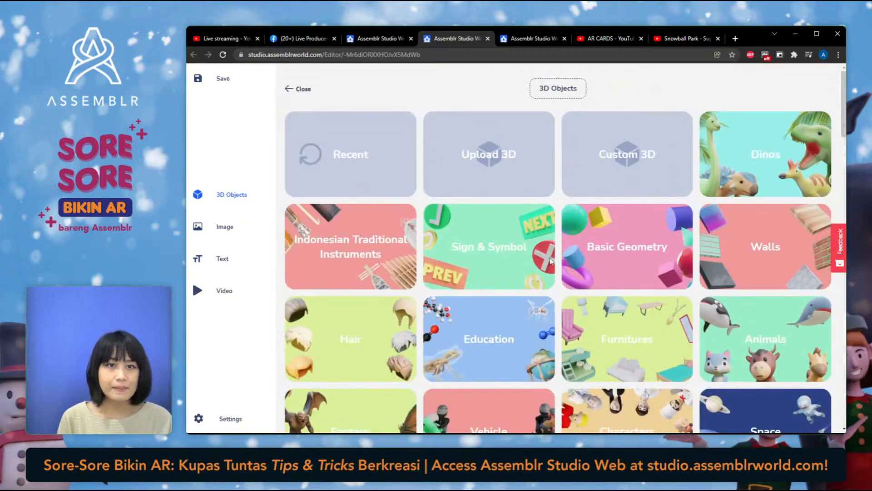
scroll(713, 226, "down", 2)
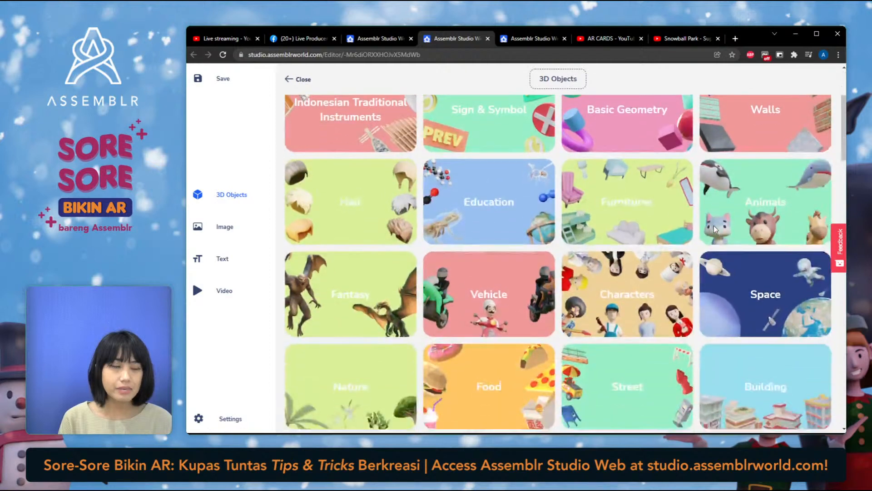
scroll(713, 226, "up", 2)
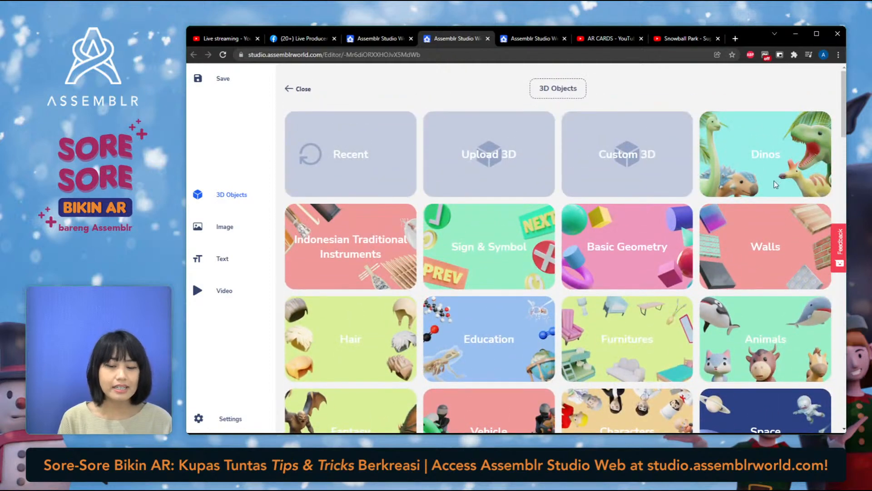
scroll(659, 320, "down", 2)
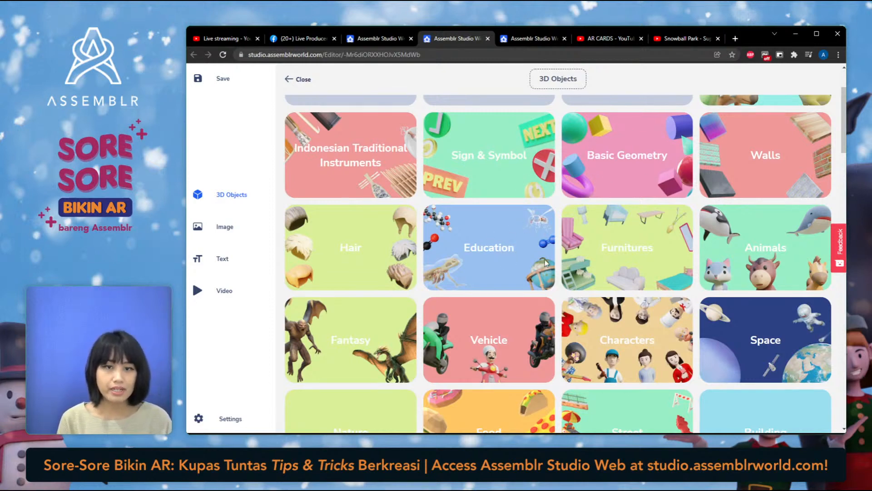
scroll(488, 249, "down", 1)
scroll(487, 247, "down", 1)
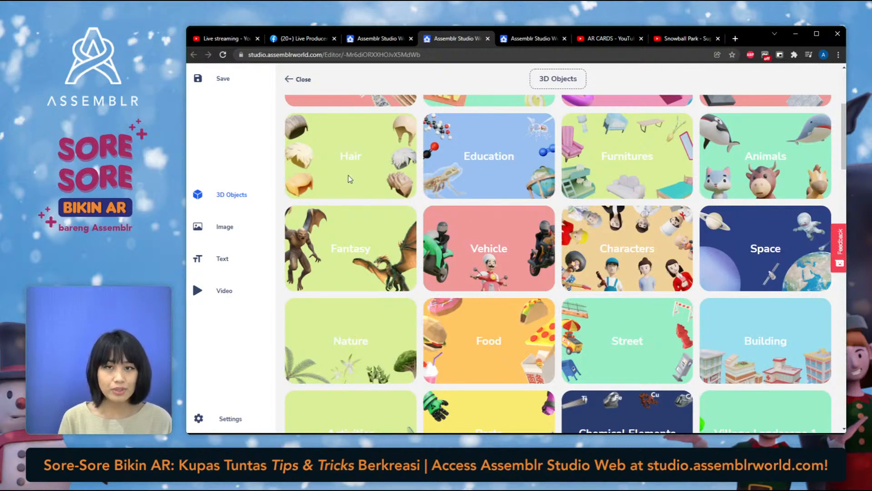
scroll(589, 292, "down", 3)
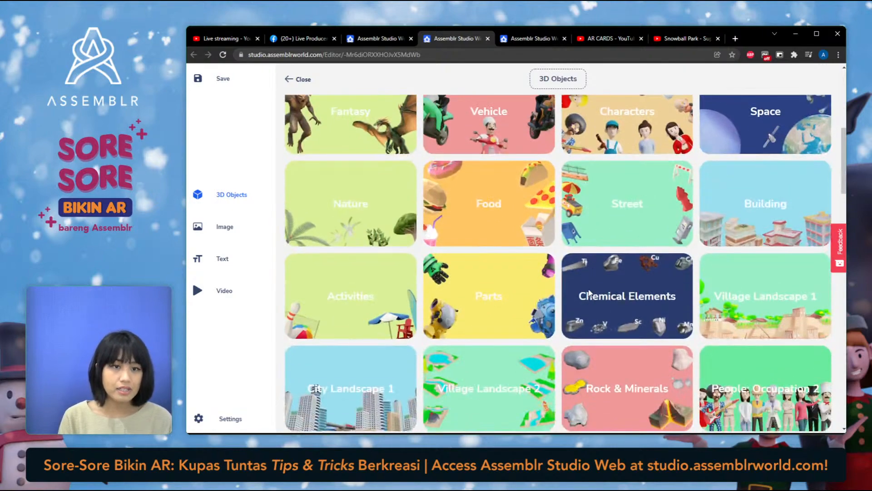
scroll(589, 292, "down", 2)
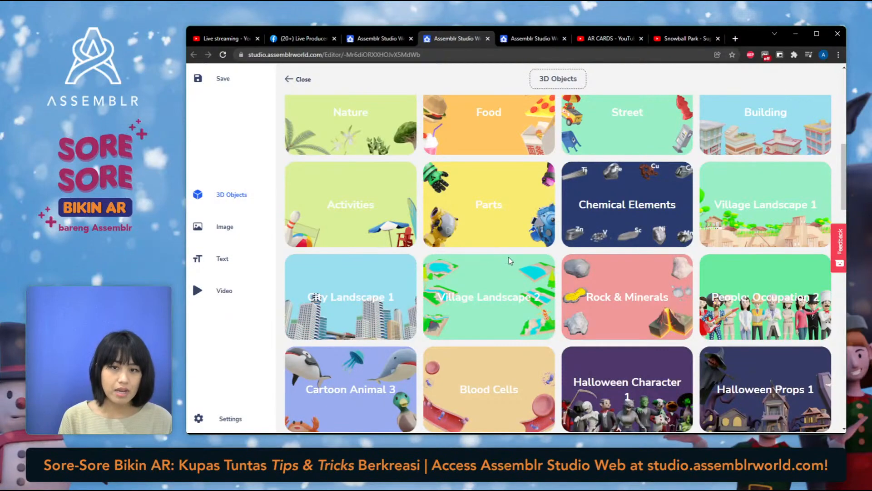
scroll(510, 260, "down", 3)
scroll(555, 296, "down", 1)
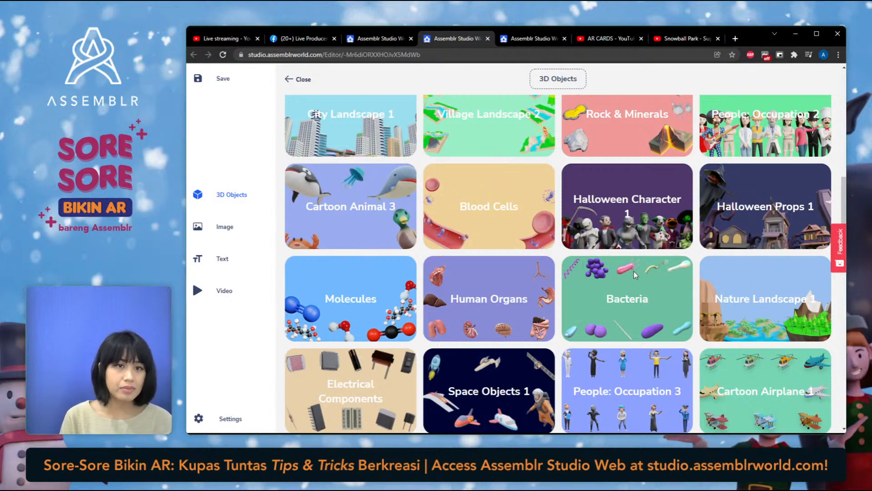
scroll(698, 288, "down", 6)
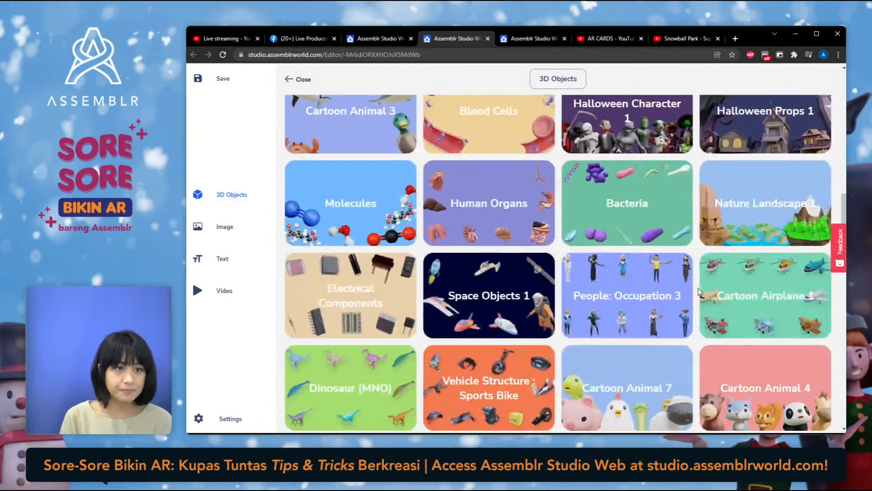
scroll(698, 291, "down", 5)
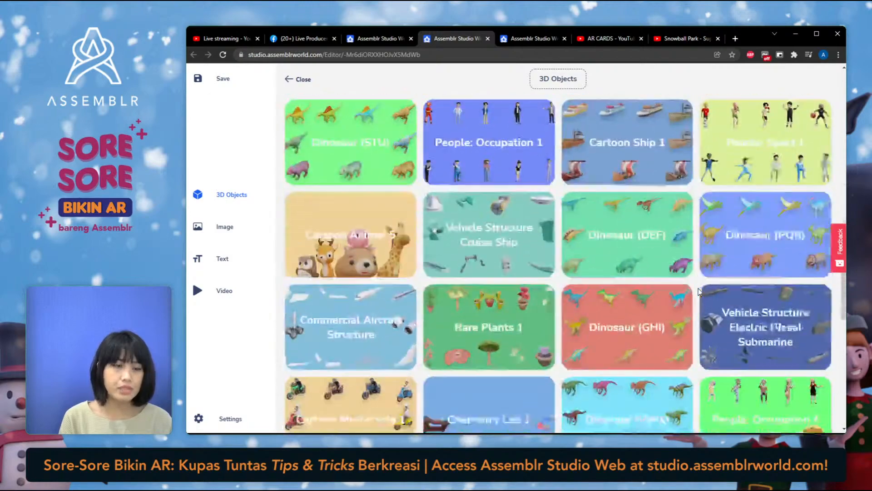
scroll(699, 288, "down", 4)
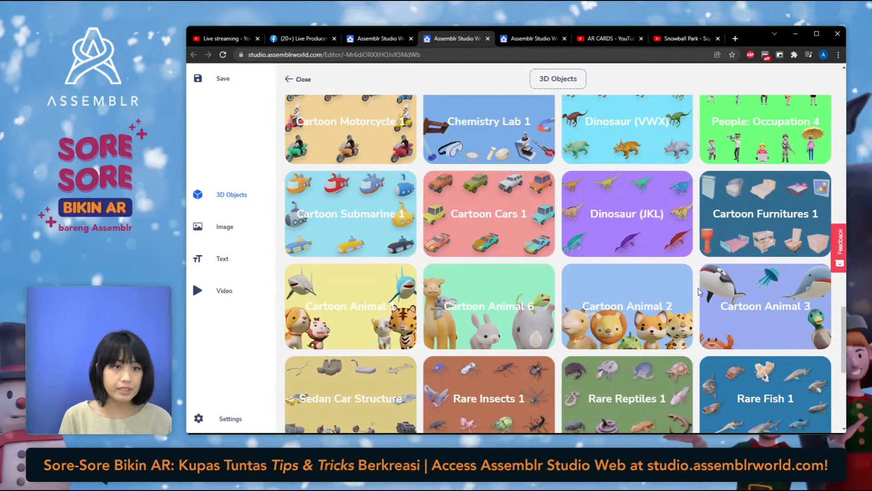
scroll(698, 288, "down", 5)
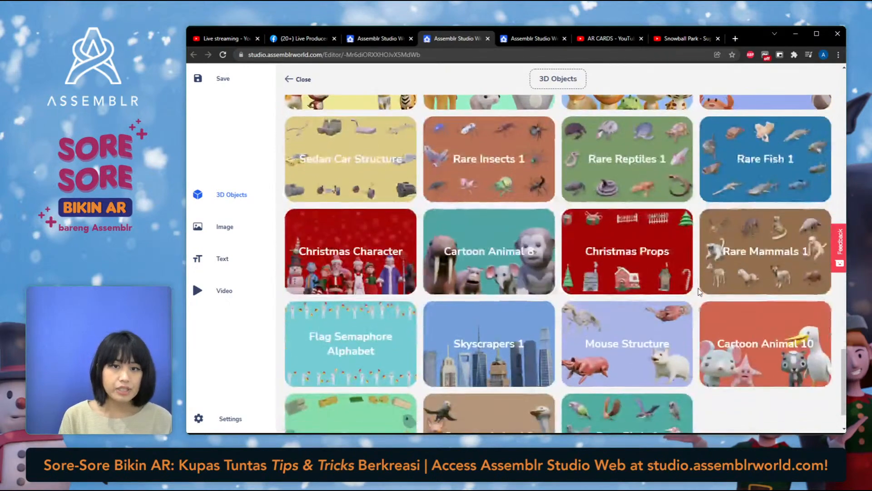
scroll(698, 288, "down", 1)
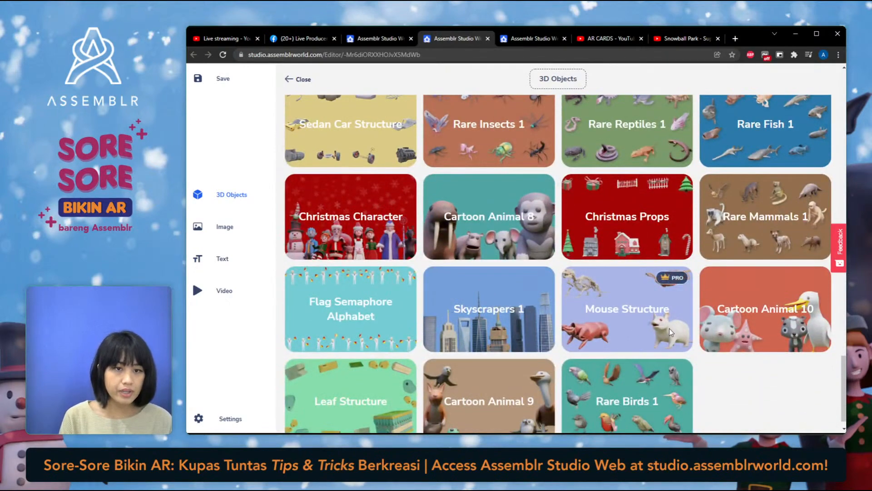
scroll(634, 355, "down", 1)
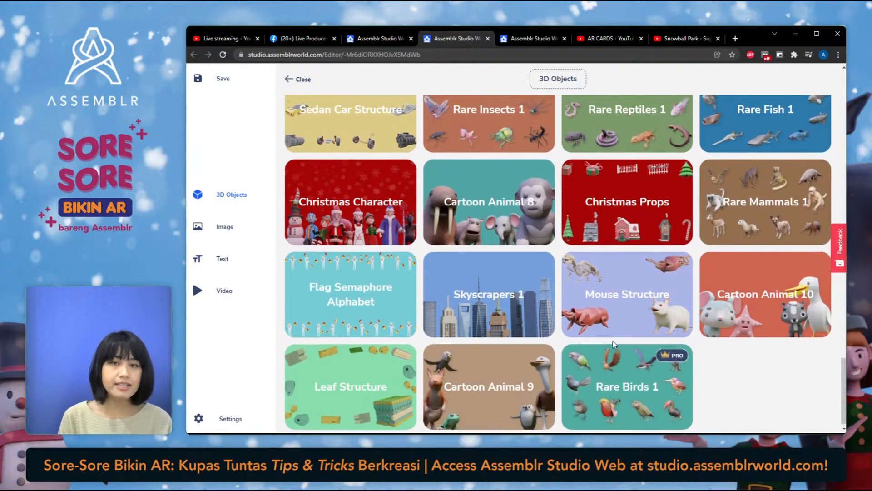
scroll(612, 344, "up", 8)
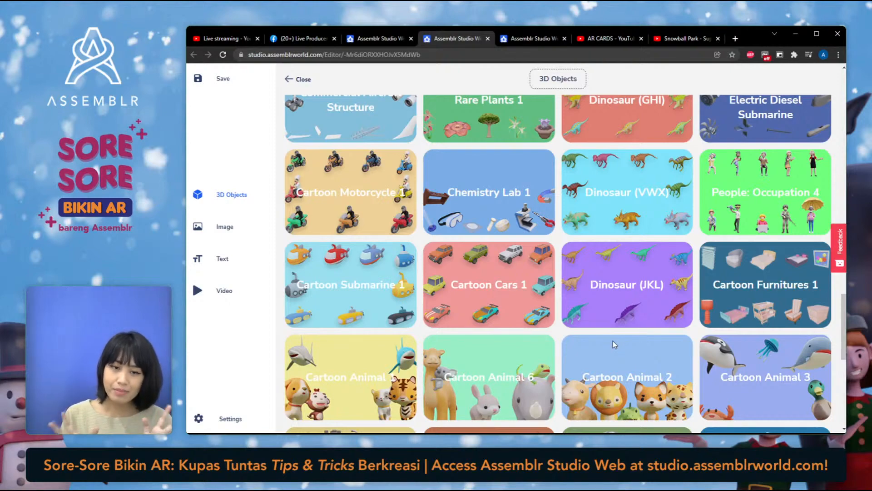
scroll(612, 344, "down", 8)
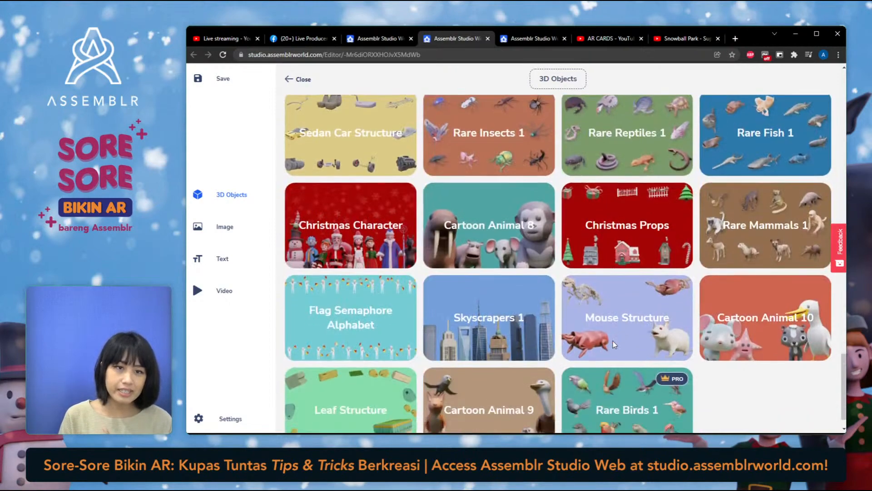
scroll(612, 344, "up", 12)
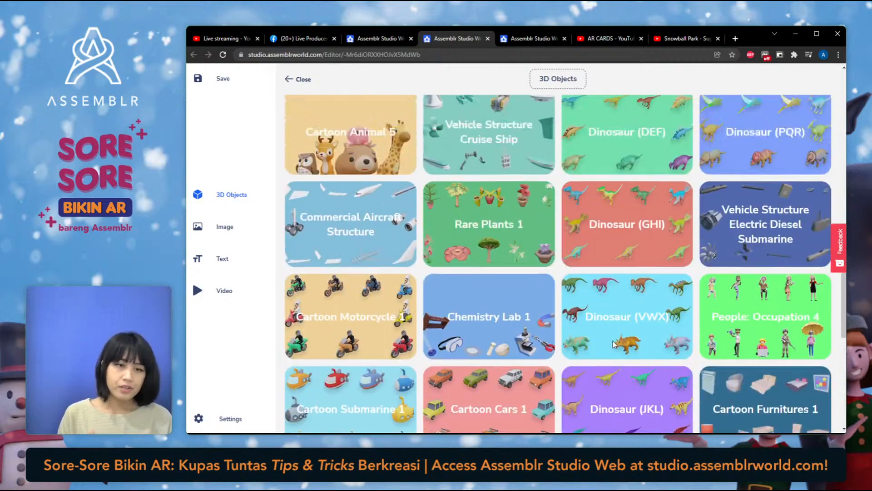
scroll(613, 344, "up", 13)
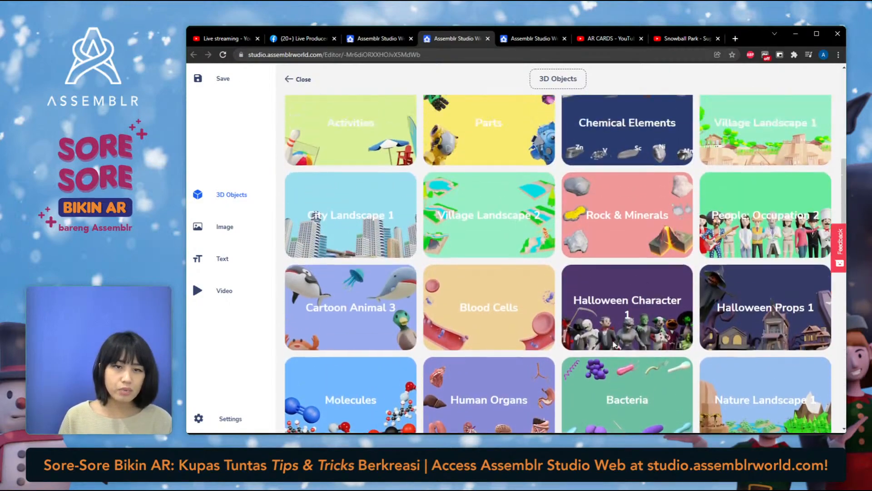
scroll(613, 344, "up", 8)
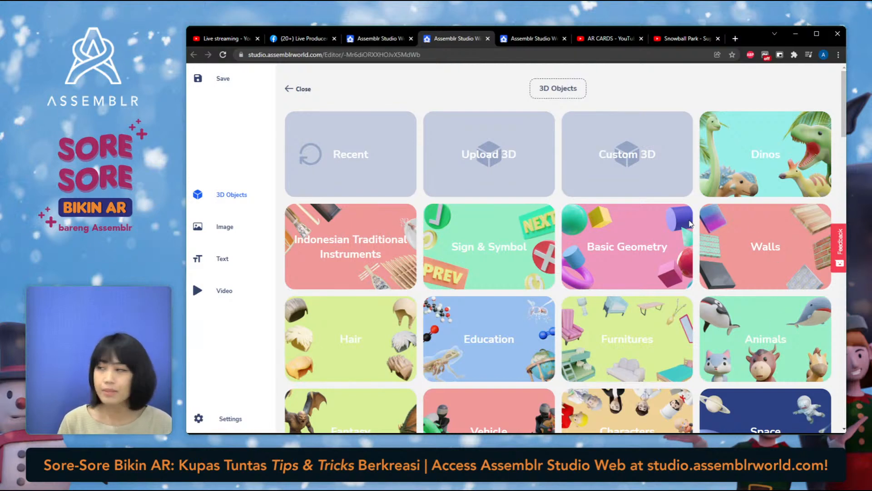
Review the general-purpose object categories and look at the models in the Education category
scroll(694, 234, "down", 2)
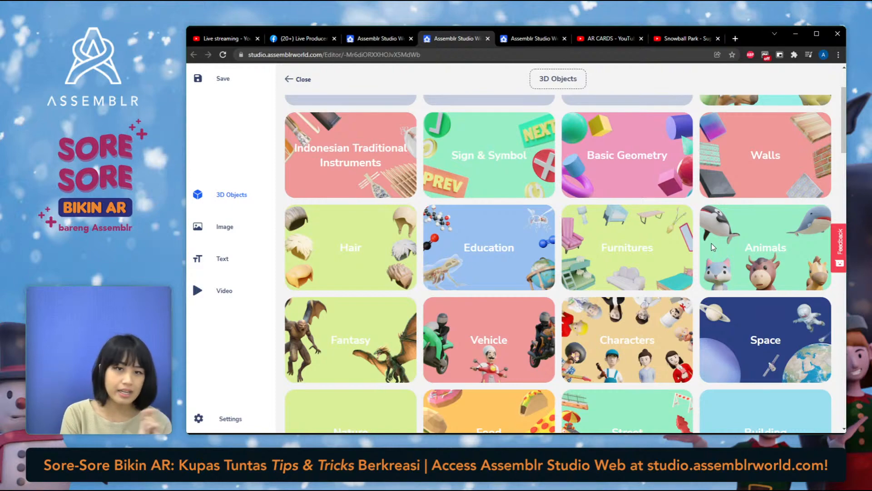
scroll(711, 244, "down", 7)
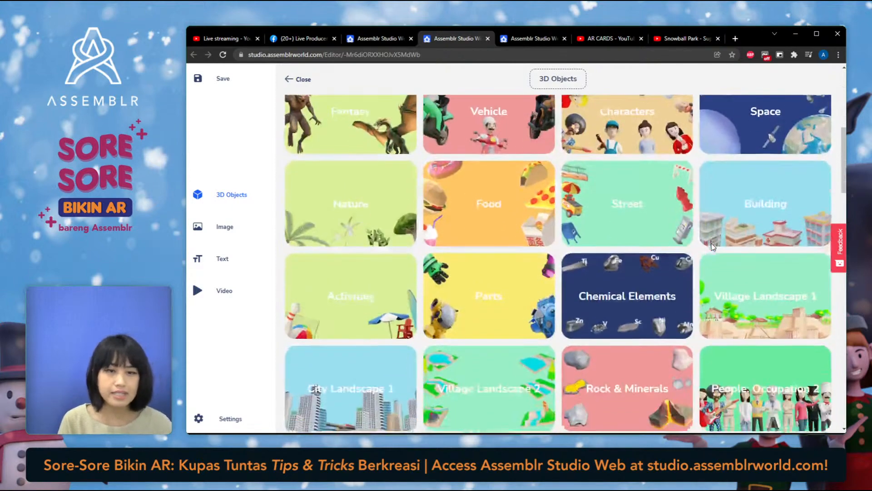
scroll(712, 246, "up", 6)
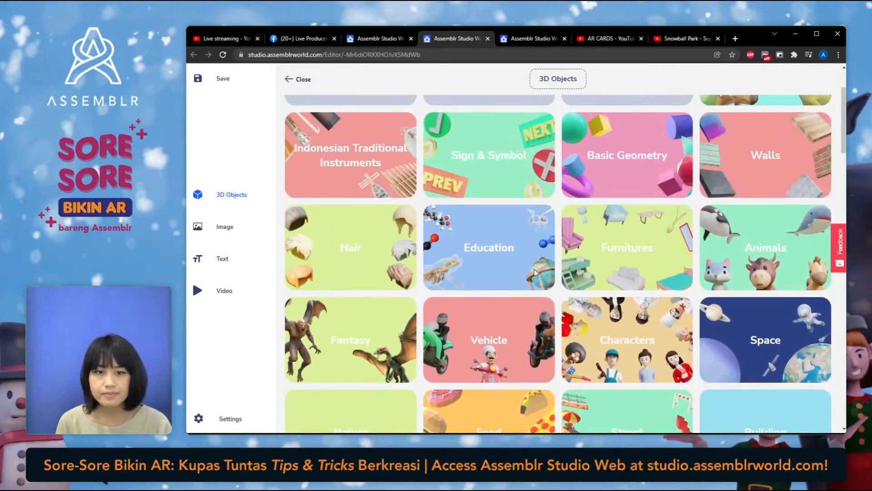
scroll(329, 395, "down", 3)
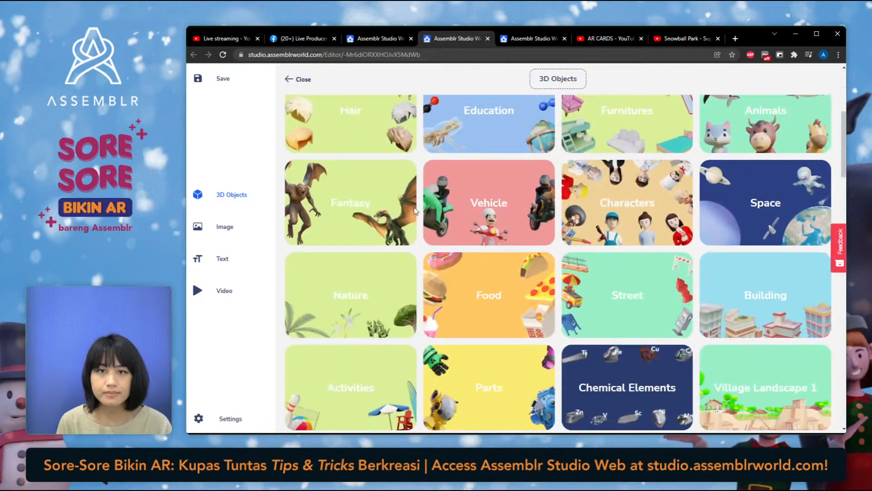
scroll(405, 208, "up", 3)
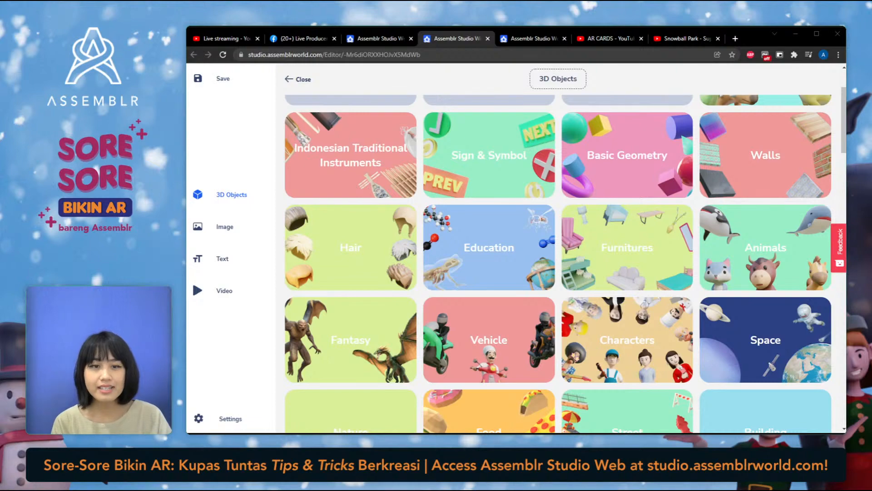
left_click(488, 247)
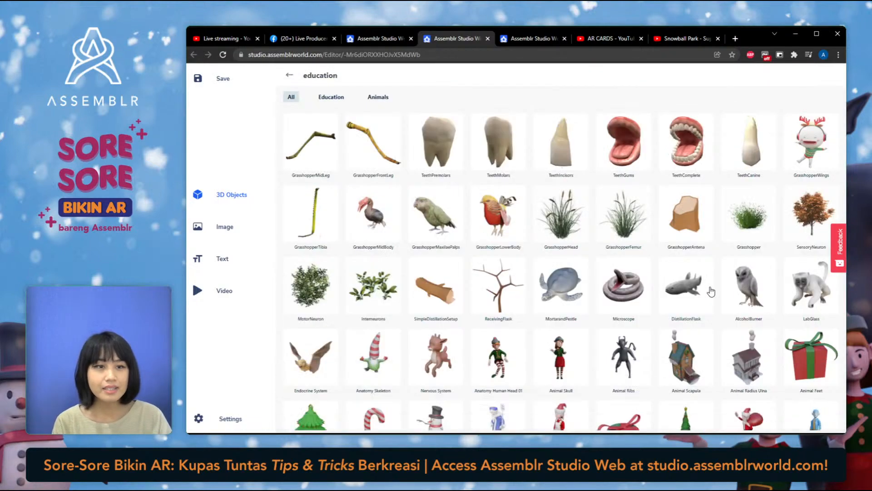
left_click(289, 77)
Add the Pringgo2022 model from the Characters category to the scene
scroll(758, 287, "down", 4)
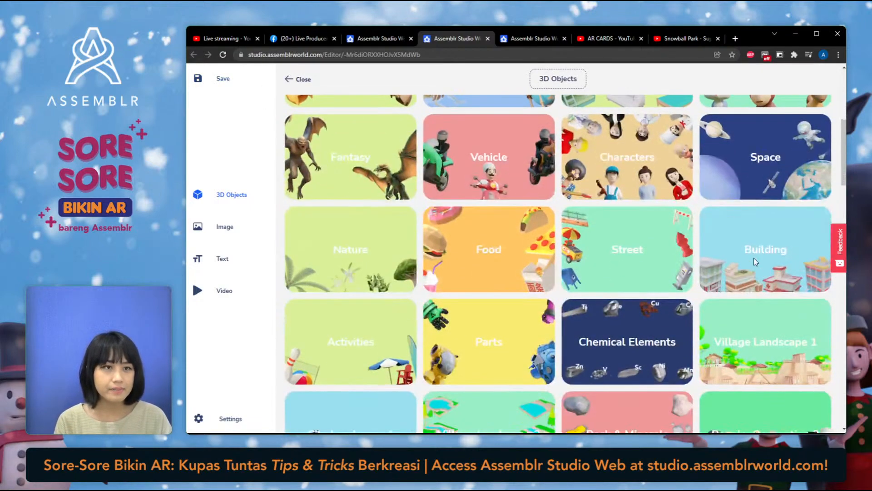
scroll(753, 257, "up", 4)
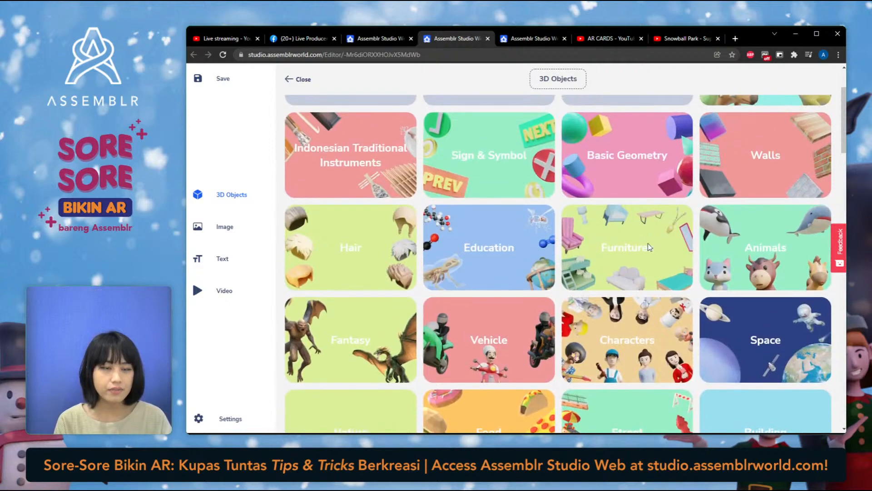
left_click(623, 353)
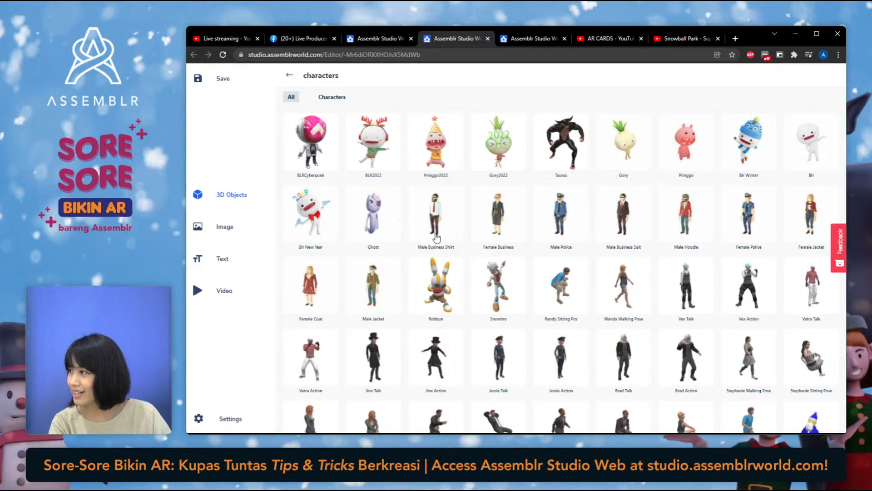
left_click(432, 157)
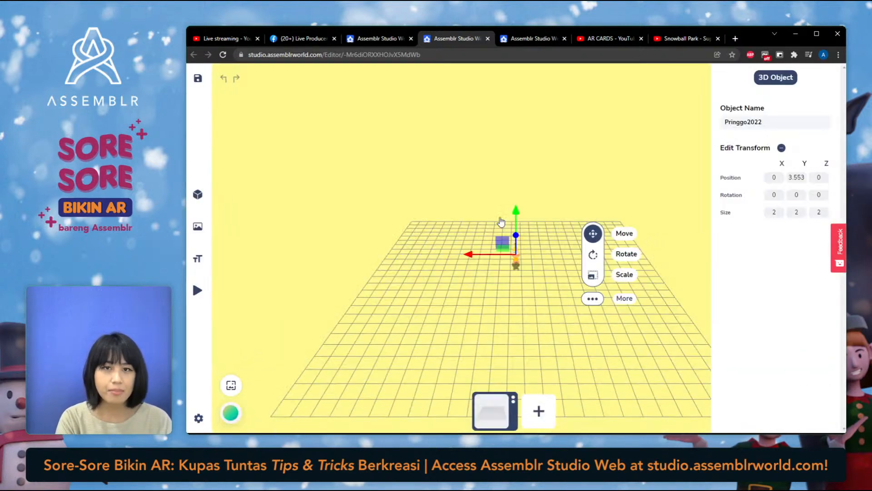
Raise the Pringgo2022 character above the grid to a Y position of about 4.26
scroll(546, 271, "up", 1)
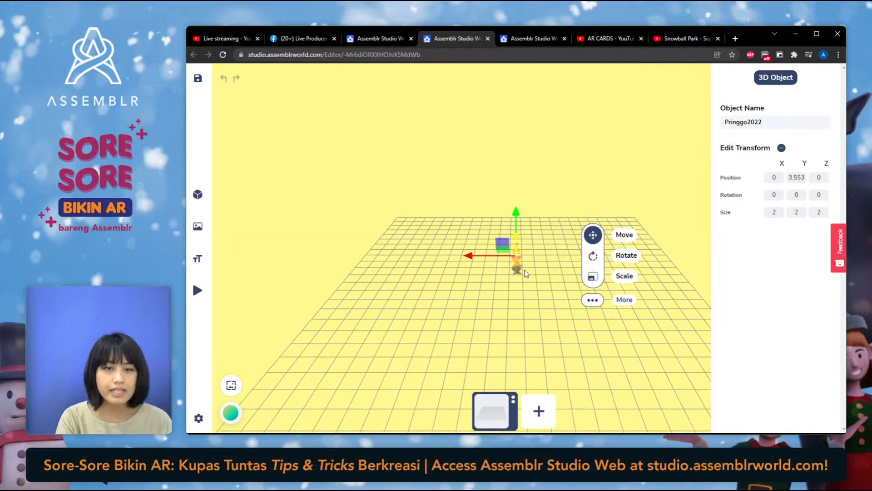
left_click_drag(514, 298, 514, 292)
scroll(515, 292, "up", 1)
scroll(516, 295, "down", 2)
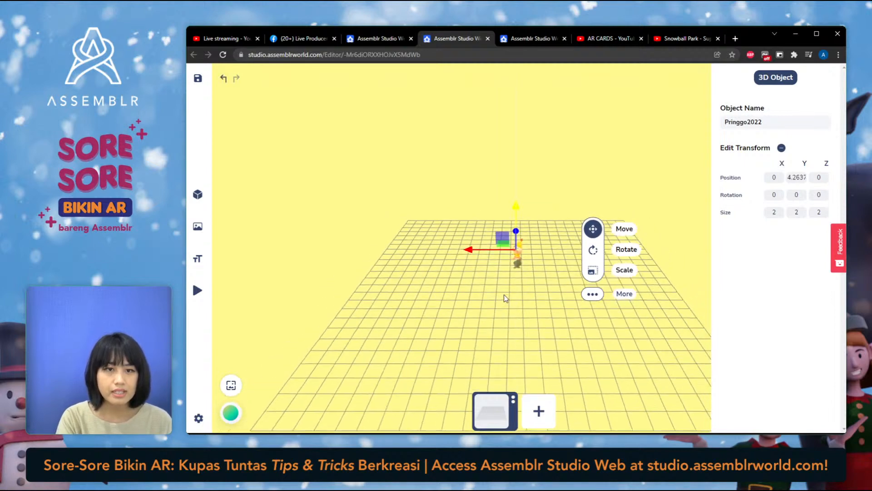
left_click(523, 307)
left_click_drag(522, 307, 520, 279)
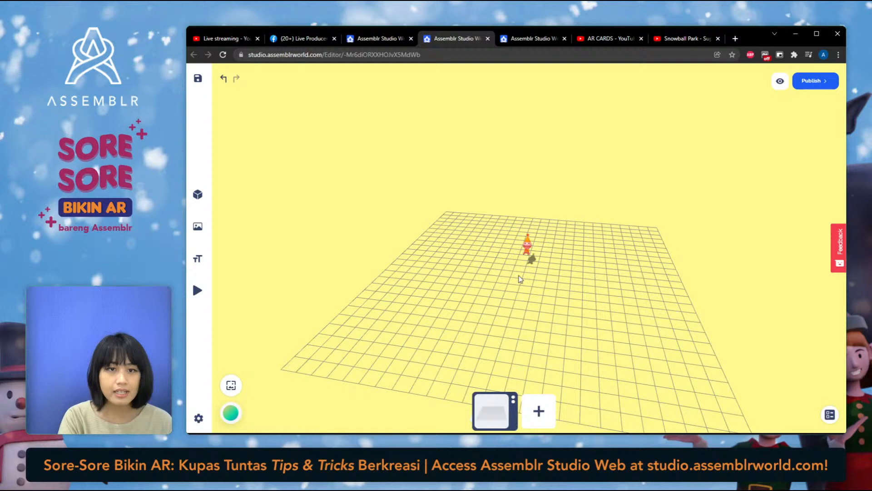
Scale the Pringgo2022 character up uniformly to a size of about 7.69
left_click(527, 248)
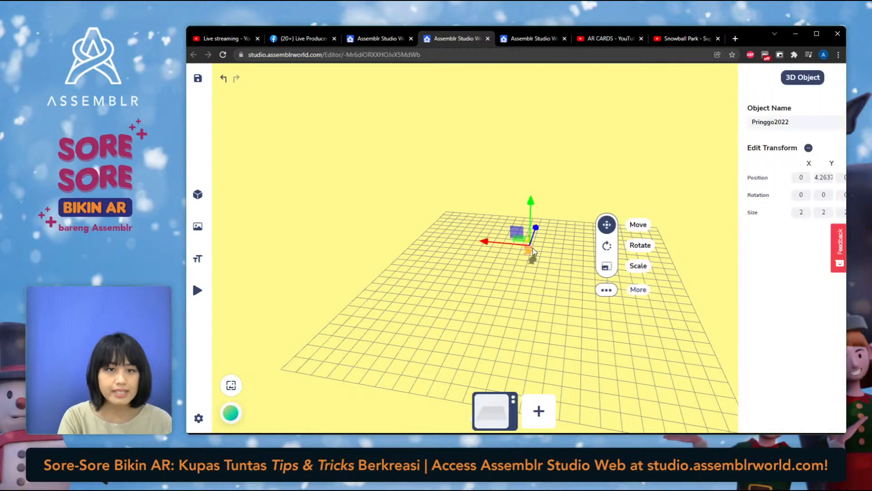
left_click(607, 266)
left_click_drag(583, 248, 759, 228)
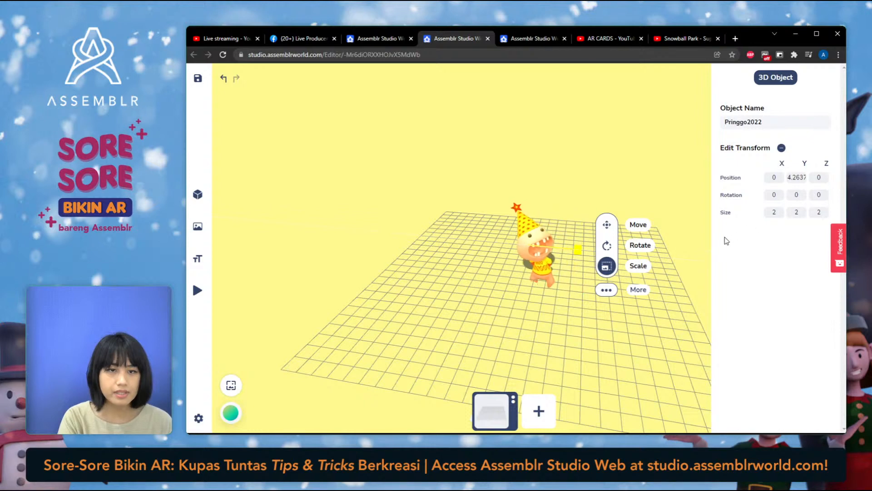
Reposition the Pringgo2022 character at about X 7.96 and Y 5.91, standing above the grid
left_click(606, 224)
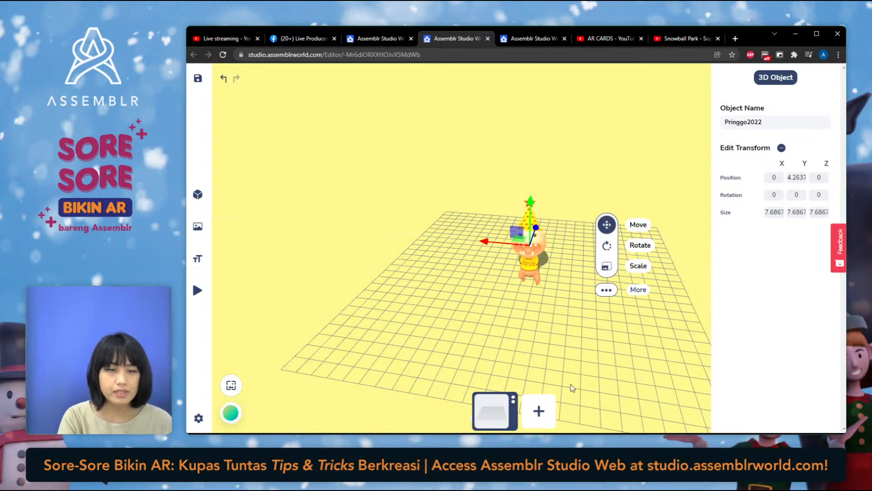
left_click_drag(547, 360, 531, 333)
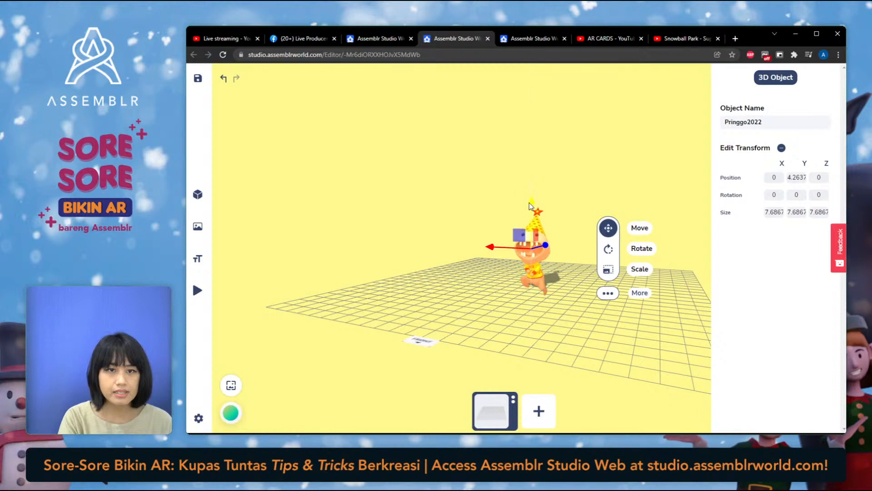
left_click_drag(530, 199, 529, 187)
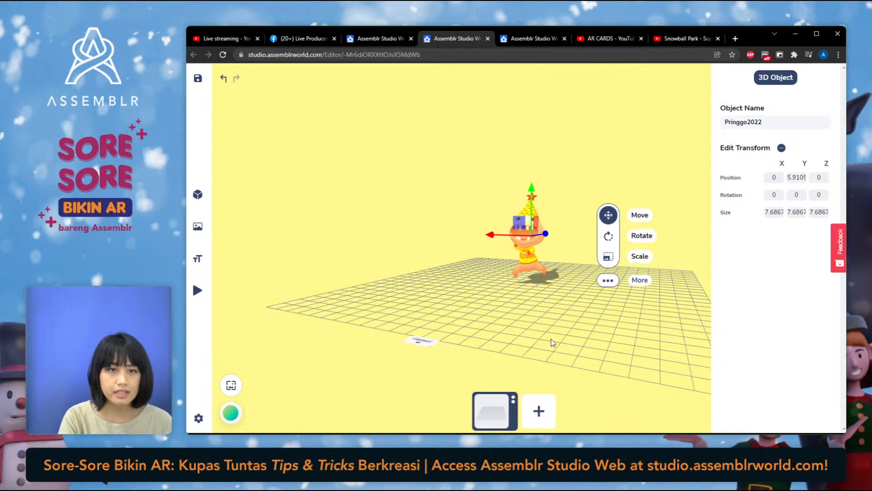
left_click_drag(531, 253, 427, 258)
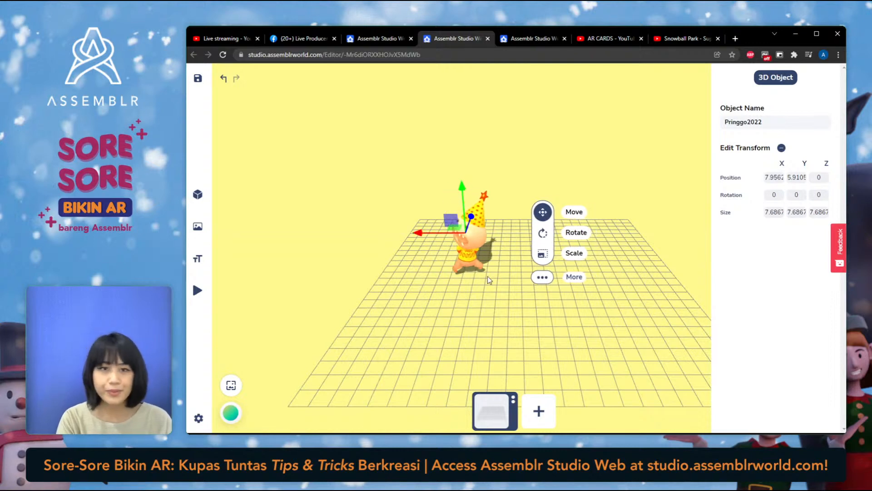
Try rotating the Pringgo2022 character about its vertical axis
left_click(543, 233)
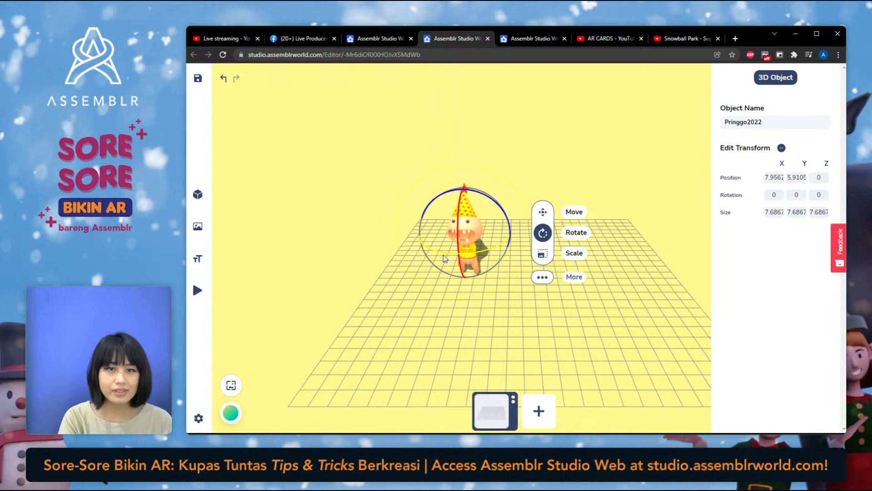
left_click_drag(443, 255, 518, 321)
left_click(520, 319)
Add the Gory2022 character from the library and scale it uniformly to about 8.38
left_click(195, 195)
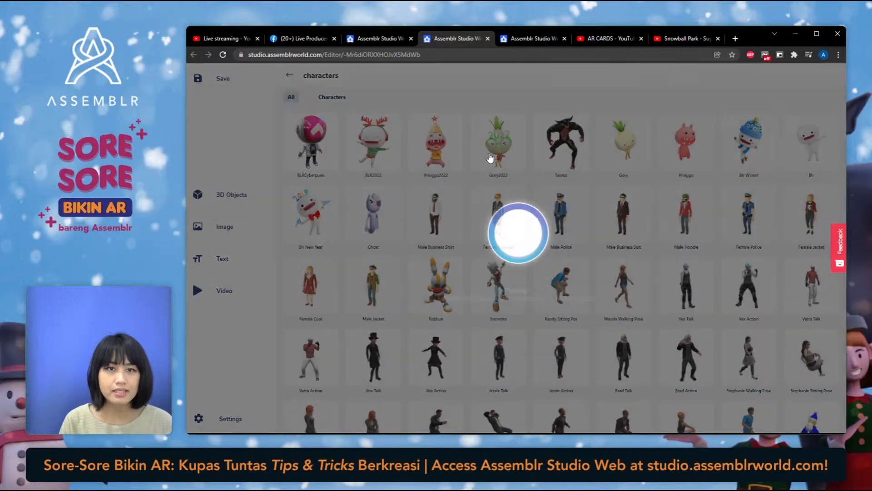
left_click(490, 157)
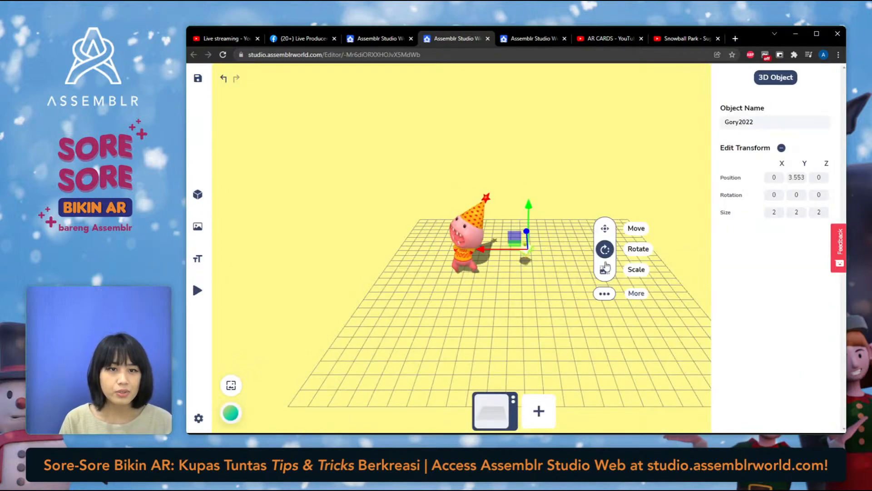
left_click(606, 275)
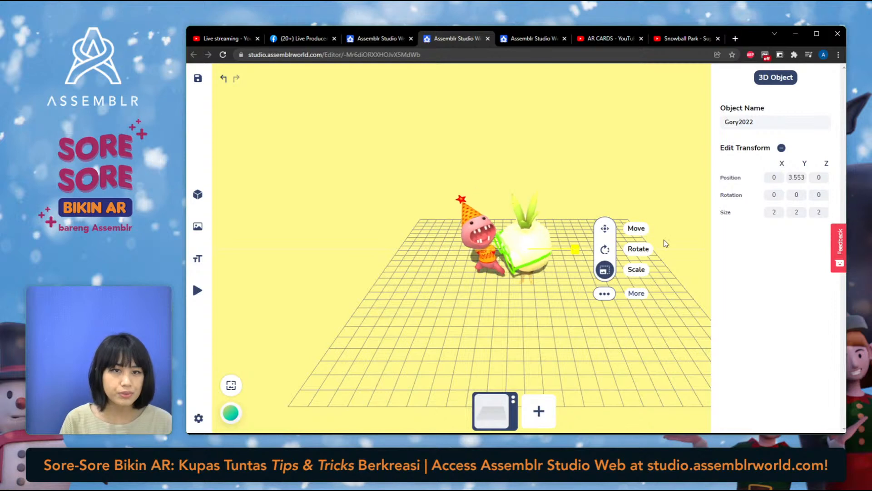
left_click_drag(574, 248, 573, 248)
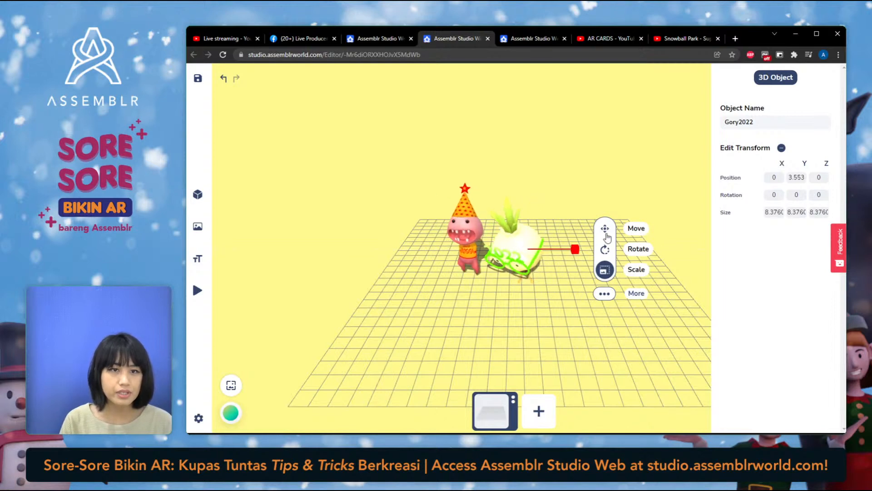
Raise the Gory2022 character to about Y 6.71 and push it back to about Z -3.05
left_click(509, 221)
left_click_drag(527, 210, 527, 182)
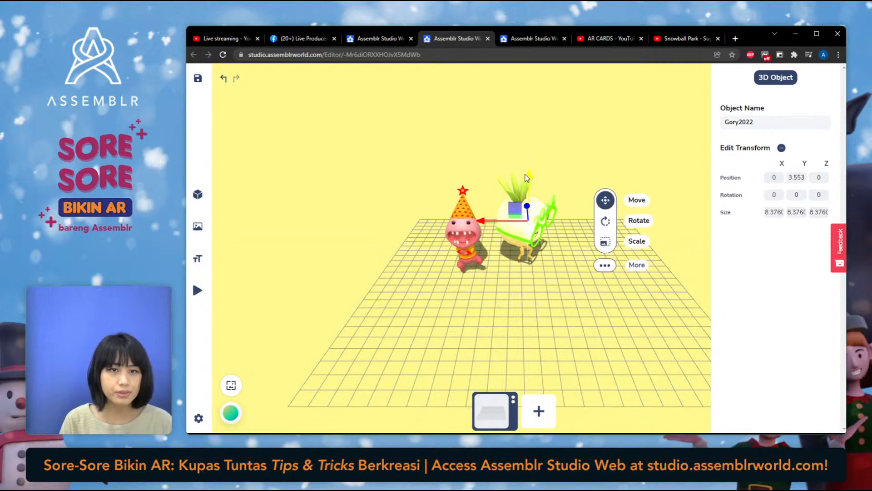
left_click_drag(567, 302, 537, 322)
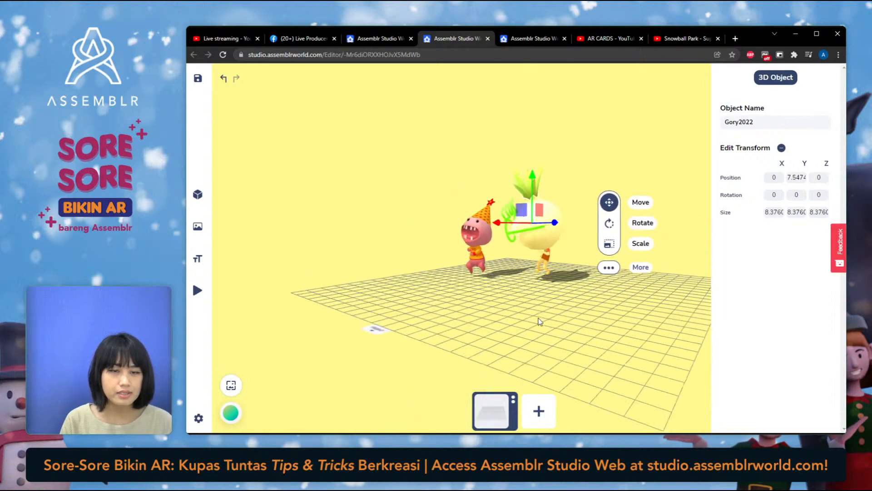
left_click_drag(528, 206, 549, 347)
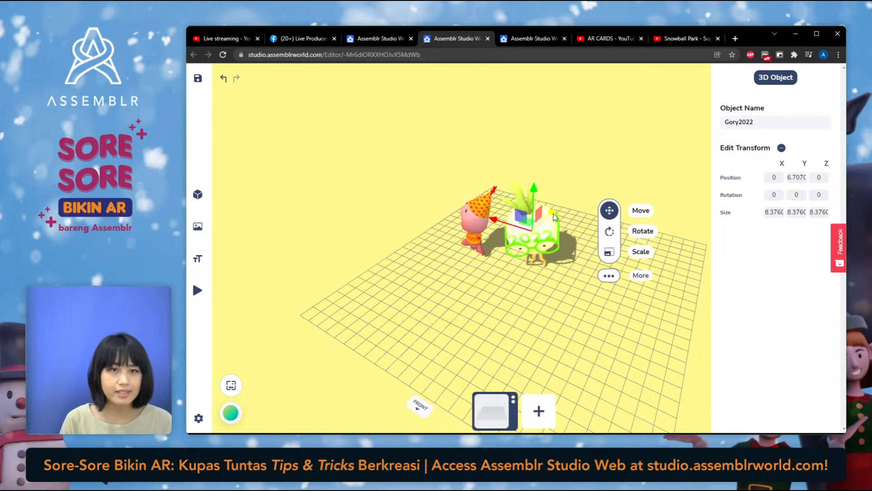
left_click_drag(557, 211, 566, 204)
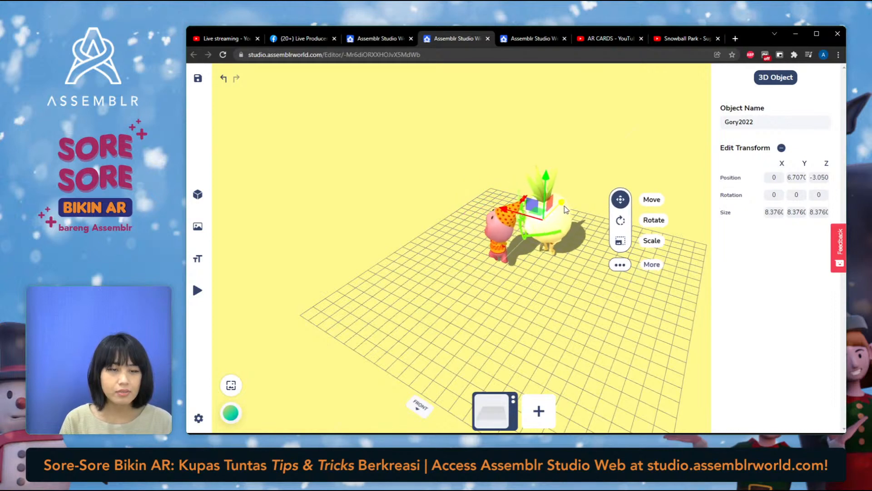
Add the BLR2022 character from the library and scale it uniformly to about 5.12
left_click(203, 196)
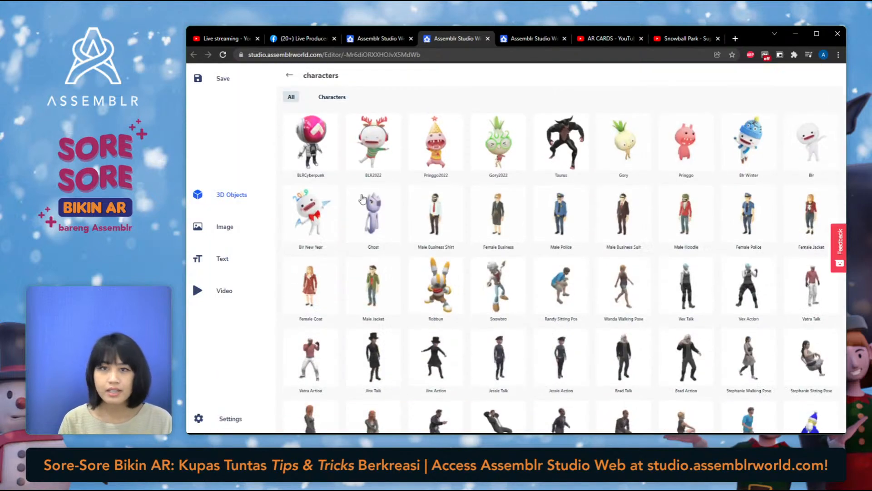
left_click(365, 142)
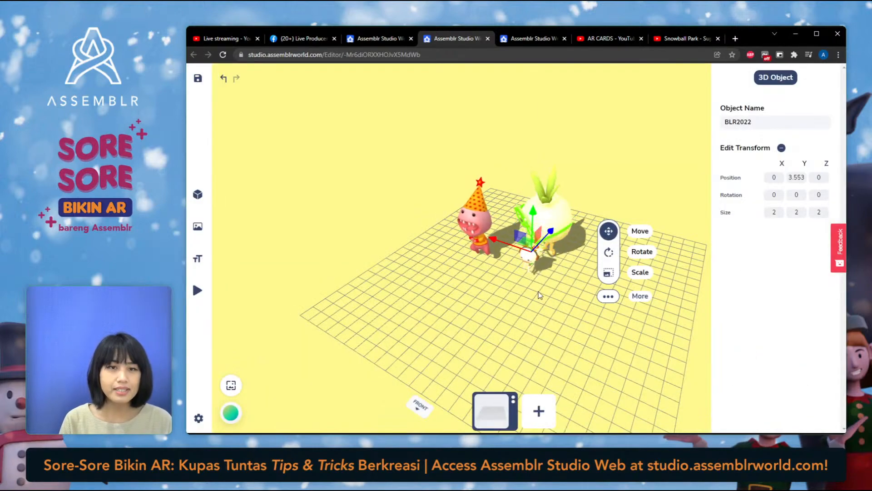
left_click(608, 272)
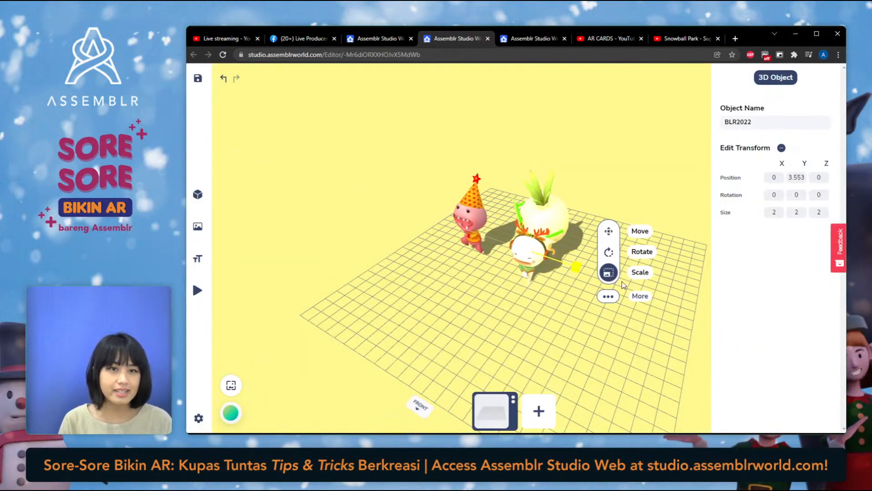
left_click_drag(576, 267, 592, 229)
Position the BLR2022 character beside Gory2022 at about X -7.5, Y 5.70 and Z -6.59
left_click(527, 214)
left_click_drag(572, 309, 562, 306)
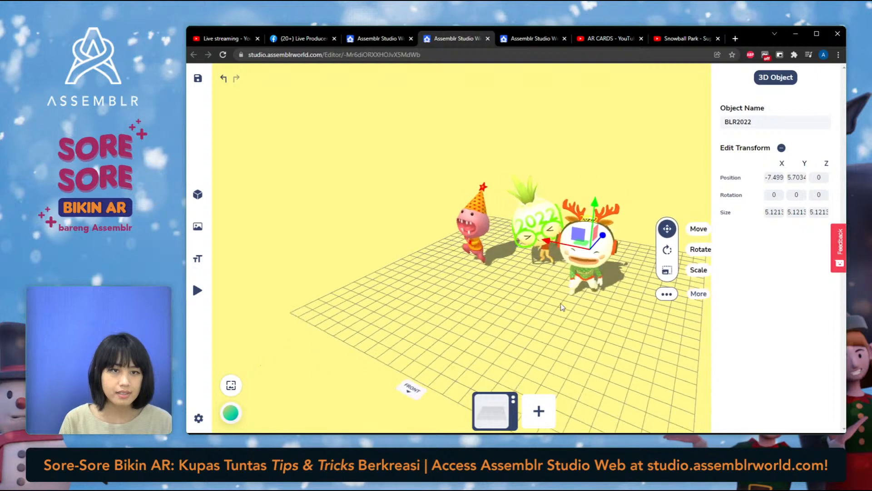
left_click_drag(602, 235, 620, 227)
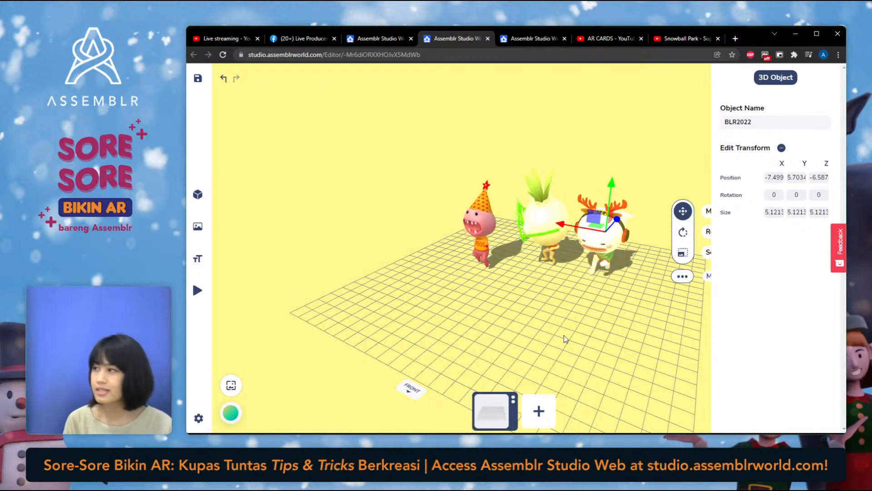
mouse_move(565, 338)
left_mouse_down()
mouse_move(577, 330)
mouse_move(572, 323)
left_mouse_up()
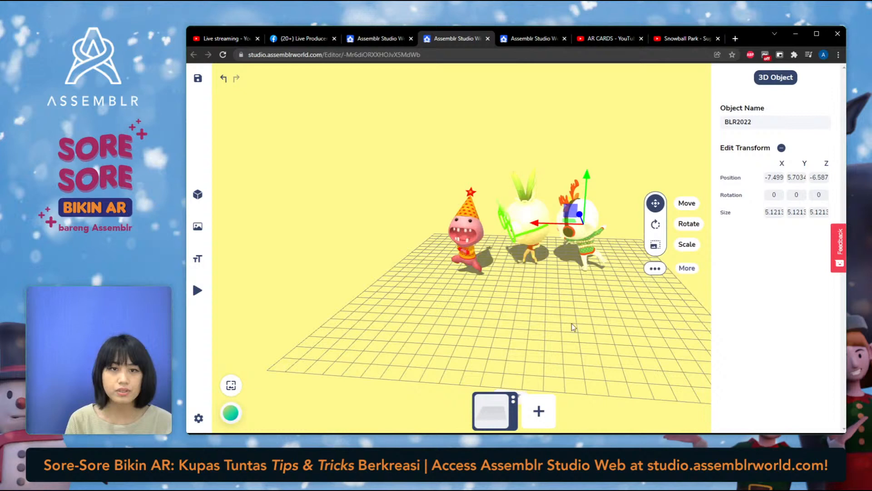
Move the Gory2022 character past BLR2022 along the X axis to about -11.62
left_click(541, 263)
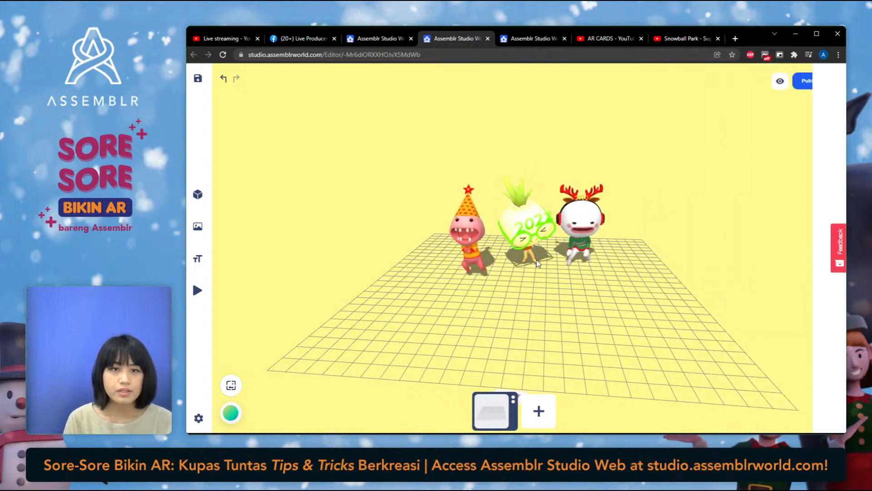
left_click(496, 229)
left_click_drag(496, 219, 602, 327)
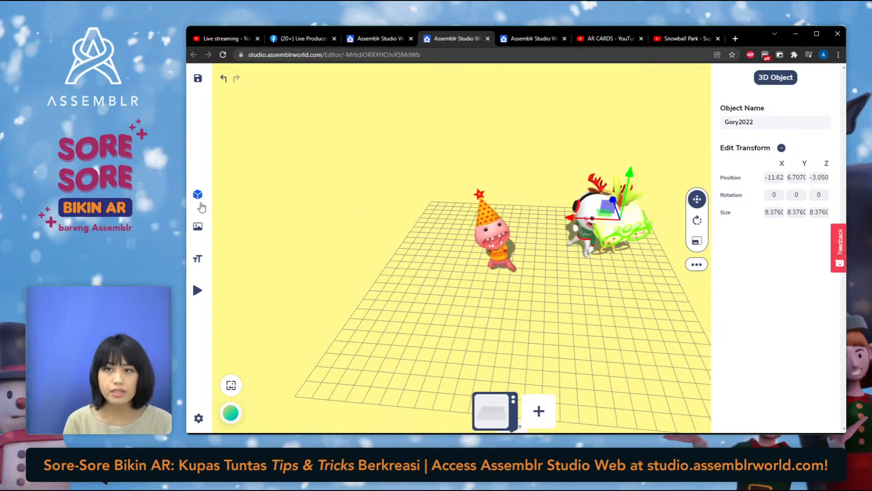
Add the Ghost character from the library and scale it uniformly to about 4.35
left_click(200, 205)
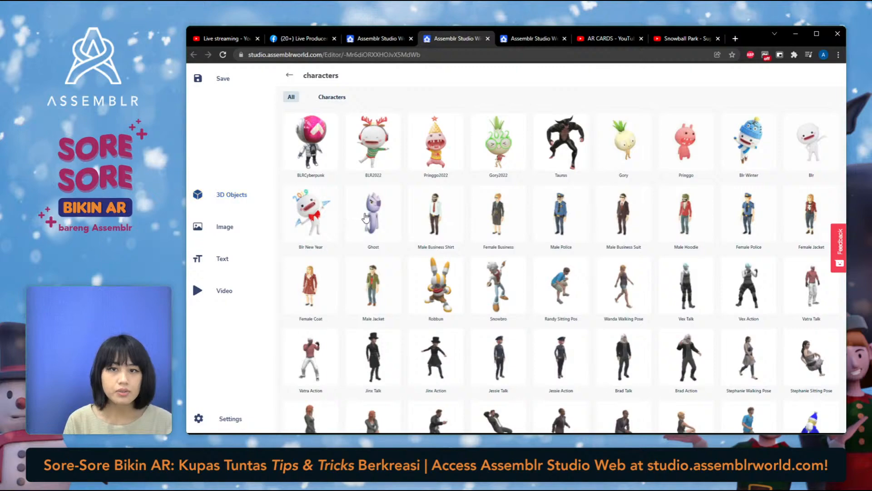
left_click(366, 218)
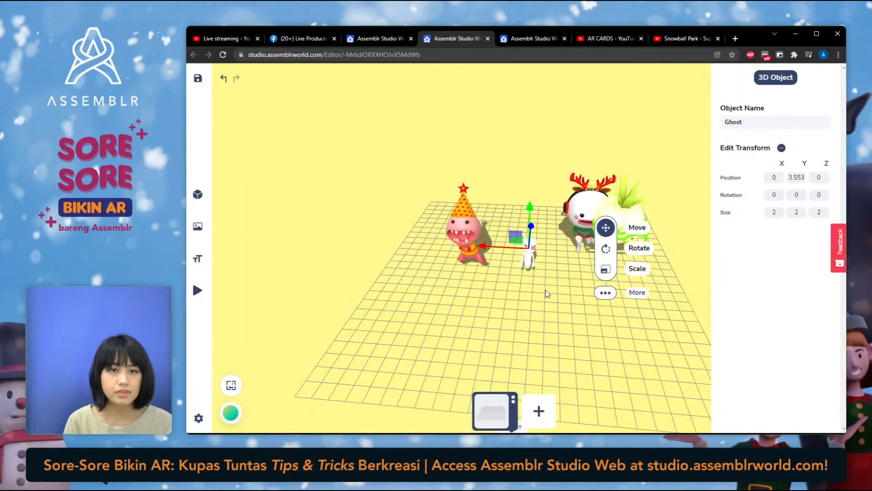
left_click_drag(546, 293, 528, 266)
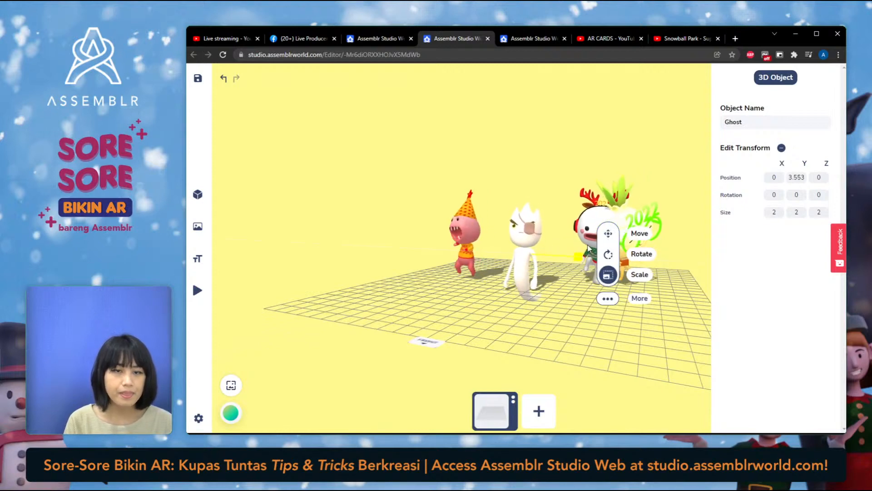
Raise the Ghost character to a Y position of about 6.59
left_click(608, 232)
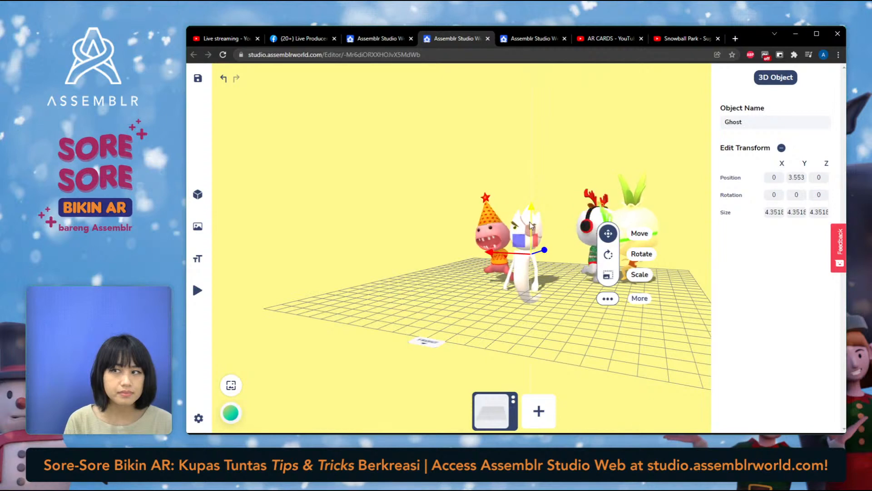
left_click_drag(538, 199, 503, 337)
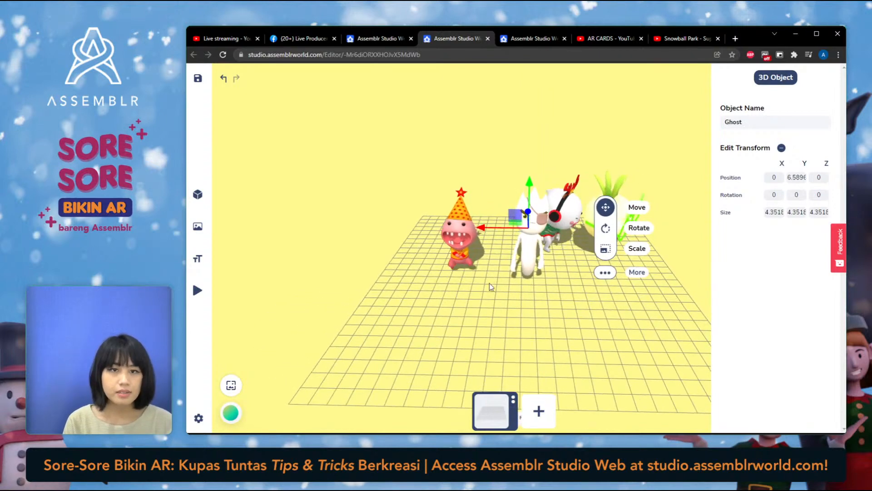
Move the Ghost character back along the Z axis to about -7.10
left_click_drag(490, 286, 500, 308)
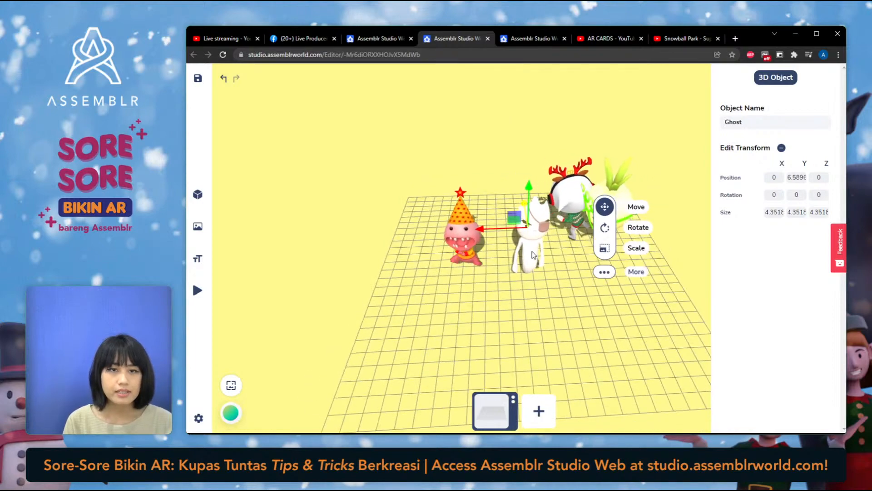
left_click_drag(534, 255, 518, 311)
left_click_drag(644, 333, 604, 320)
Reposition the Gory2022 character at about X -11.43, Y 6.37 and Z 1.70
left_click(635, 302)
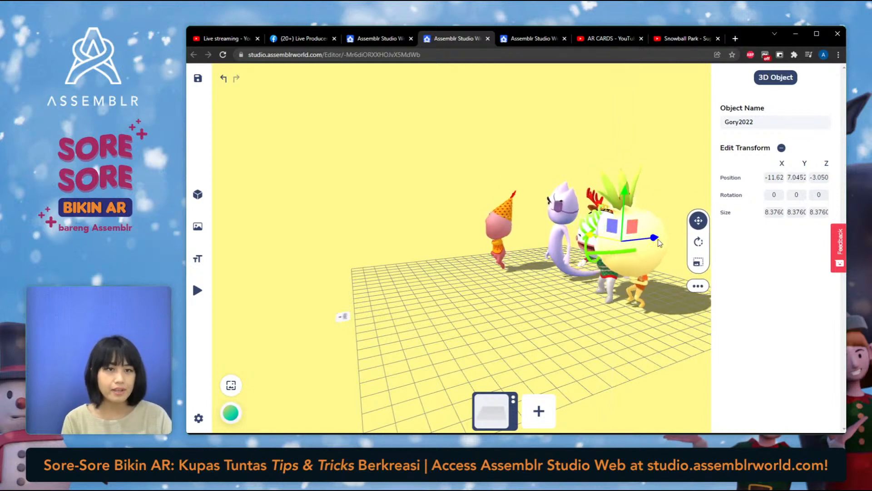
left_click_drag(658, 239, 604, 261)
left_click_drag(521, 346, 568, 315)
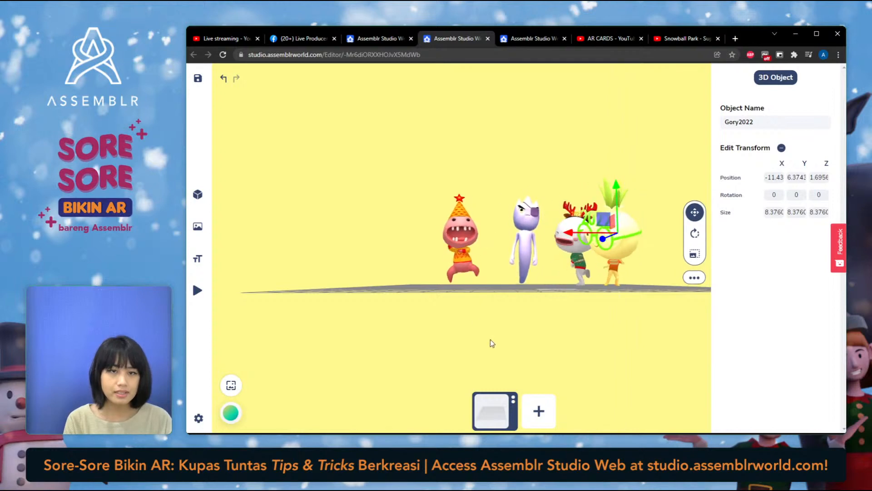
left_click_drag(490, 339, 485, 377)
Move Pringgo2022 farther outward along the X axis and shift the Ghost toward Gory2022 to about X -4.43
left_click(460, 229)
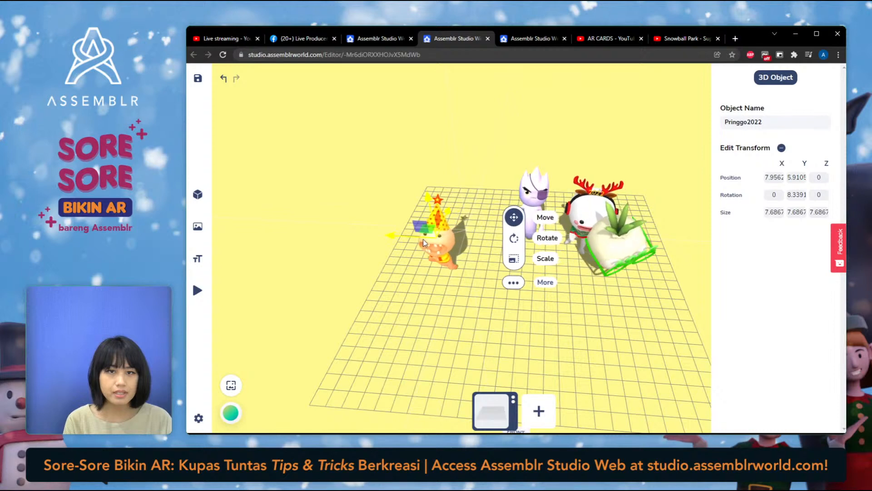
left_click(535, 187)
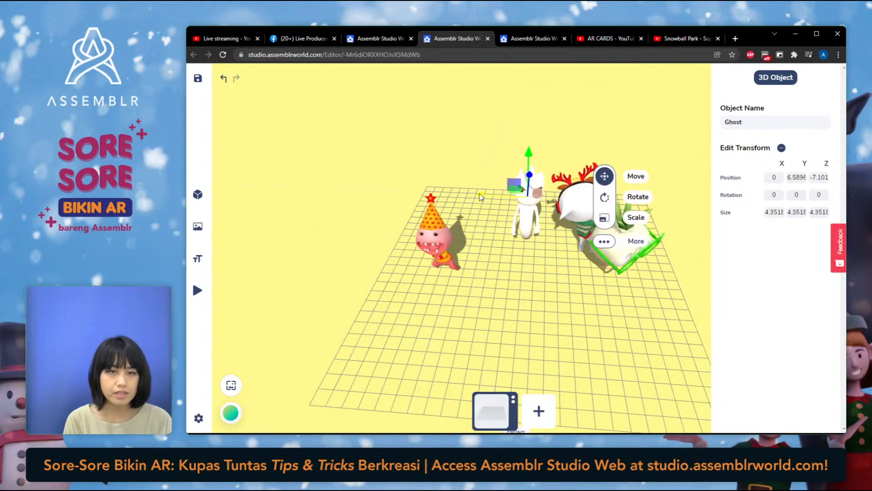
left_click_drag(470, 205, 586, 187)
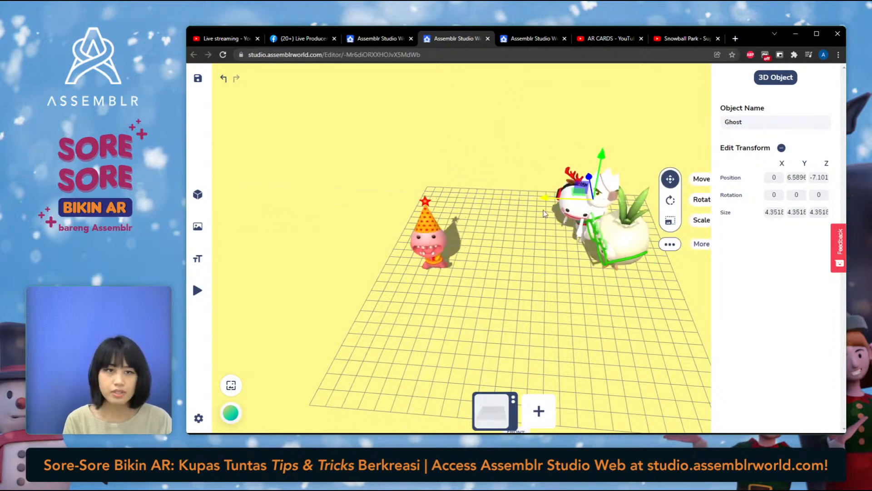
left_click(598, 182)
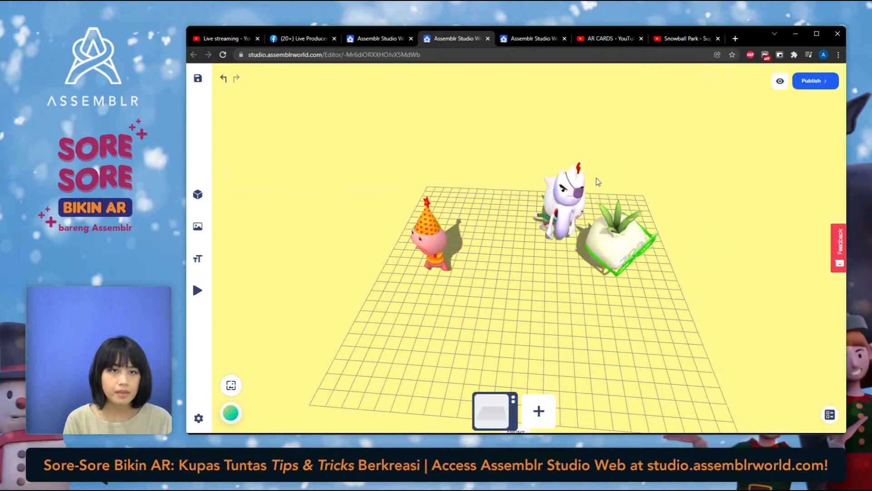
Move the BLR2022 character between Pringgo2022 and the Ghost, at about X 4.58
left_click(591, 196)
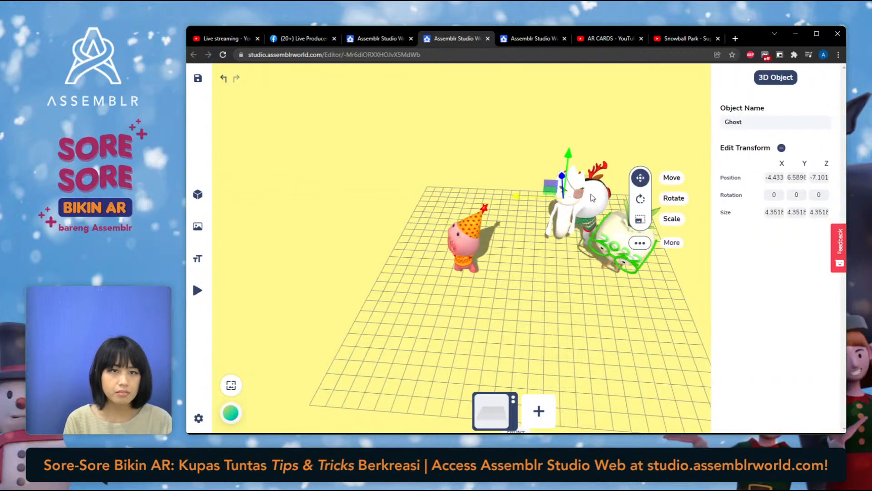
left_click(598, 199)
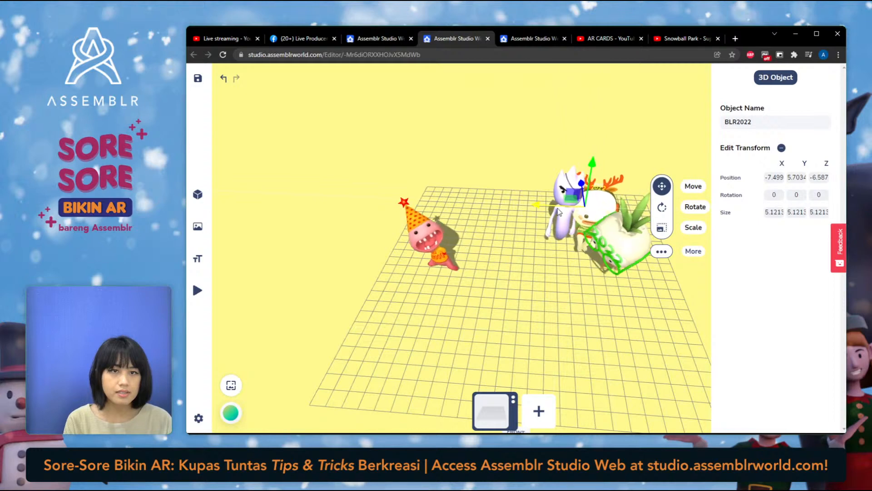
left_click_drag(555, 210, 468, 230)
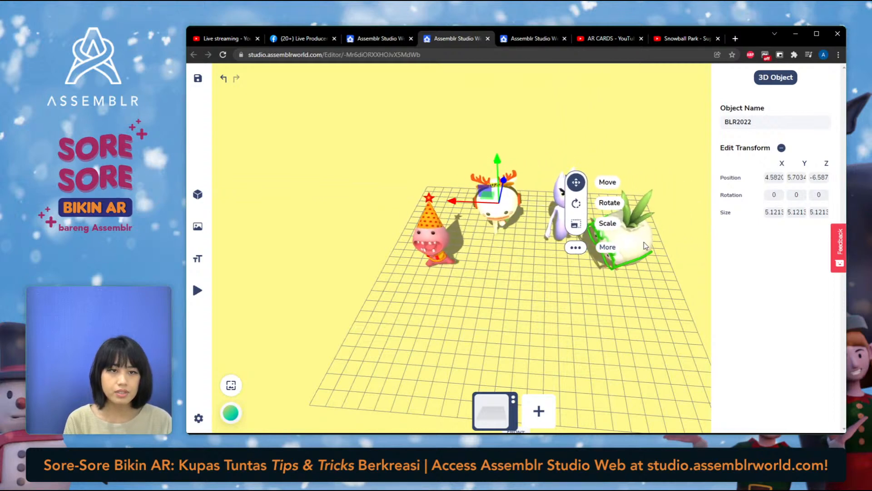
left_click(641, 311)
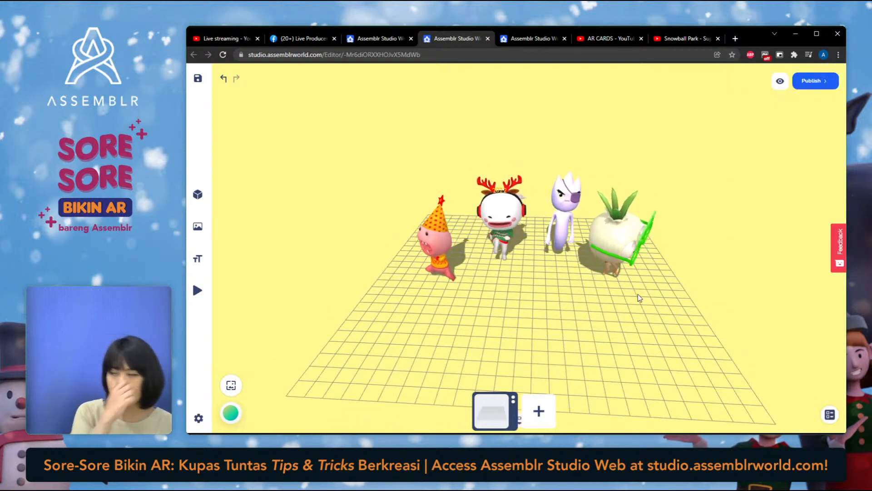
Add Carpet 1 from the Cartoon Furnitures 1 collection of the 3D object library to the scene
left_click(198, 194)
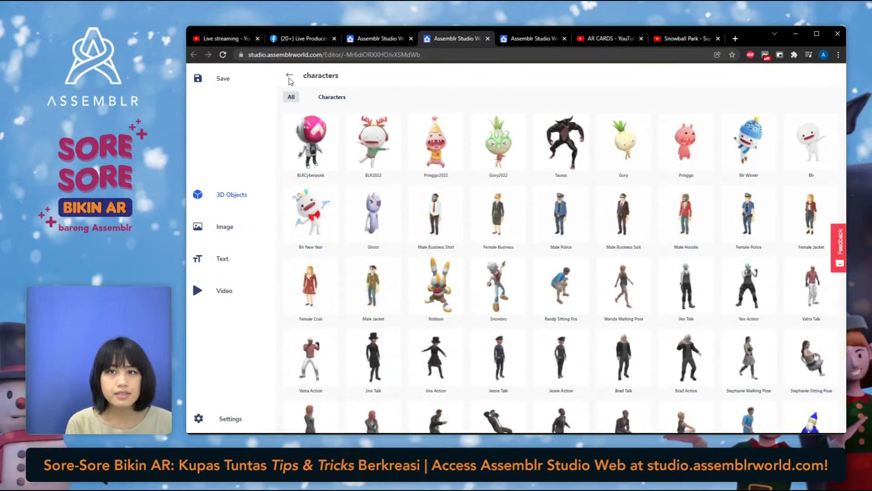
left_click(290, 78)
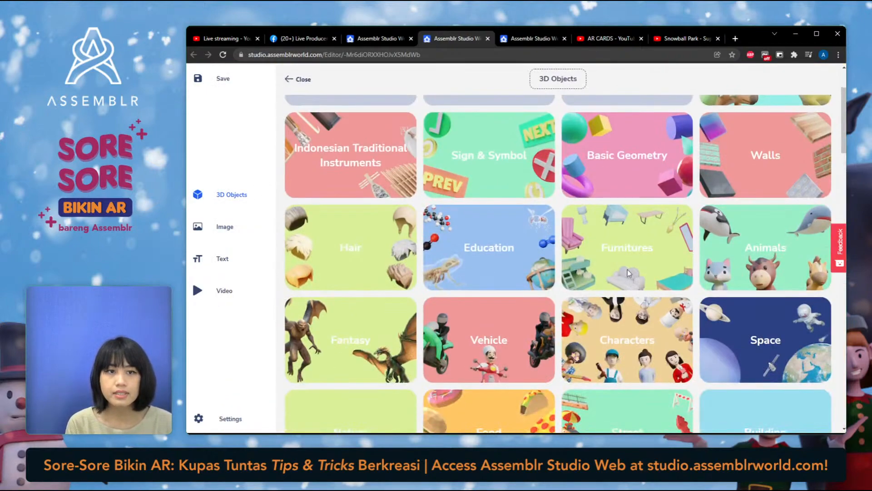
scroll(632, 263, "up", 2)
scroll(642, 248, "down", 9)
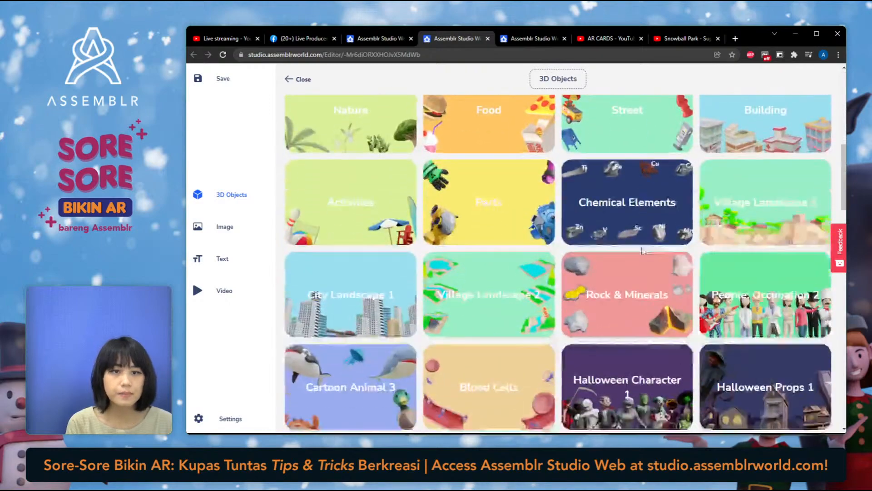
scroll(642, 251, "down", 15)
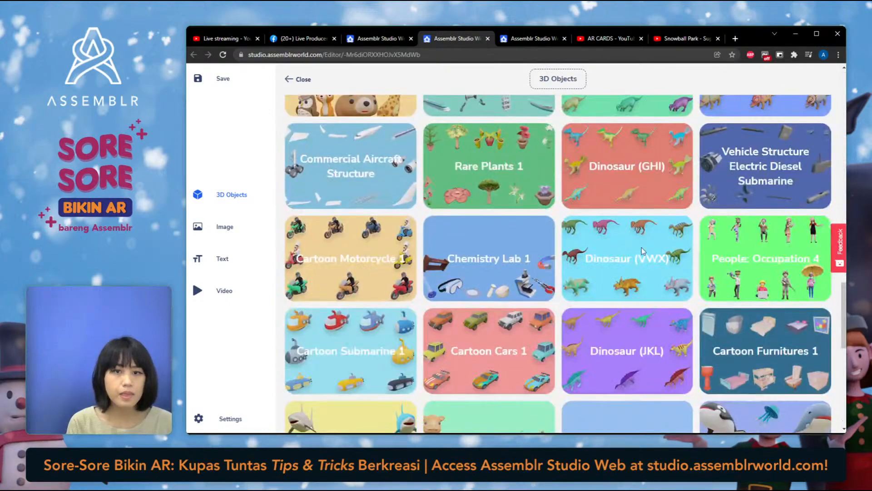
scroll(641, 249, "down", 10)
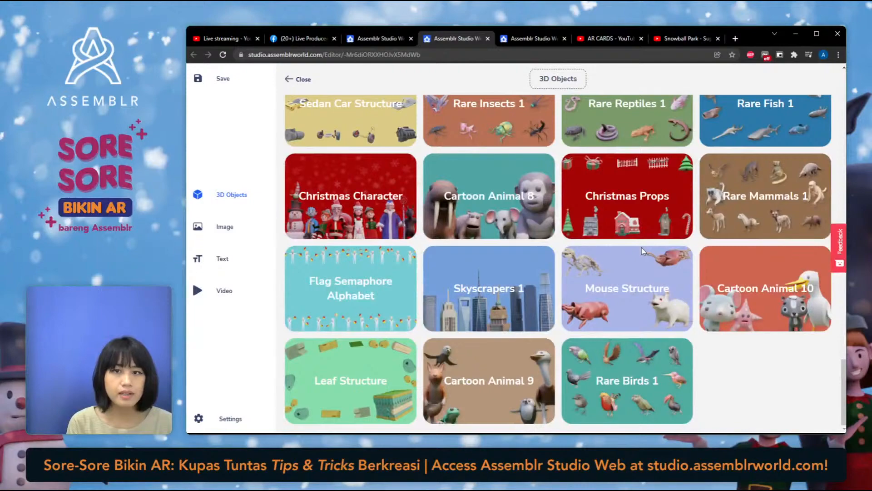
scroll(641, 247, "up", 10)
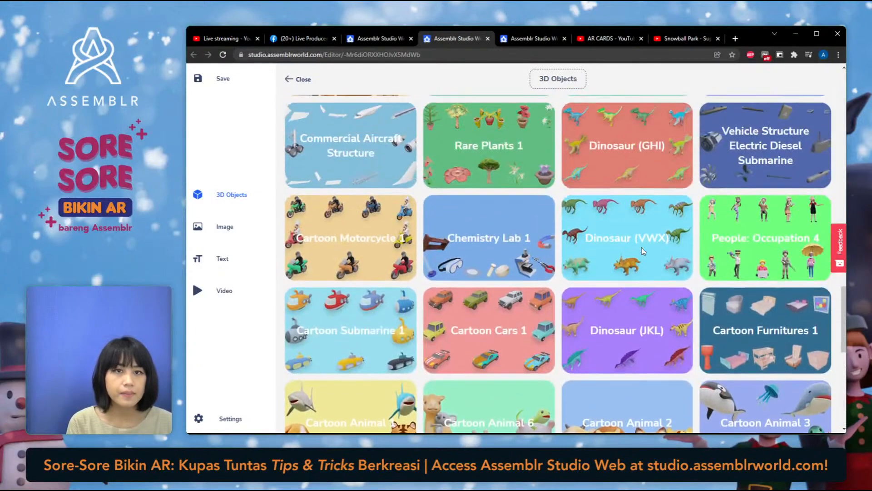
scroll(641, 247, "down", 2)
scroll(642, 247, "up", 2)
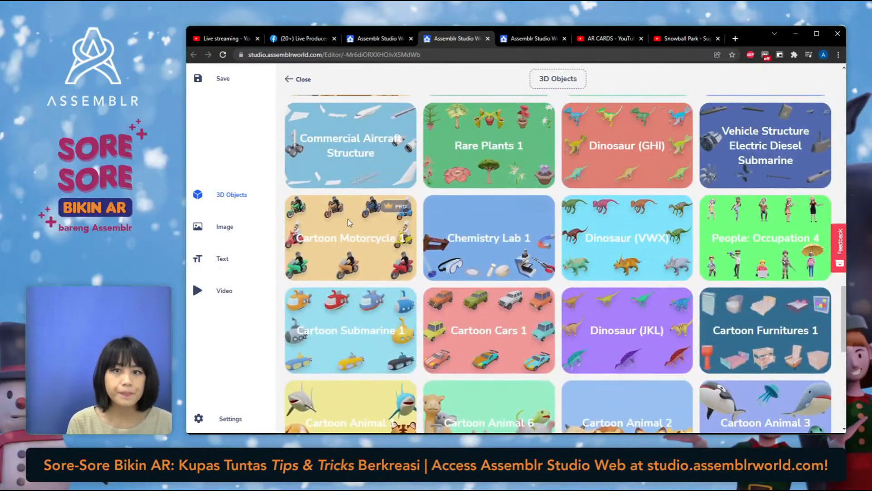
left_click(768, 336)
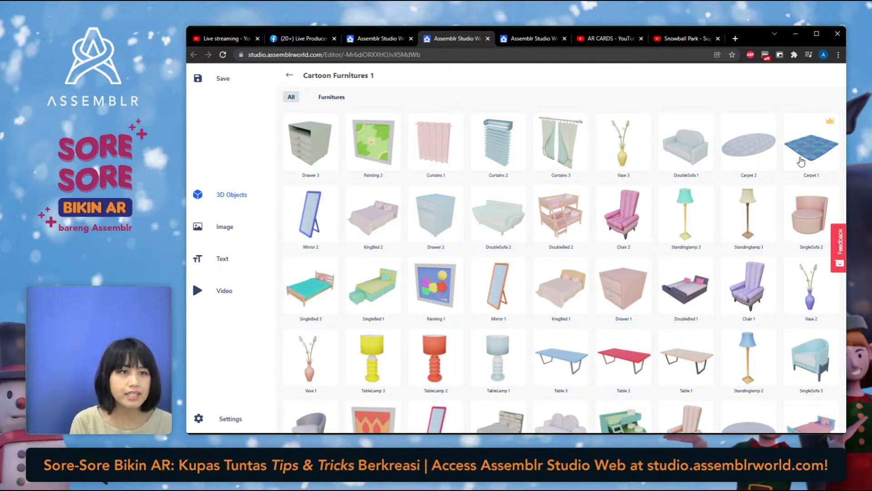
left_click(817, 159)
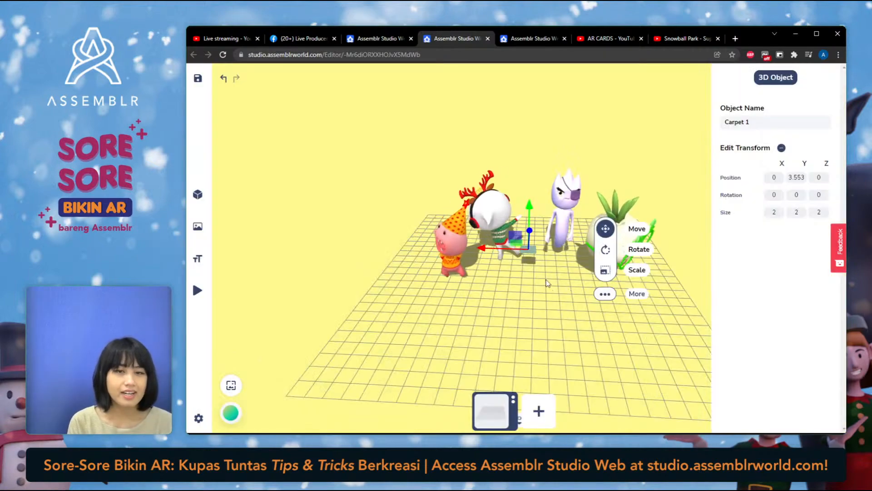
Scale Carpet 1 uniformly to about 13.84 and lower it onto the grid at about Y -0.23
left_click_drag(548, 305, 532, 323)
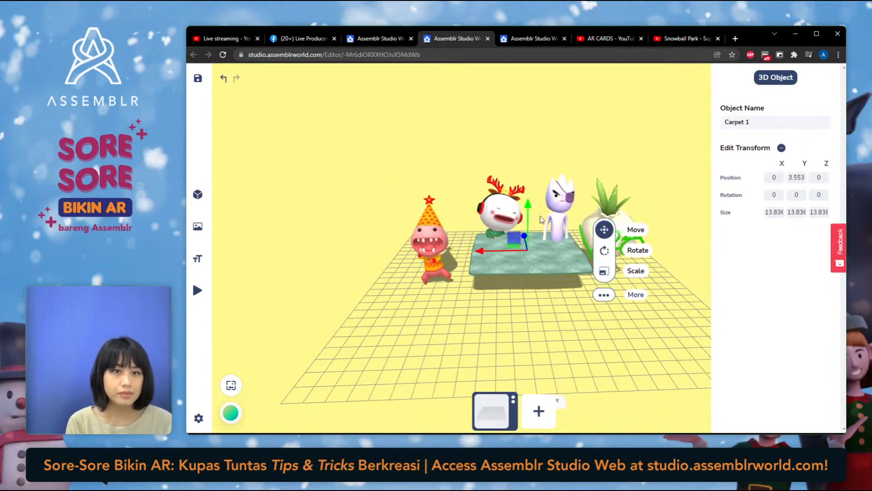
left_click_drag(528, 209, 526, 240)
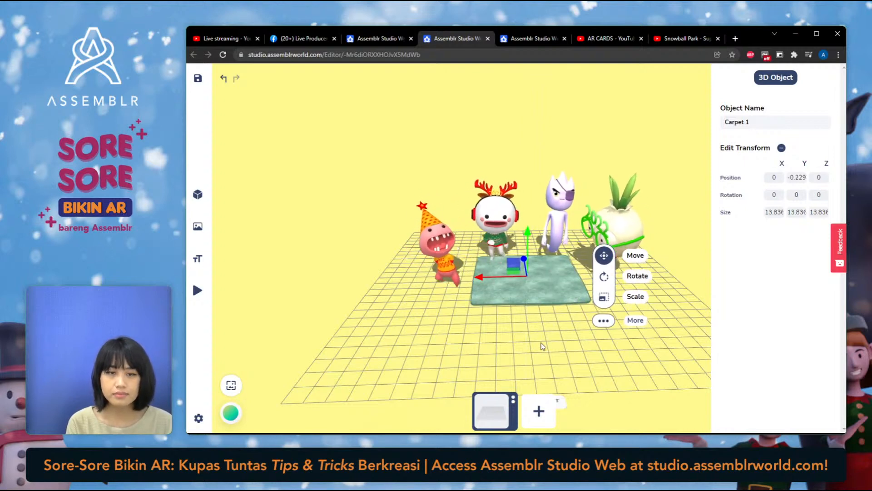
left_click_drag(551, 336, 550, 343)
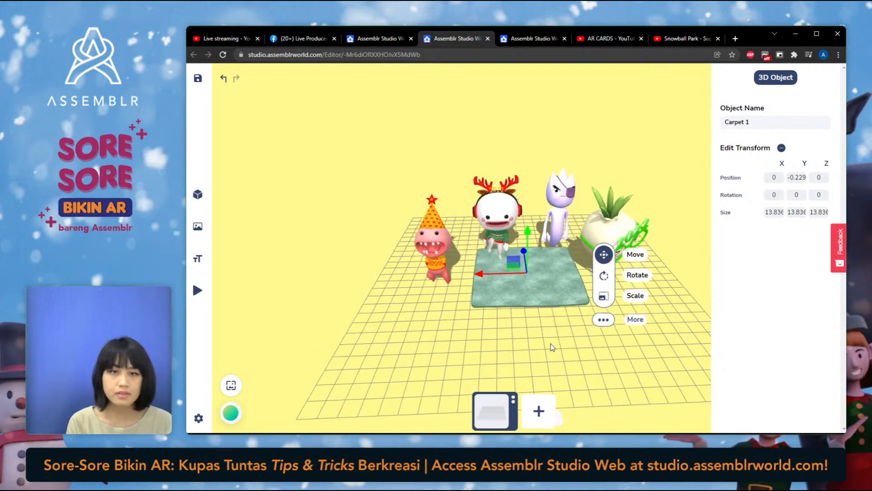
Enlarge Carpet 1 uniformly to a size of about 17.34 in front of the characters
left_click_drag(550, 267, 560, 267)
left_click(564, 354)
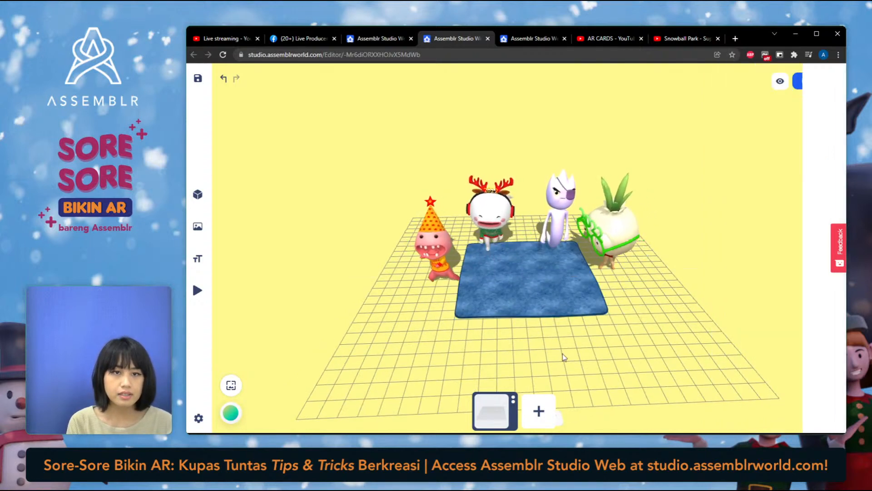
left_click_drag(564, 354, 545, 345)
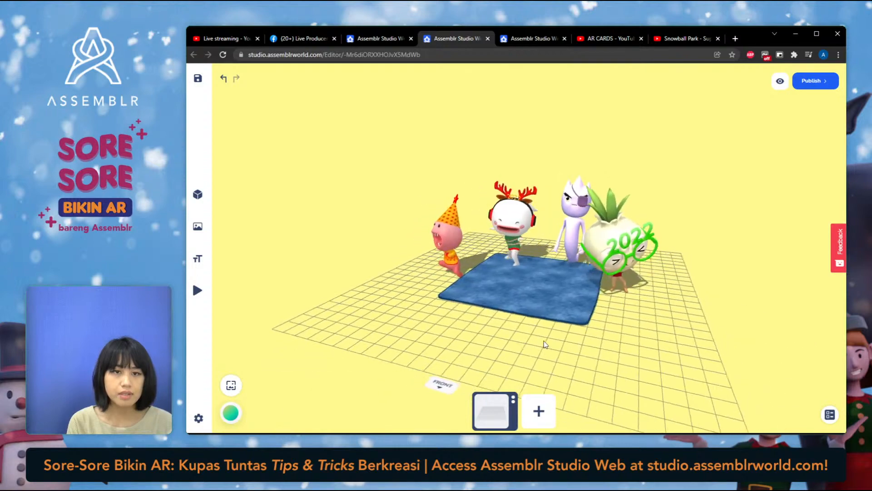
left_click(539, 298)
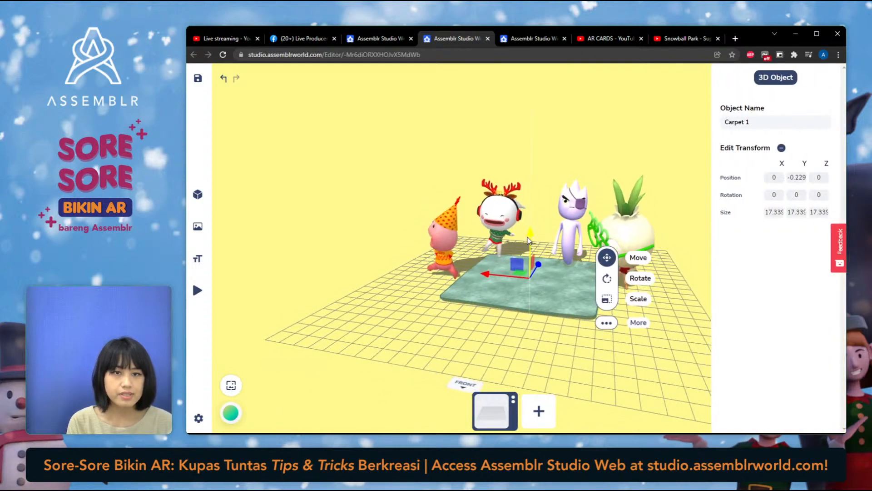
left_click_drag(520, 358, 568, 298)
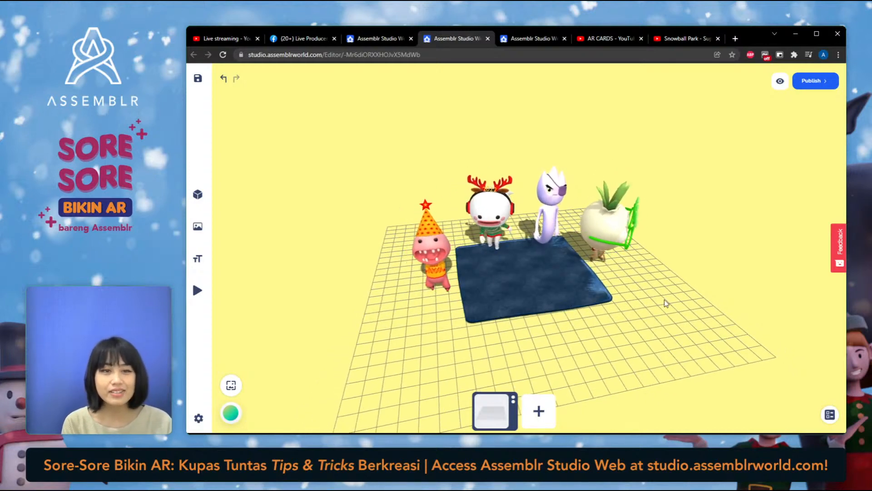
left_click_drag(664, 299, 589, 331)
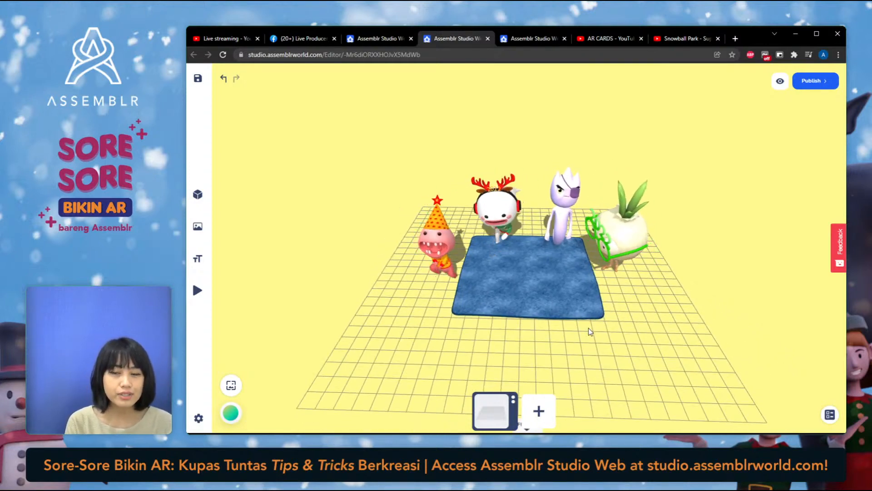
Add DoubleSofa 1 from the Cartoon Furnitures 1 collection to the scene
left_click(203, 200)
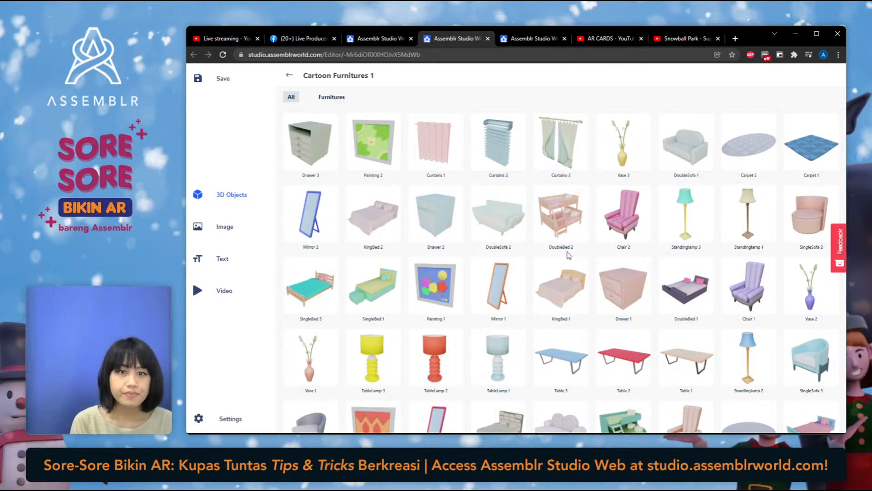
scroll(568, 255, "down", 1)
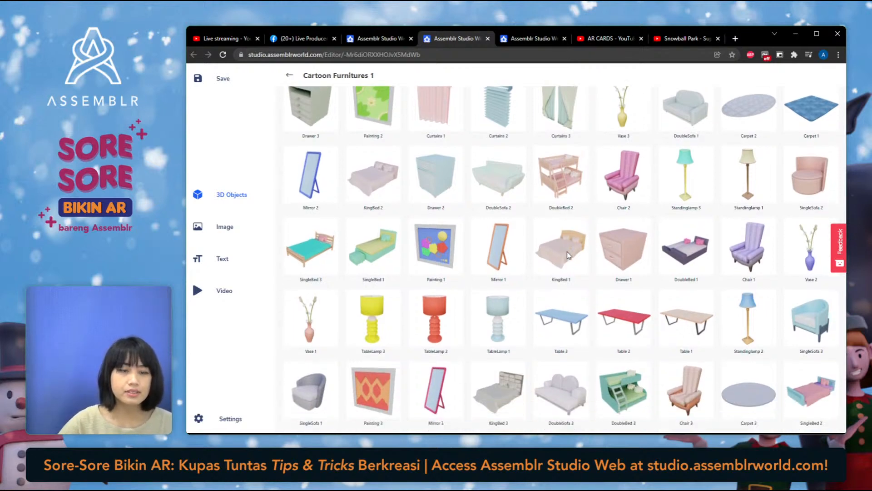
left_click(686, 113)
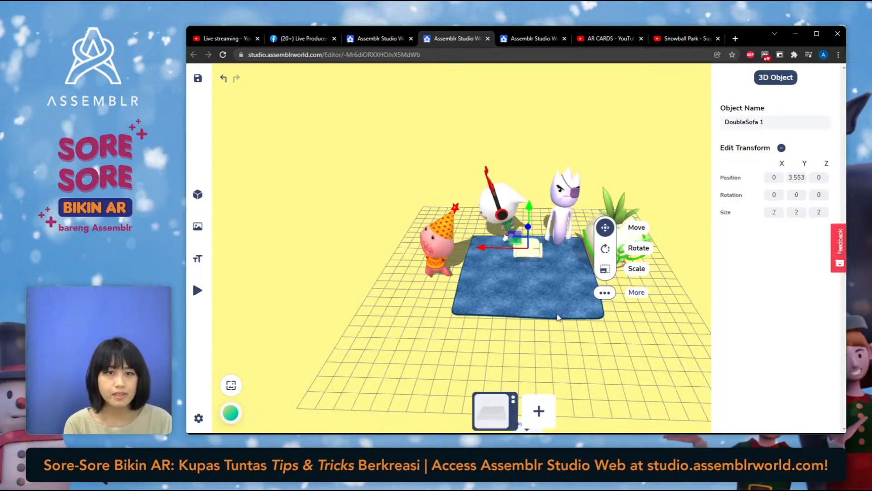
Scale DoubleSofa 1 uniformly to a size of about 6.96
left_click_drag(541, 316, 521, 285)
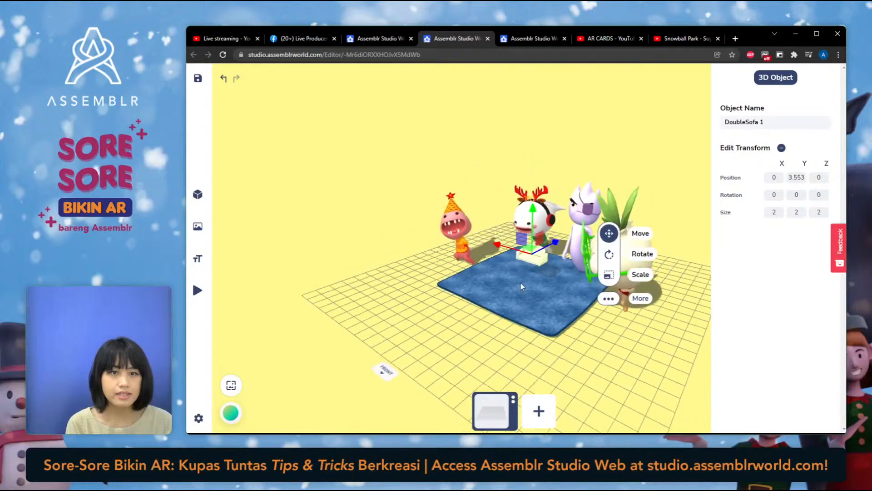
left_click(611, 277)
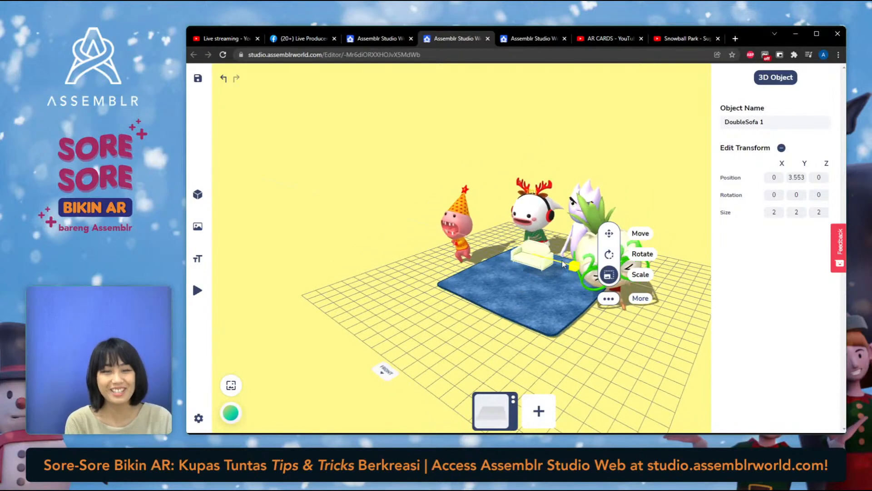
left_click_drag(562, 264, 621, 287)
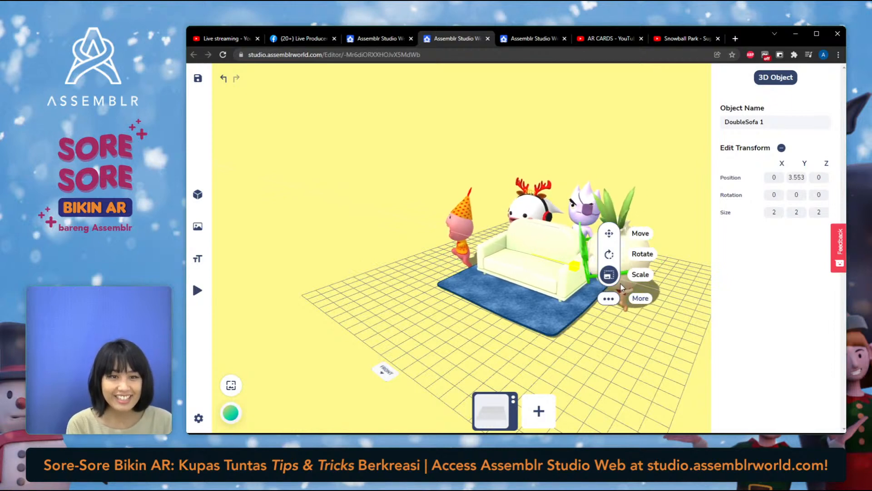
left_click_drag(527, 334, 568, 314)
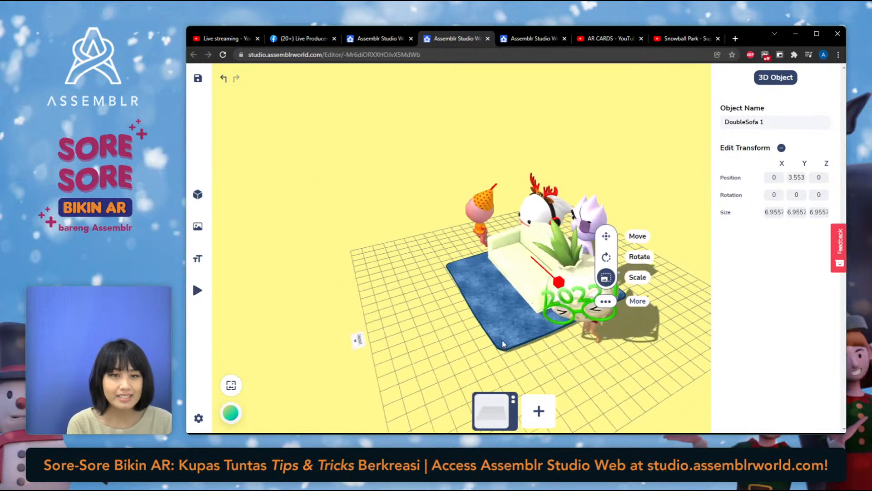
Move DoubleSofa 1 back behind the characters to about Z -12.54
left_click(609, 233)
left_click_drag(551, 249, 638, 228)
left_click_drag(567, 318, 537, 355)
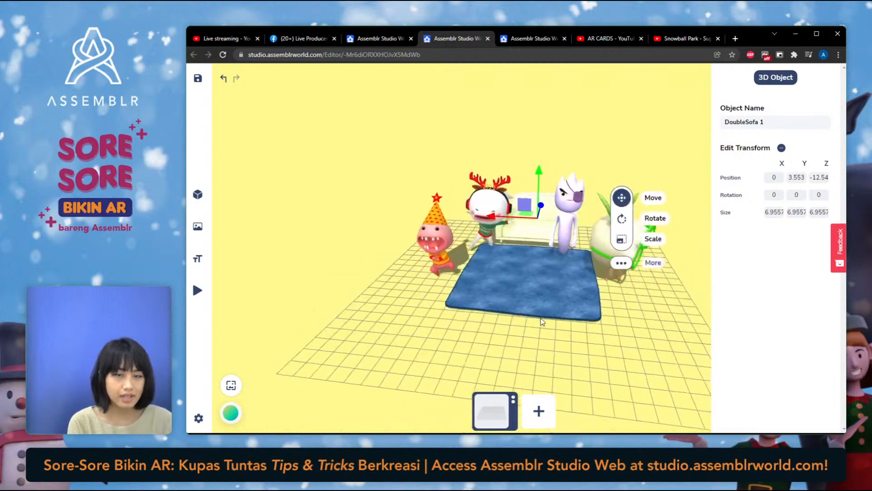
left_click(542, 355)
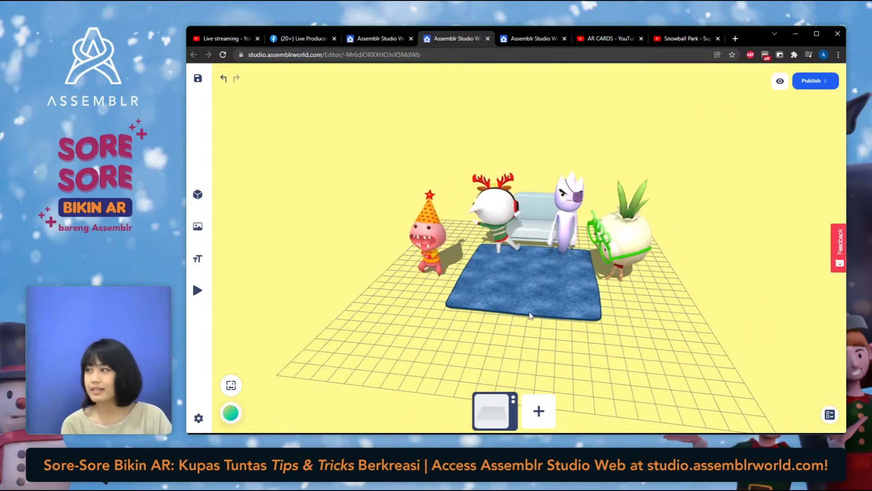
Enlarge DoubleSofa 1 uniformly until it spans about the width of the carpet behind the two middle characters
left_click(549, 200)
left_click_drag(642, 323, 641, 346)
left_click_drag(401, 136, 413, 340)
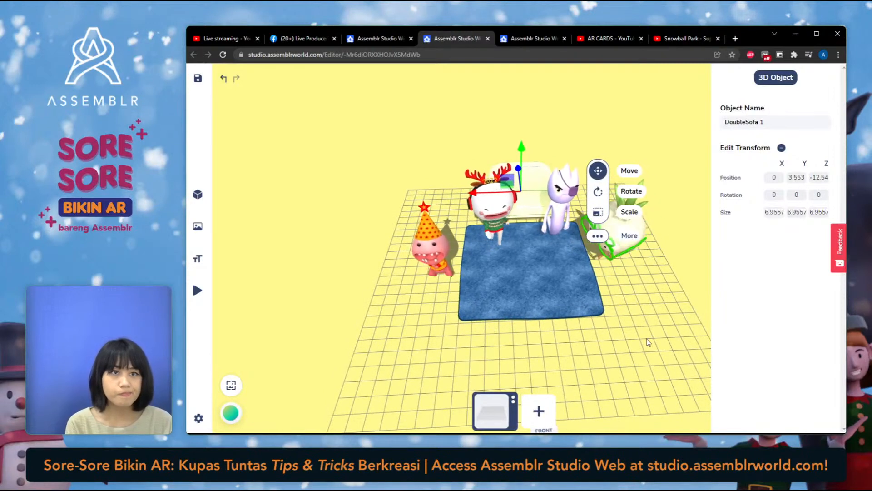
left_click_drag(631, 369, 616, 375)
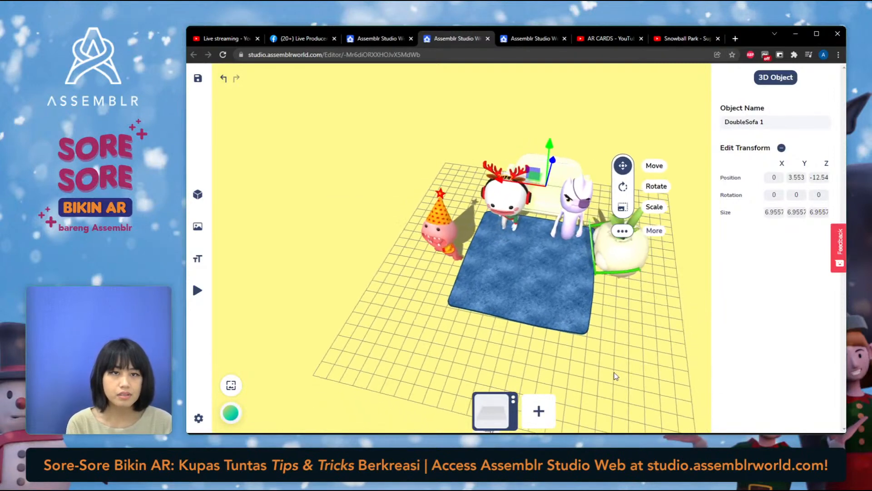
left_click(623, 208)
left_click_drag(591, 196, 628, 300)
left_click(628, 299)
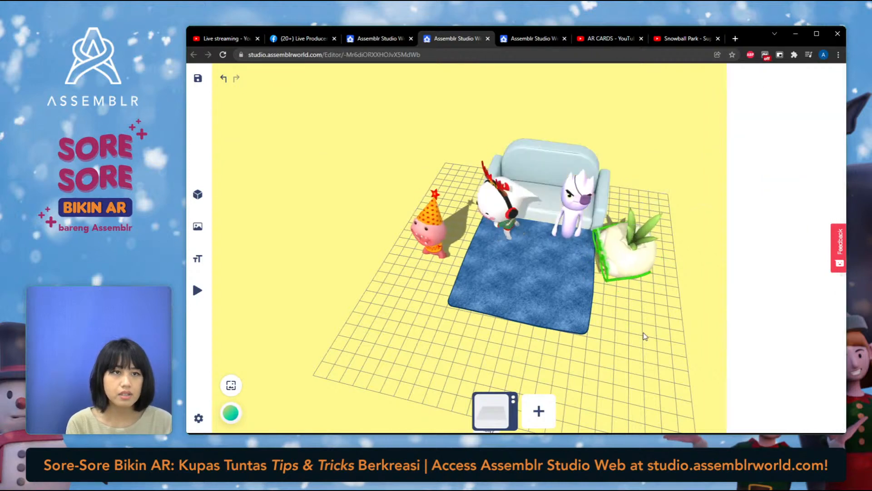
Move Carpet 1 forward along the Z axis, away from the sofa
left_click_drag(644, 335, 628, 194)
left_click(635, 205)
left_click_drag(622, 351, 532, 325)
left_click(531, 325)
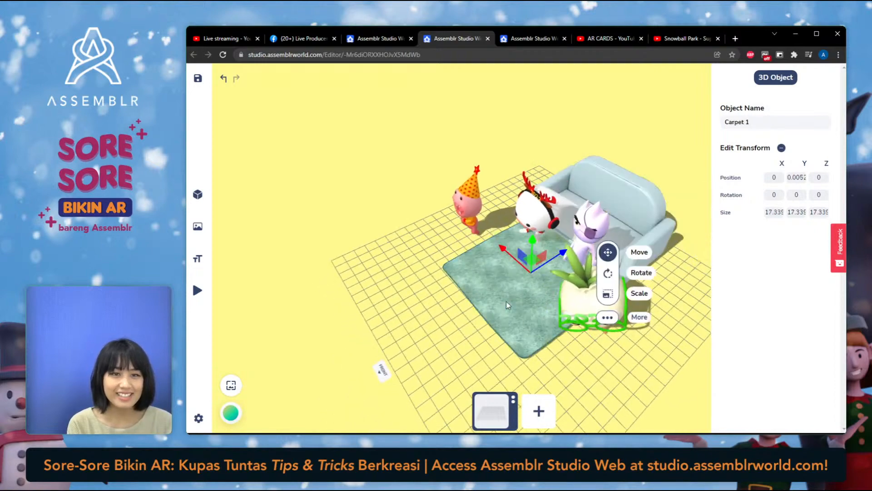
left_click_drag(541, 260, 535, 261)
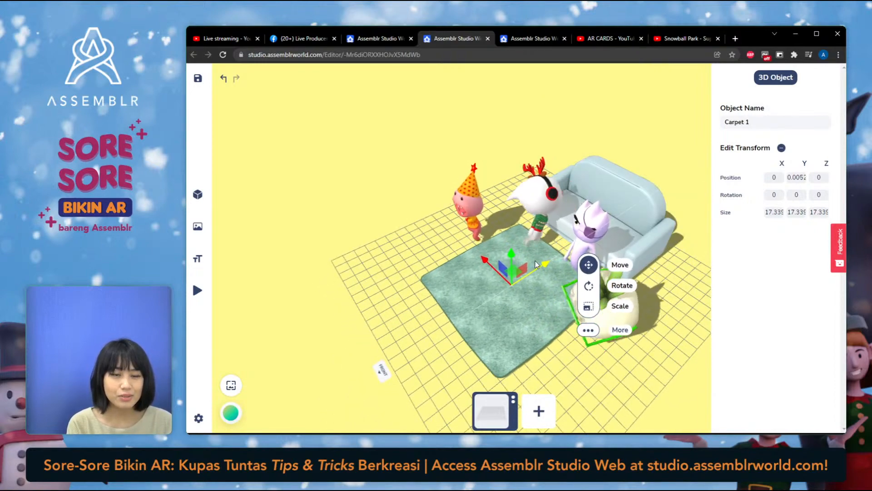
left_click(565, 386)
left_click_drag(576, 385, 623, 367)
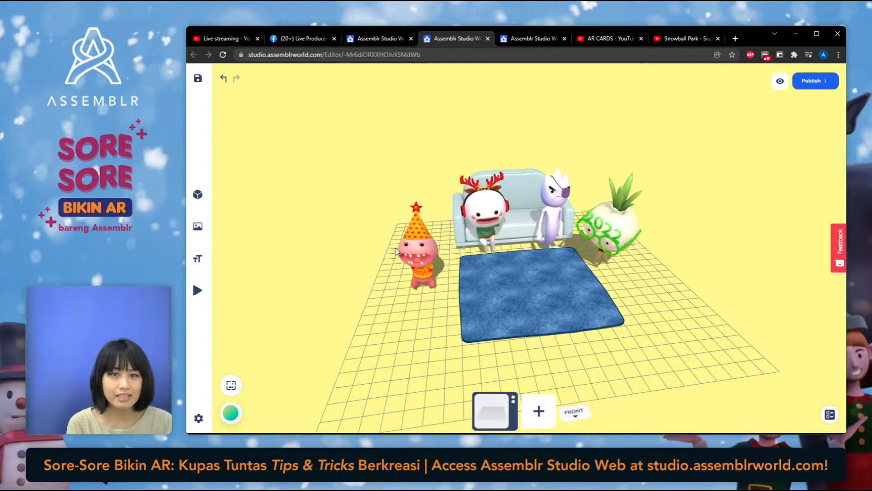
Move Pringgo2022 forward to about Z 6.33 and BLR2022 outward to about X 7.16, Z -3.74
left_click(431, 268)
left_click_drag(440, 317, 407, 330)
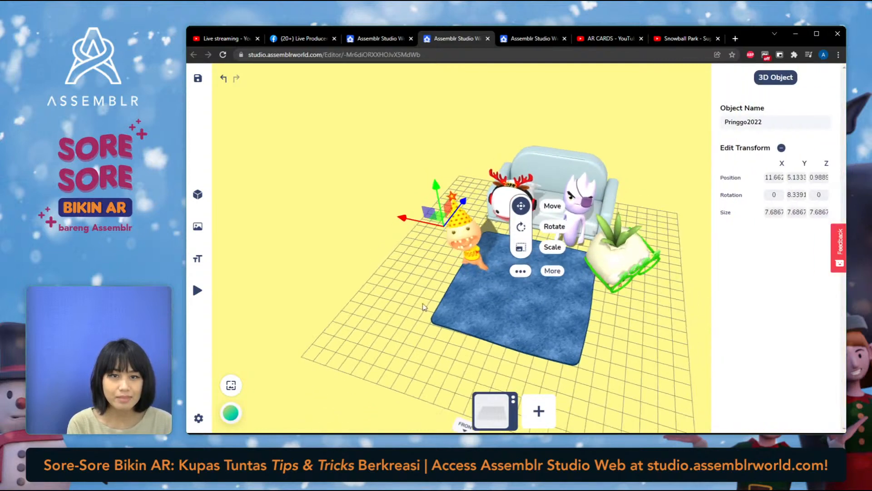
left_click_drag(451, 213, 445, 220)
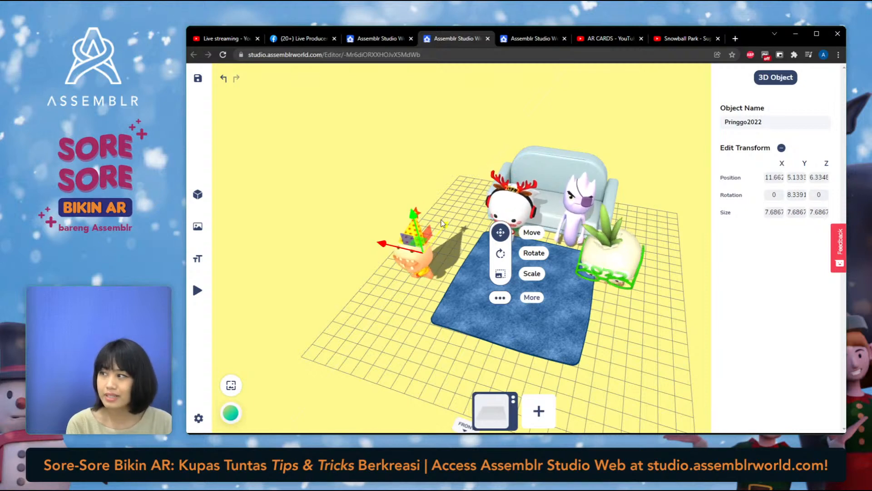
left_click(513, 200)
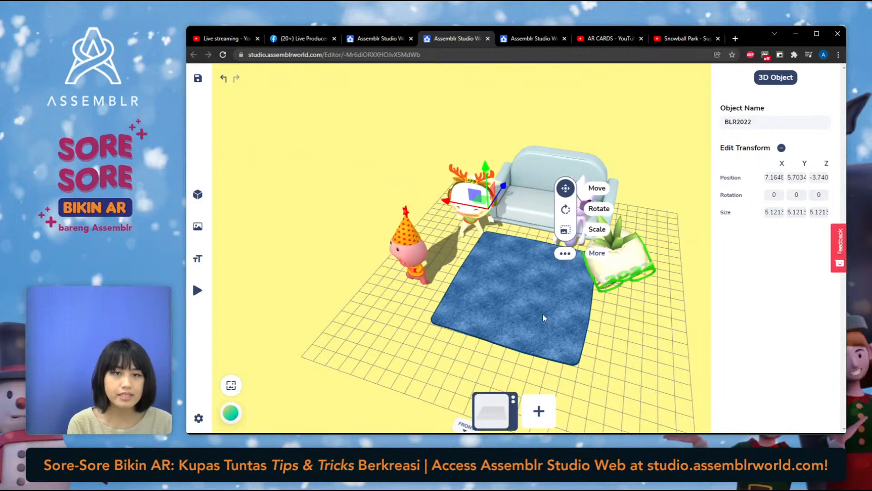
left_click_drag(629, 371, 670, 370)
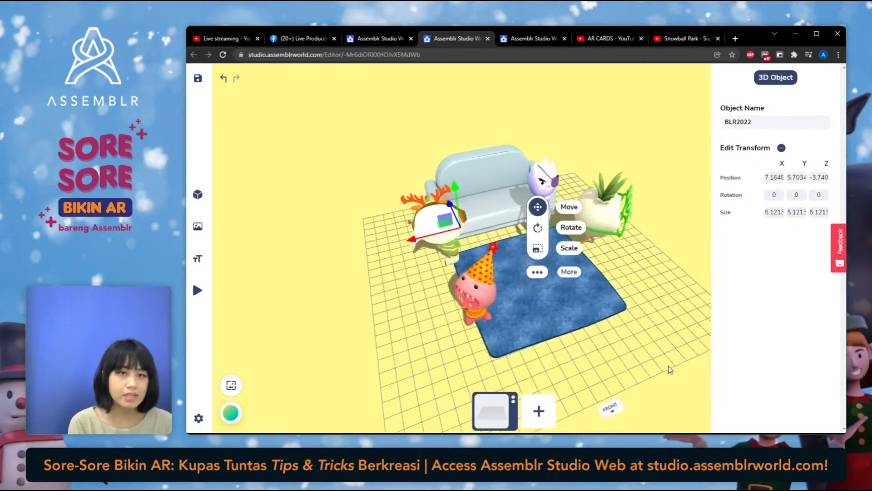
Move Gory2022 outward to about X -12.29 and forward, and bring the purple eye-patch character forward to the carpet's back corner
left_click(623, 213)
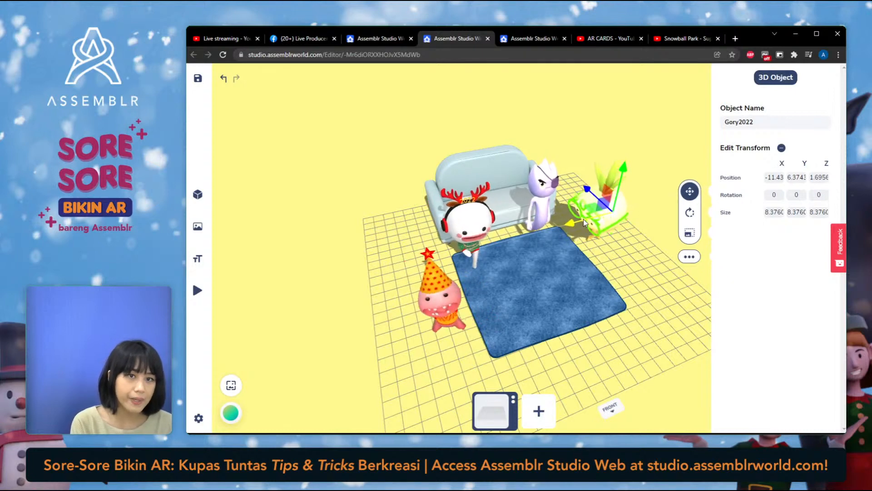
left_click_drag(583, 219, 608, 230)
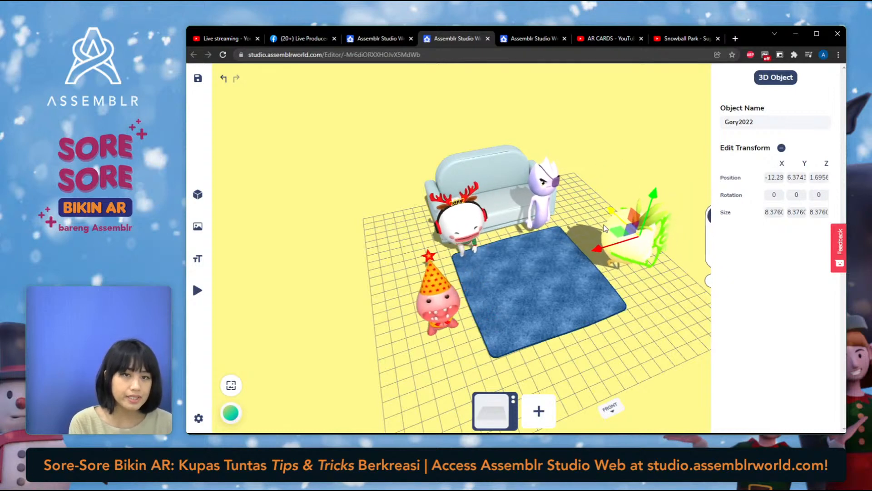
left_click(536, 207)
left_click(551, 211)
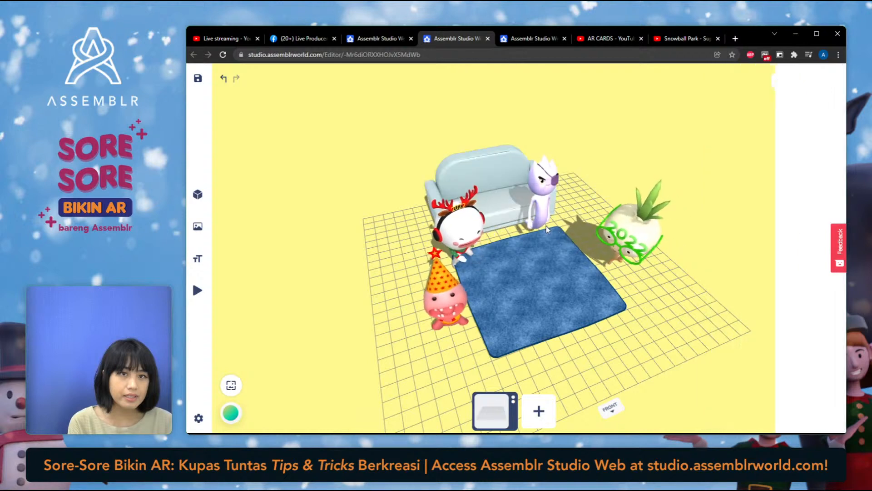
left_click_drag(500, 199, 525, 182)
left_click(630, 349)
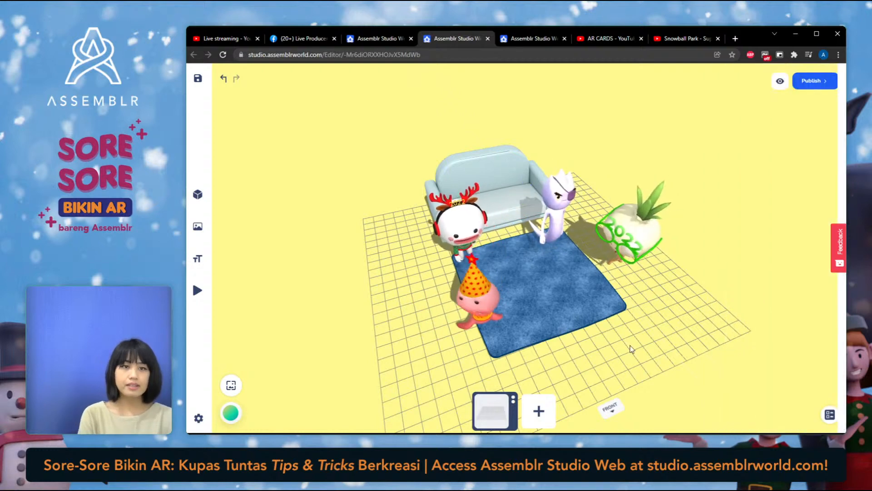
left_click_drag(631, 349, 608, 350)
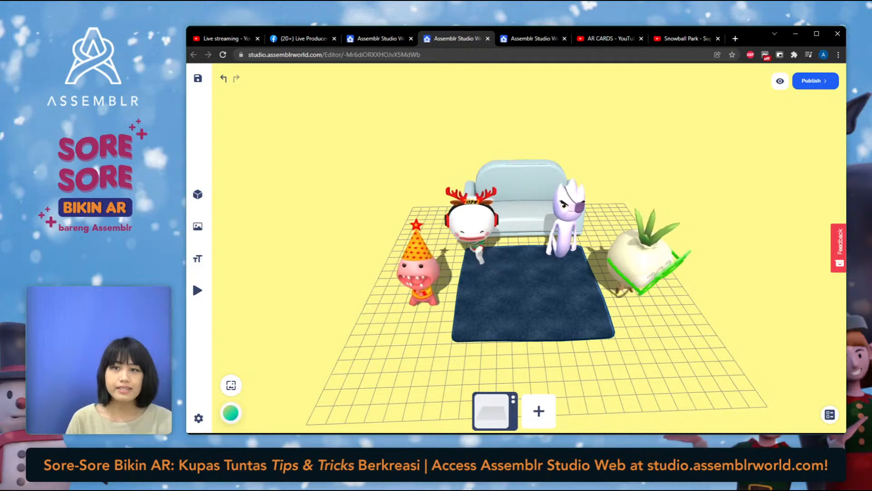
Add Table 1 from the Cartoon Furnitures 1 collection and move it forward over the carpet to about Z 6.84
left_click(198, 194)
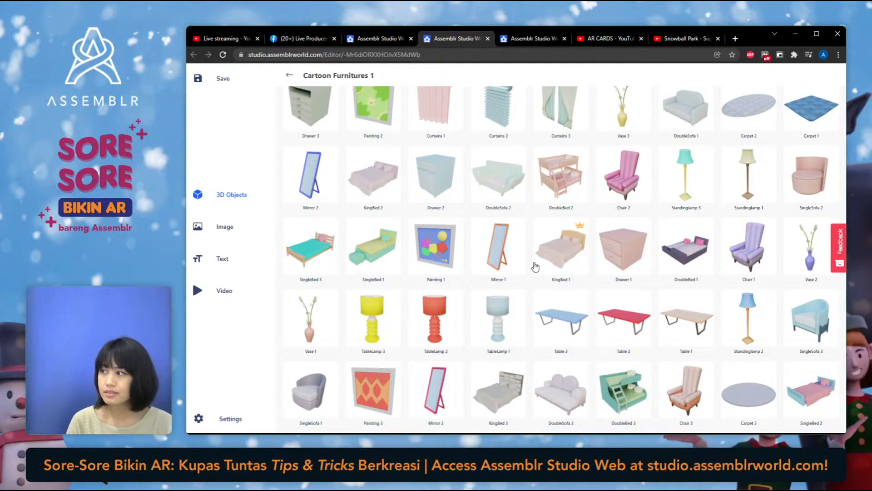
left_click(699, 325)
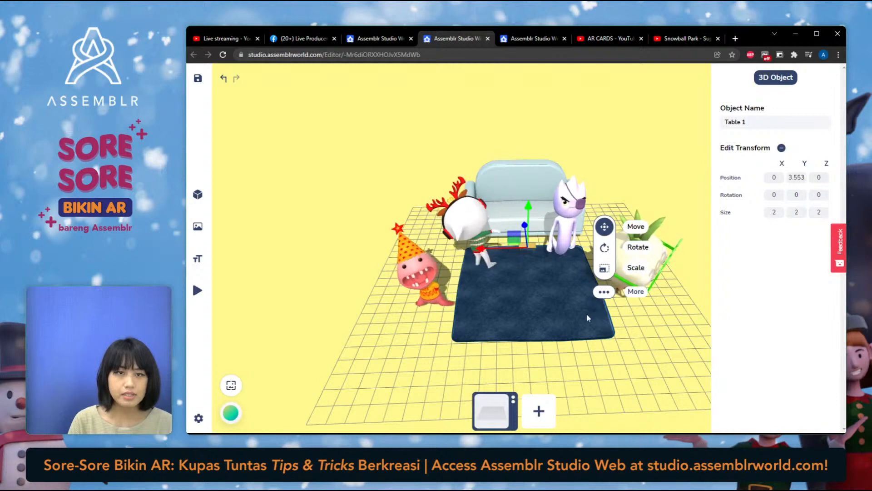
left_click_drag(562, 308, 536, 315)
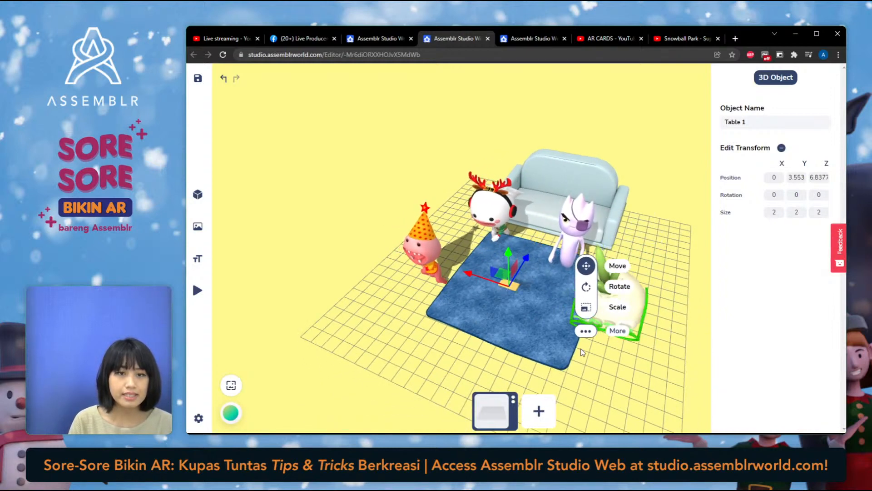
Scale Table 1 uniformly to a size of about 11.56 and lower it onto the carpet
left_click_drag(583, 352, 584, 323)
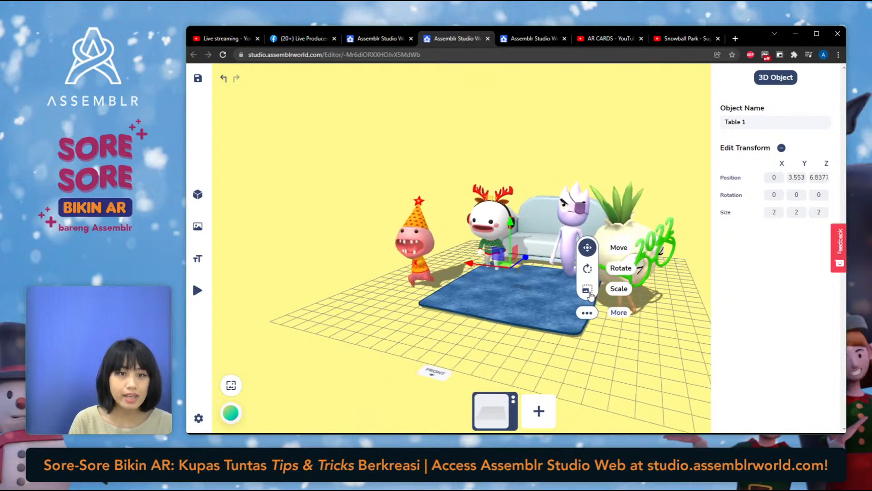
left_click(618, 288)
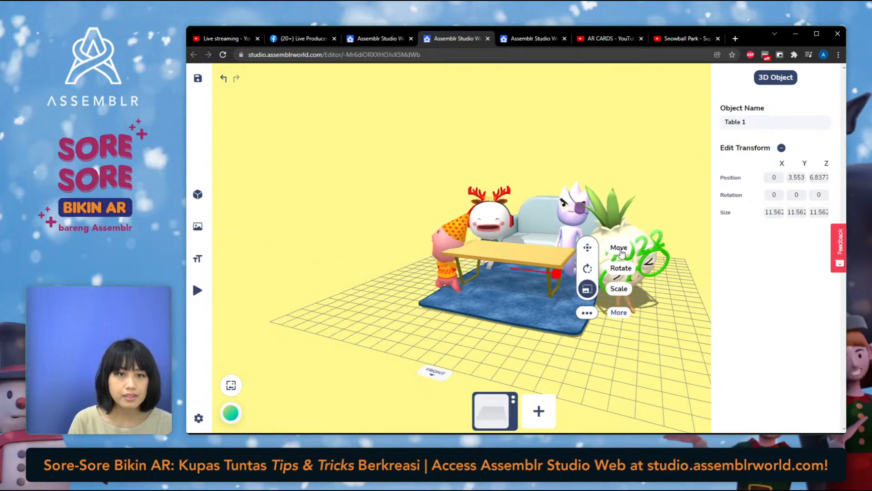
left_click(588, 249)
left_click_drag(513, 222, 514, 235)
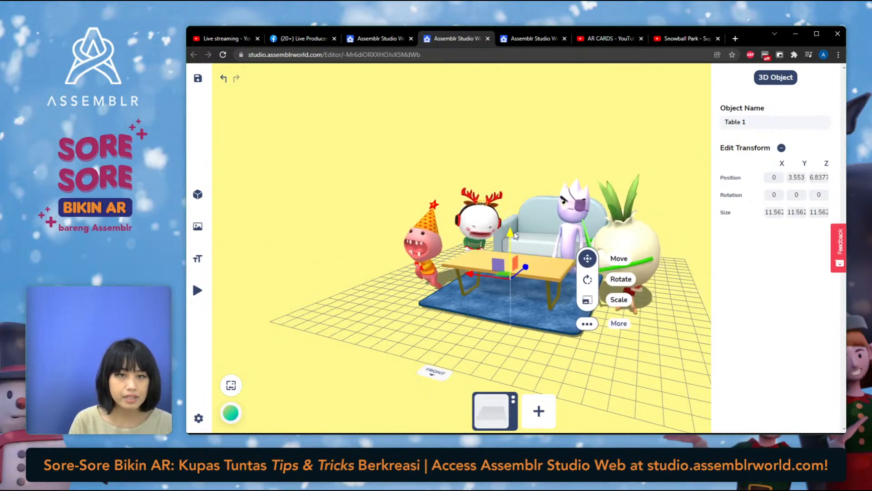
left_click_drag(519, 367, 604, 377)
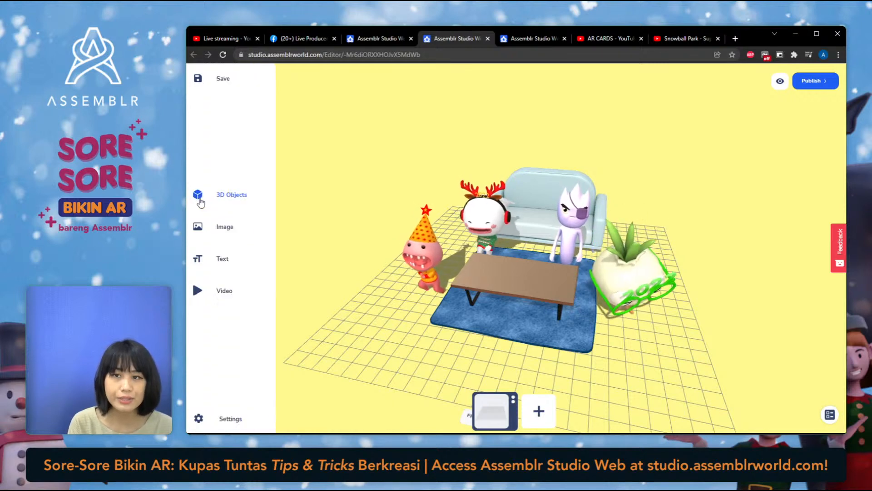
Add Drawer 3 from the Cartoon Furnitures 1 collection and scale it uniformly to a size of about 8.85
left_click(199, 200)
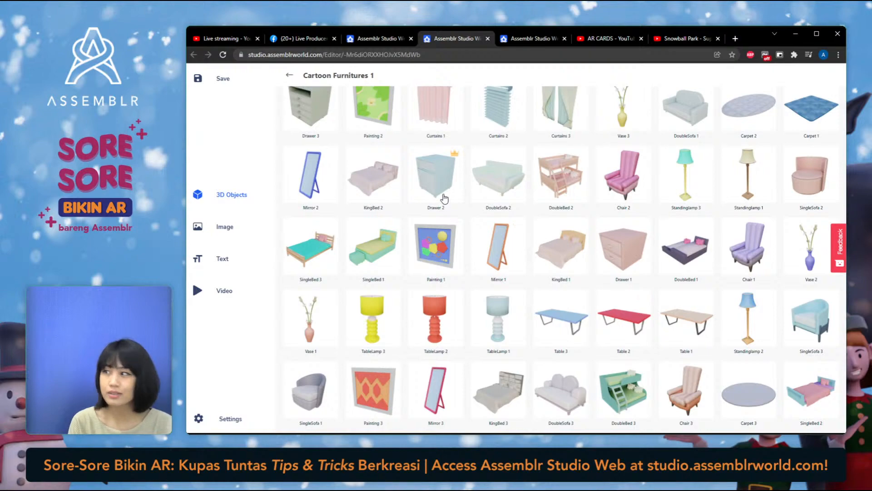
scroll(659, 364, "up", 2)
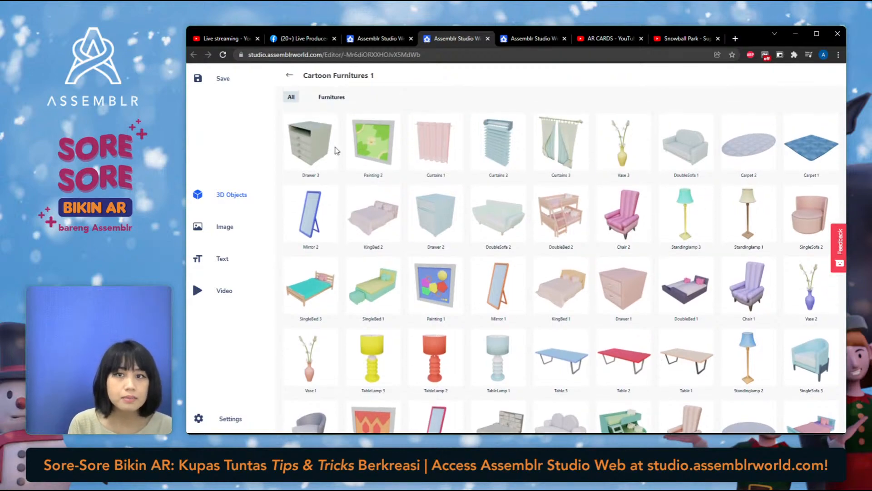
left_click(311, 144)
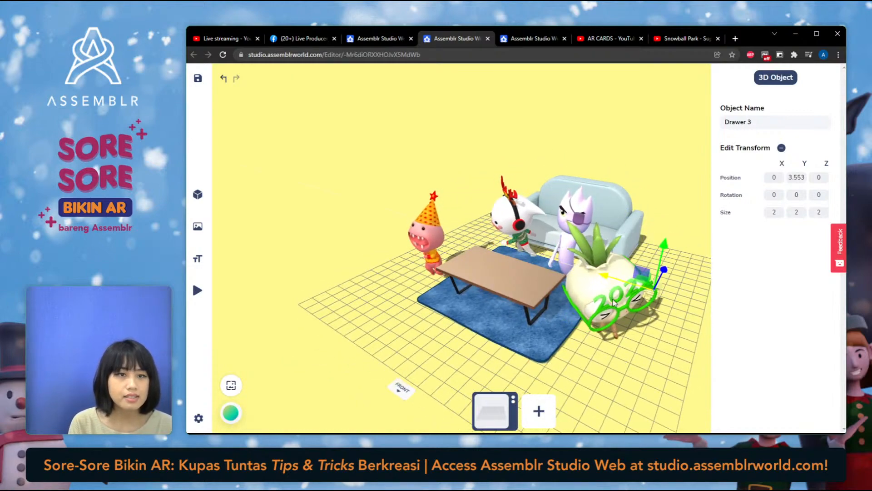
left_click_drag(522, 263, 501, 257)
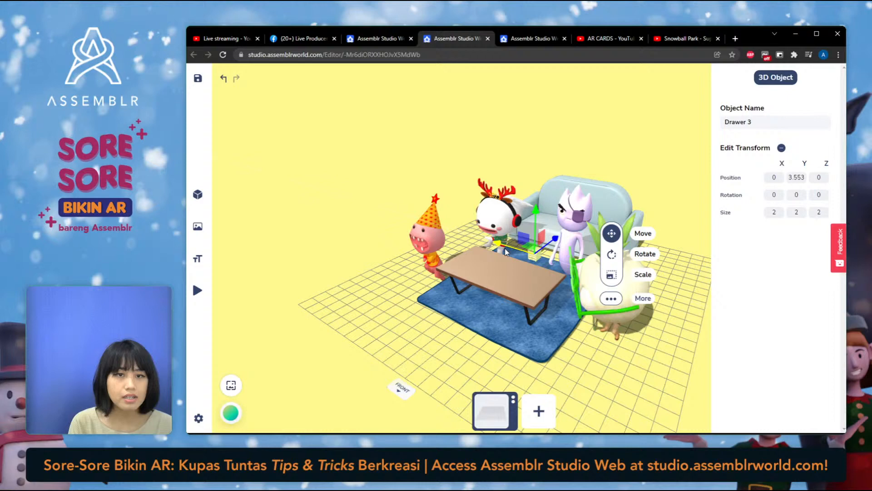
left_click(611, 275)
left_click_drag(578, 267, 642, 258)
left_click(643, 233)
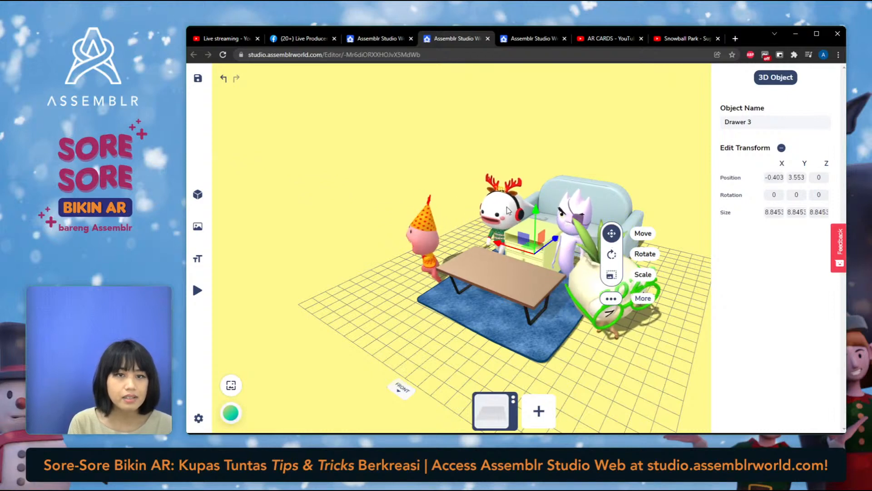
Place Drawer 3 on the grid beside the sofa at about X -13.07, Y 3.09, Z -9.71
left_click_drag(537, 208, 540, 184)
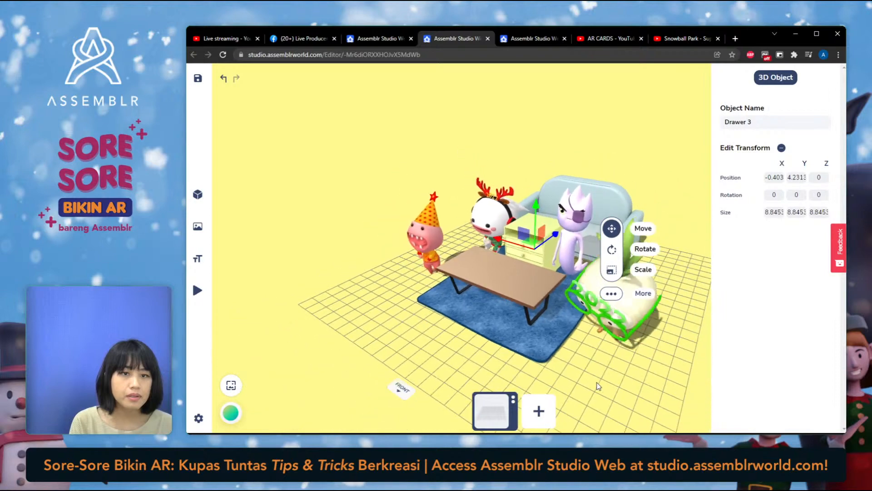
left_click_drag(598, 385, 460, 383)
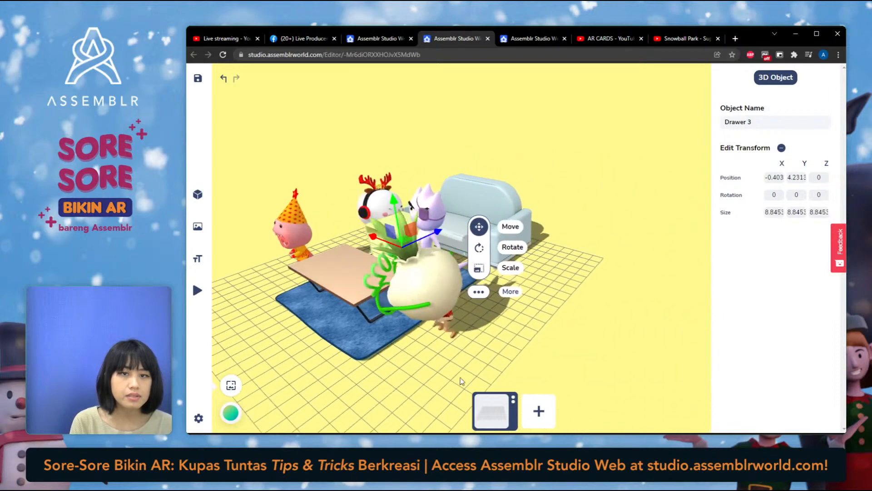
left_click_drag(405, 257, 567, 238)
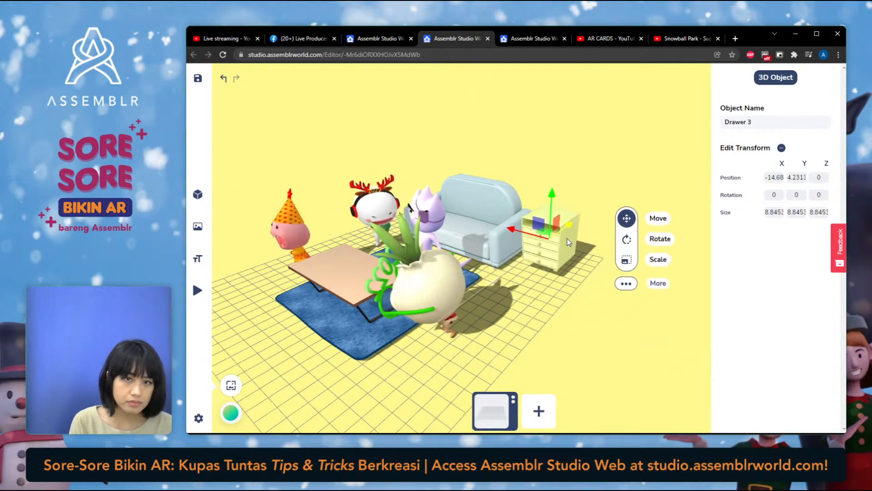
left_click_drag(539, 329, 539, 214)
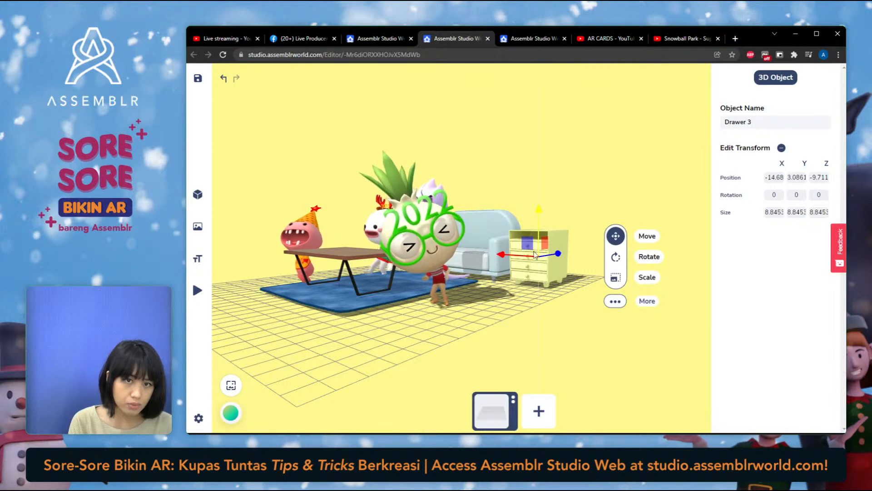
left_click_drag(545, 225, 541, 329)
left_click(522, 236)
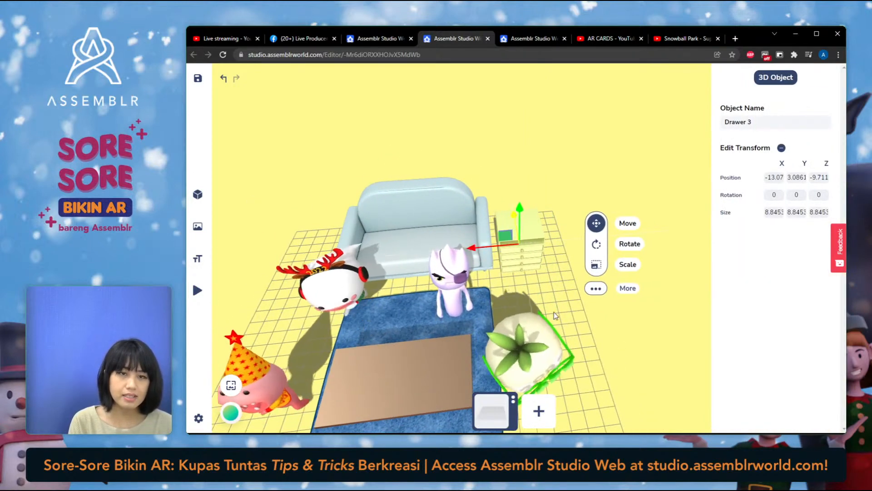
left_click(582, 351)
mouse_move(581, 352)
left_mouse_down()
mouse_move(587, 328)
mouse_move(547, 344)
mouse_move(581, 335)
left_mouse_up()
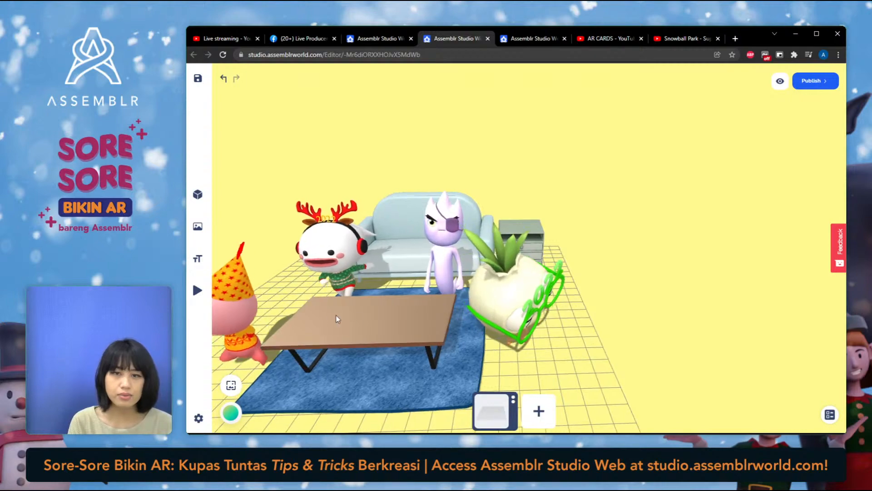
Add Standinglamp 1 from the Cartoon Furnitures 1 collection and scale it uniformly to a size of about 8.53
right_click_drag(325, 314, 465, 331)
left_click(198, 201)
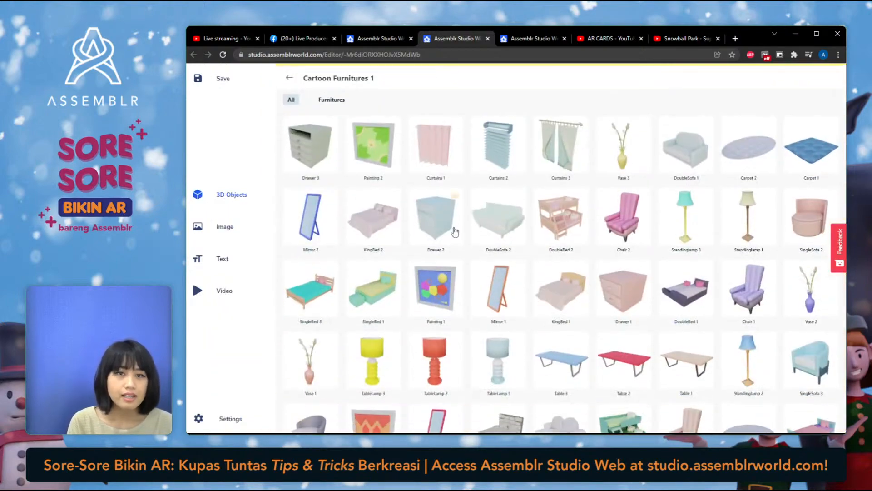
left_click(729, 231)
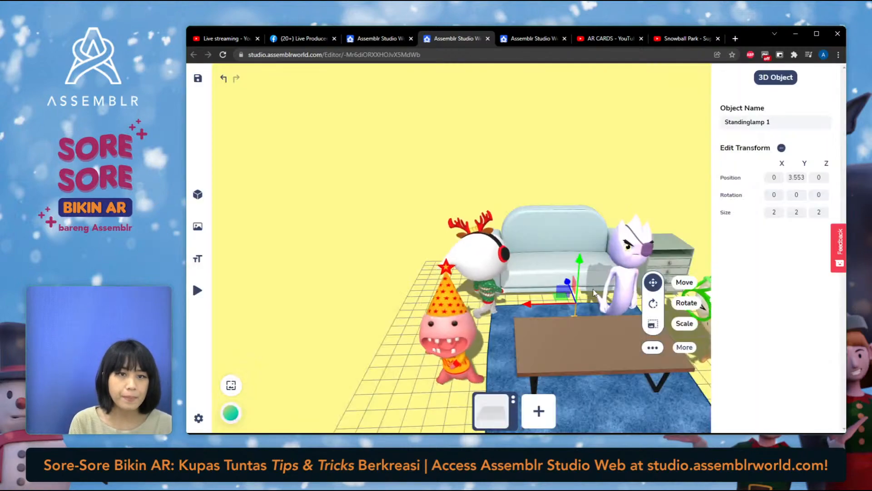
left_click(677, 323)
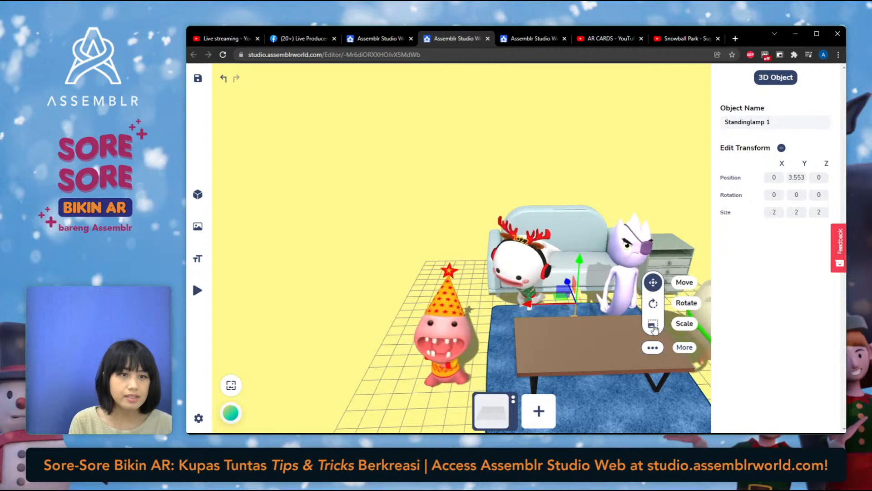
left_click_drag(628, 297, 653, 288)
Place Standinglamp 1 on the grid beside the sofa, opposite the drawer, at about X 14.56, Y 7.32, Z -9.52
left_click(653, 283)
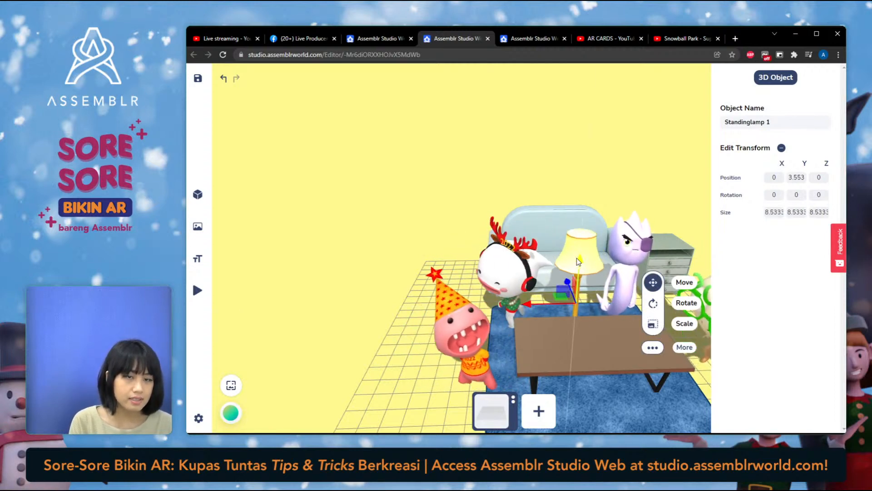
left_click_drag(586, 197, 587, 213)
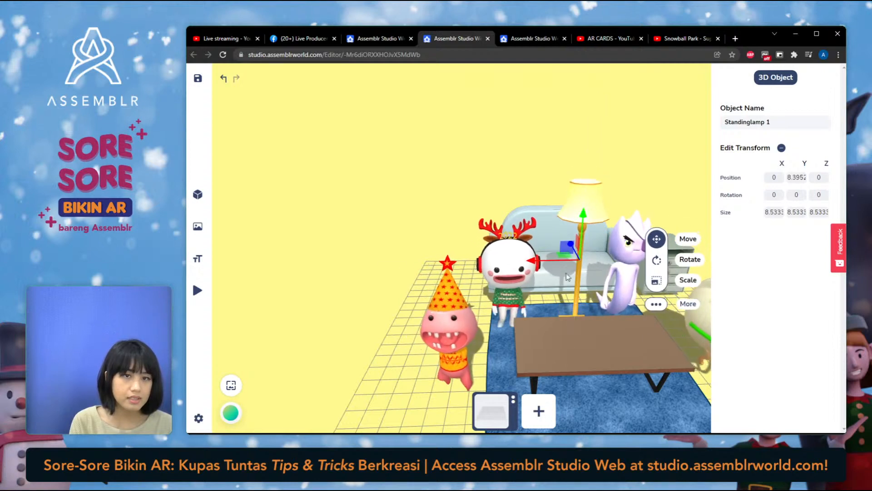
left_click_drag(530, 260, 470, 413)
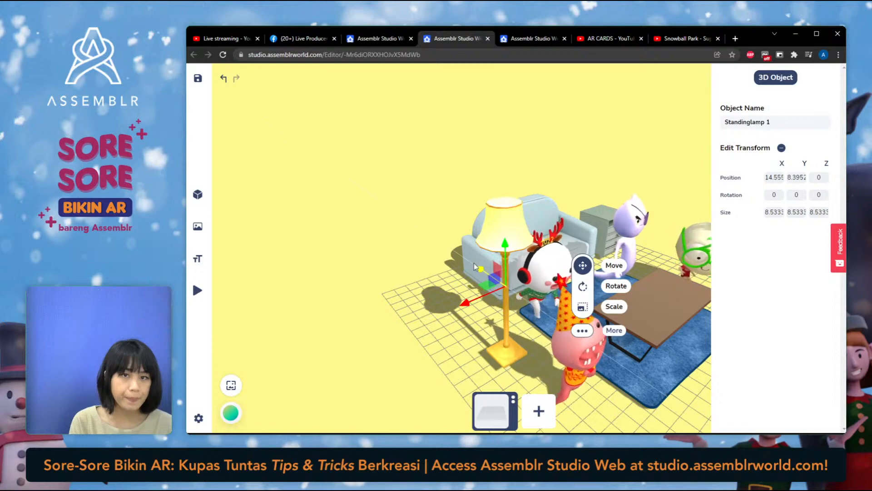
left_click_drag(475, 267, 435, 246)
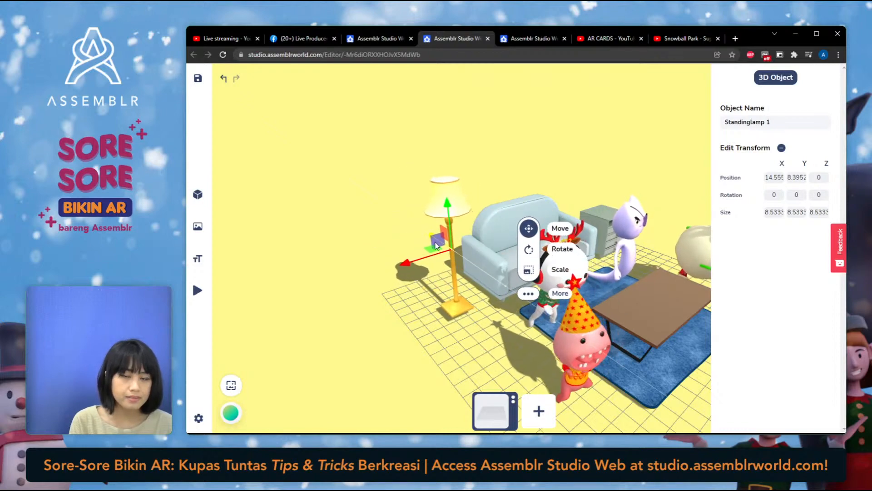
left_click(653, 341)
scroll(652, 340, "up", 5)
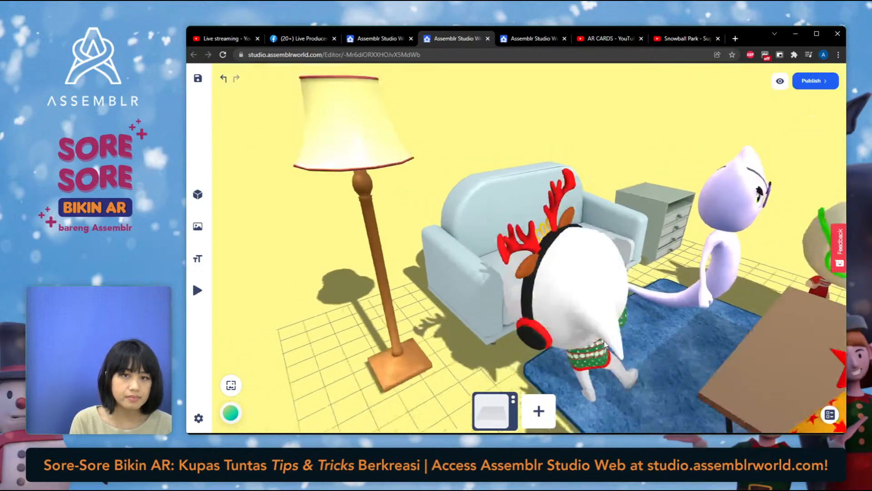
scroll(605, 345, "down", 5)
left_click_drag(606, 345, 450, 194)
left_click(447, 181)
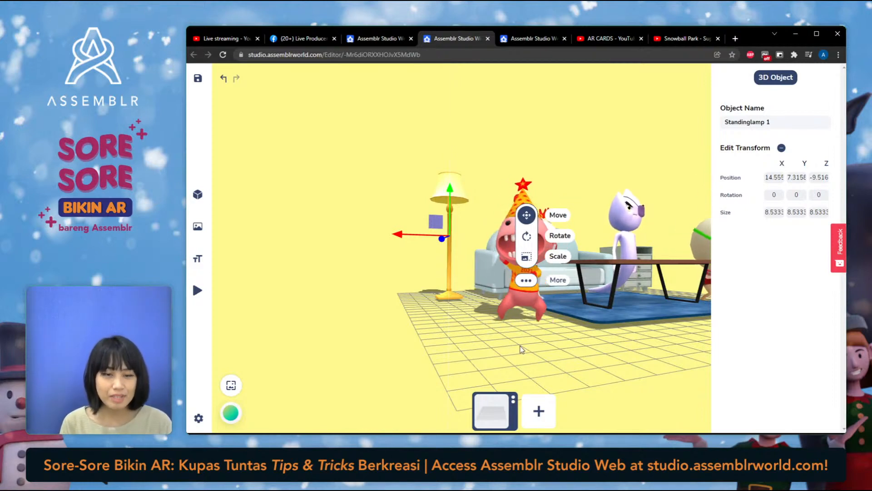
left_click_drag(521, 349, 538, 367)
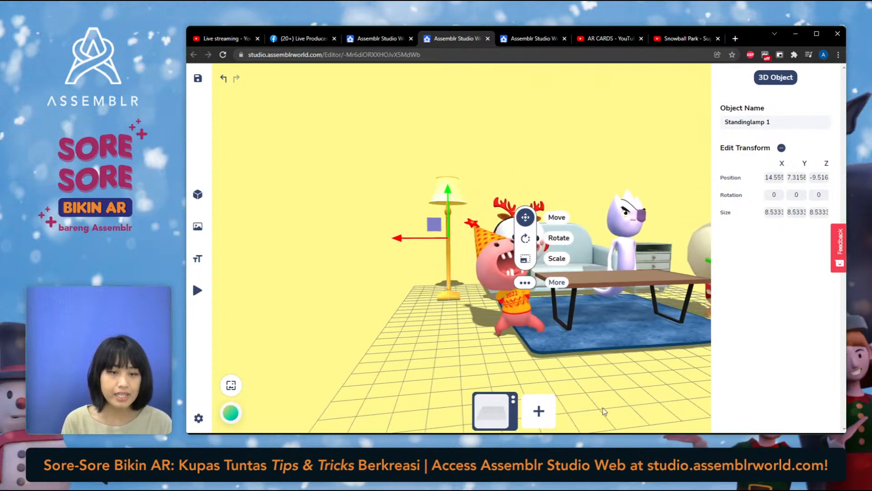
Hide the scene's grid and show it again
mouse_move(202, 422)
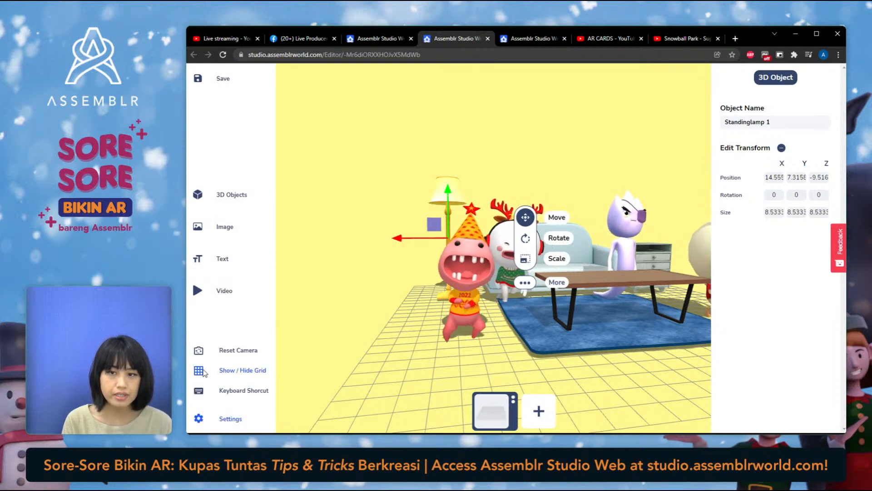
left_click(200, 371)
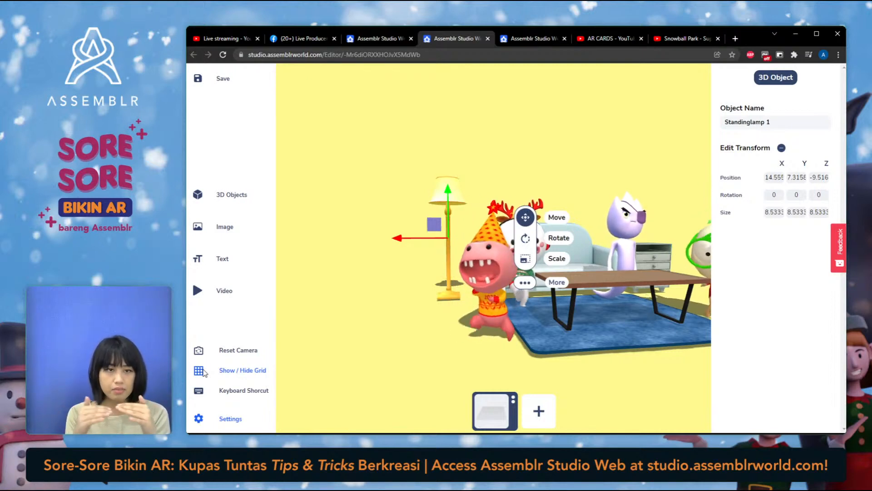
left_click(199, 370)
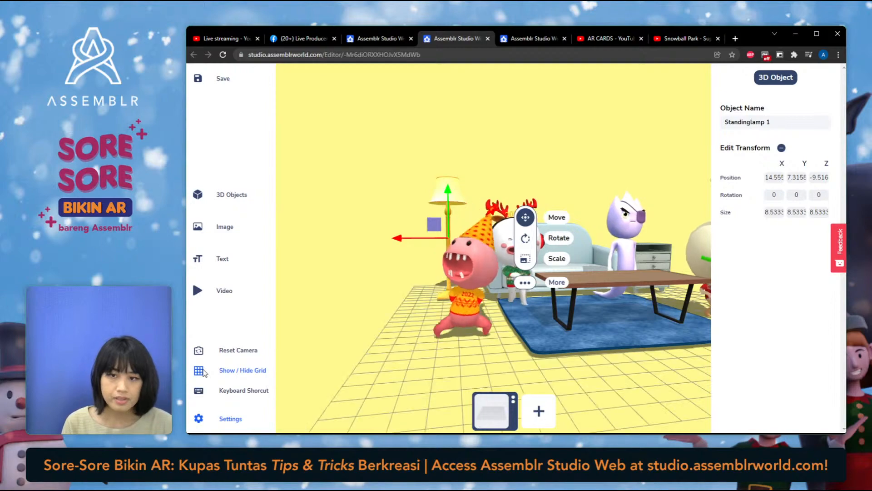
Examine the arrangement of characters and furniture in the scene from several angles and distances
left_click(650, 415)
scroll(650, 416, "up", 2)
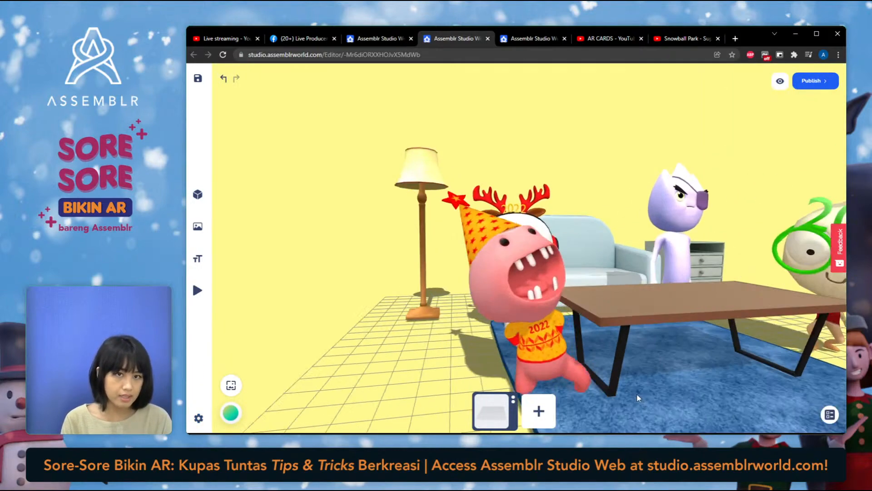
scroll(637, 393, "down", 5)
left_click_drag(613, 353, 612, 399)
scroll(646, 387, "up", 1)
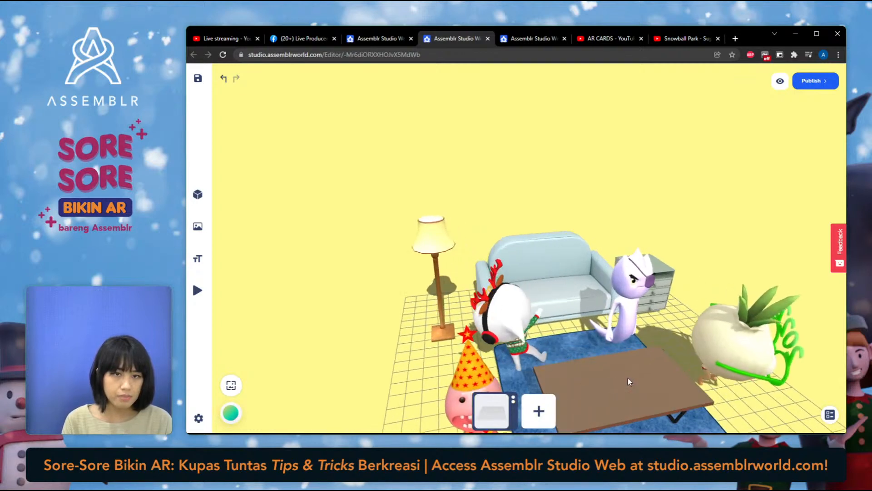
scroll(627, 377, "down", 4)
scroll(595, 379, "up", 3)
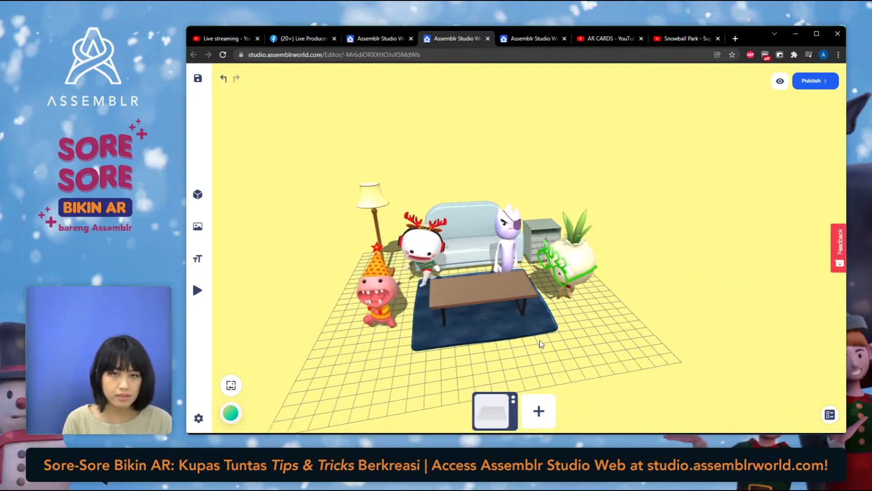
left_click_drag(598, 362, 632, 372)
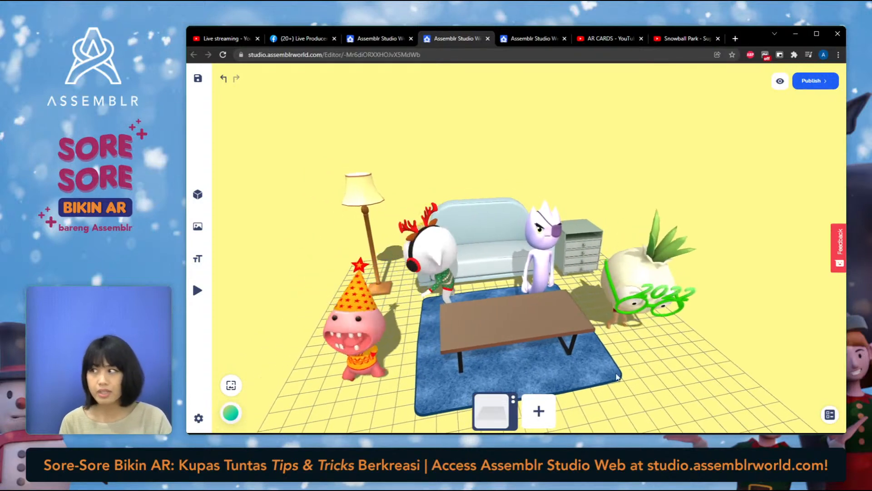
Add Vase 1 from the Cartoon Furnitures 1 collection and move it above the drawer to about X -13.54, Y 9.62, Z -10.59
left_click(196, 192)
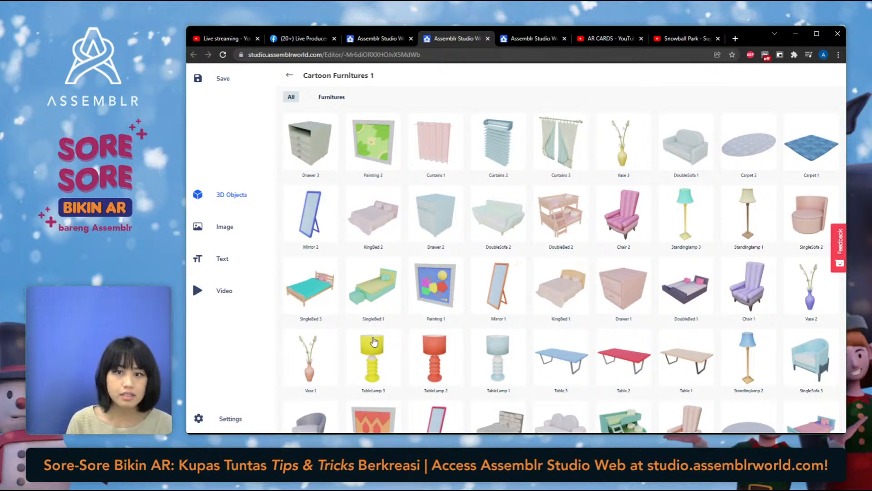
left_click(321, 356)
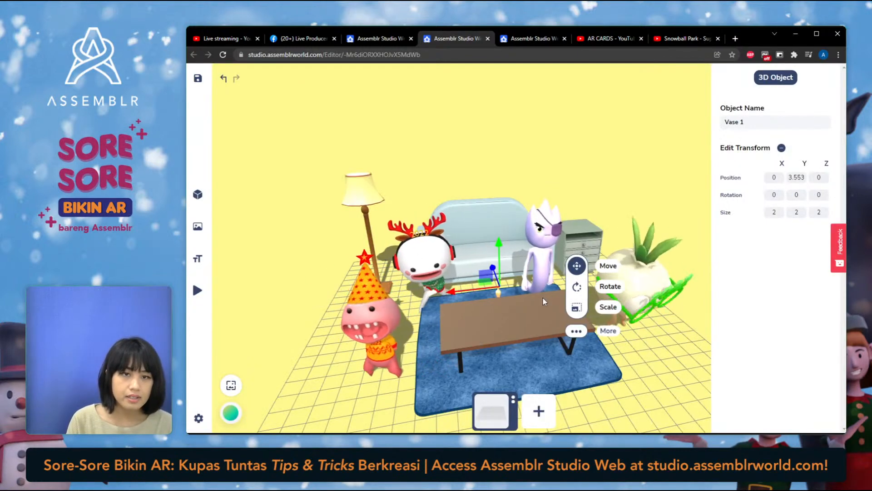
left_click_drag(543, 296, 545, 227)
scroll(570, 301, "up", 3)
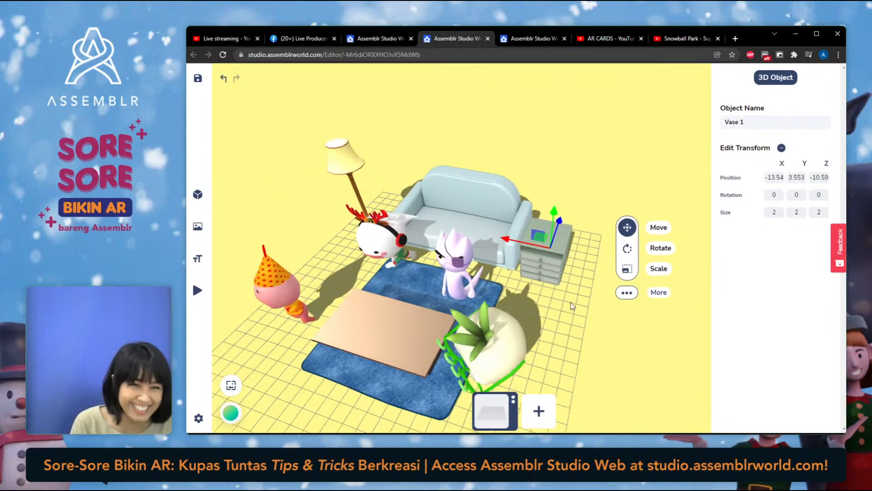
left_click_drag(591, 330, 574, 212)
mouse_move(575, 178)
left_mouse_down()
mouse_move(575, 189)
mouse_move(577, 177)
left_mouse_up()
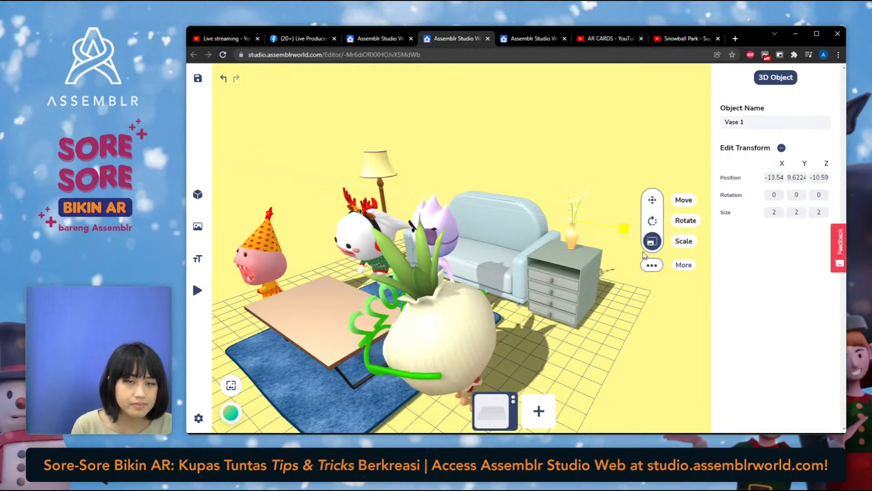
Scale Vase 1 uniformly to a size of about 4.13 and settle it on top of the drawer at about Z -9.38
left_click_drag(604, 237, 577, 313)
left_click(656, 213)
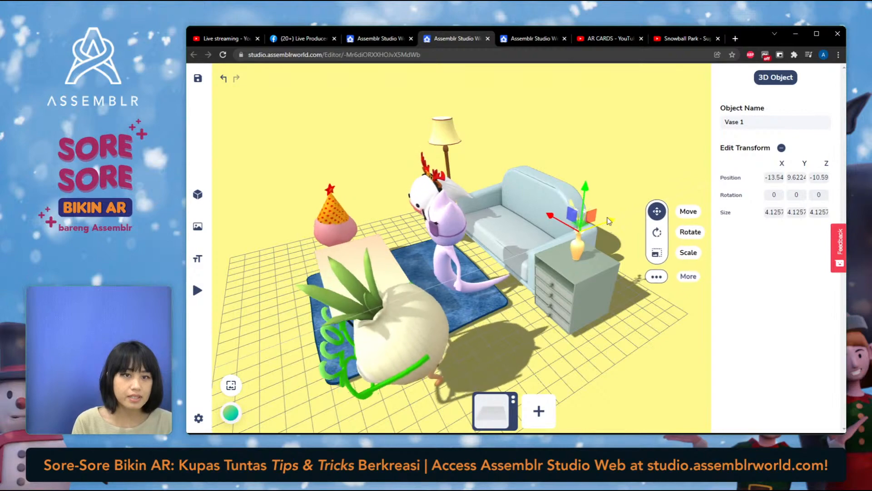
left_click(610, 328)
left_click_drag(610, 328, 648, 326)
left_click(563, 214)
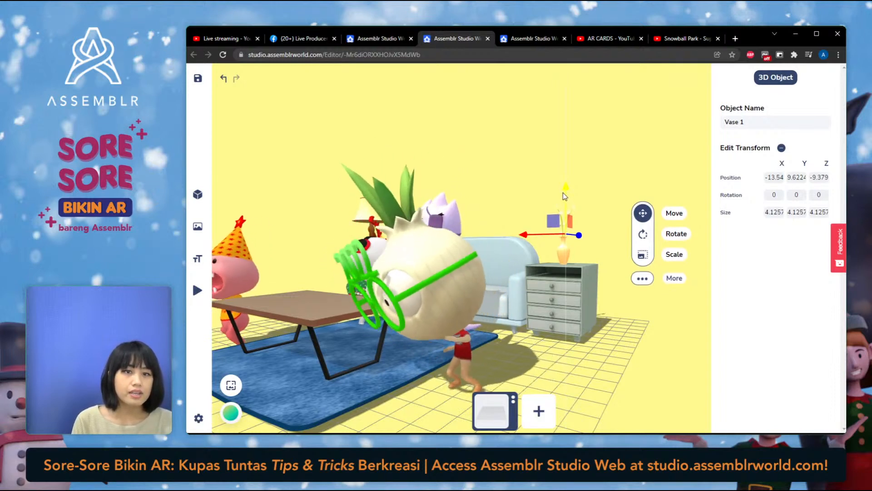
left_click(565, 196)
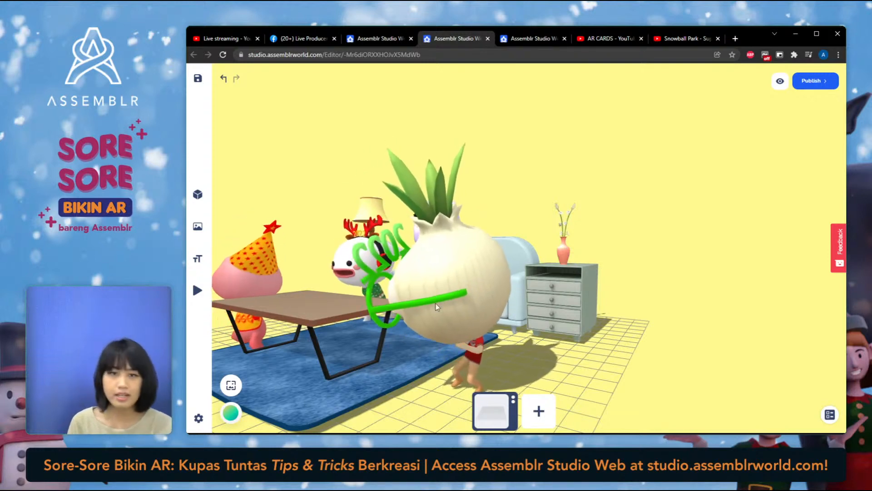
Add Gift Box 1 from the Christmas Props collection and move it to the table at about Y 5.24, Z 7.81
scroll(409, 350, "down", 5)
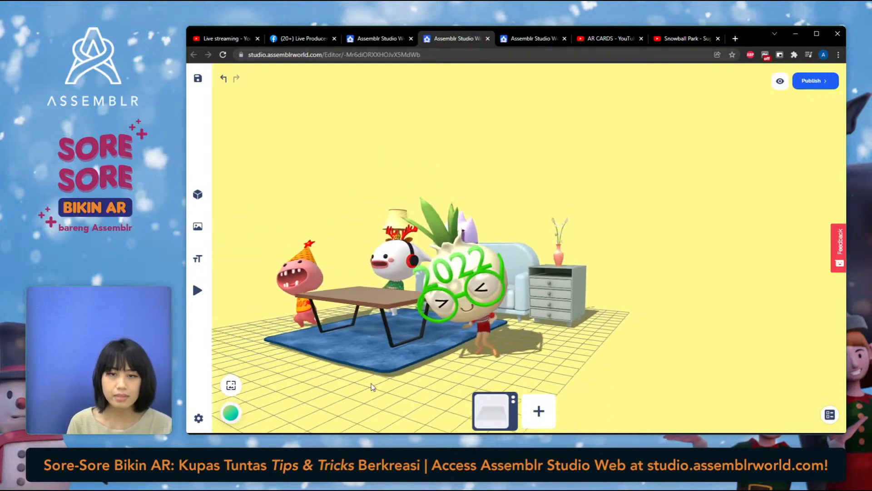
left_click_drag(372, 387, 481, 410)
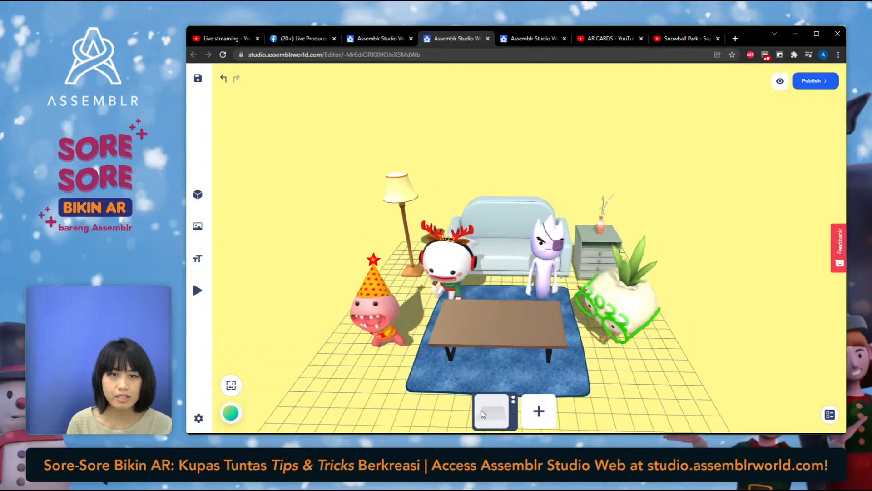
left_click(200, 196)
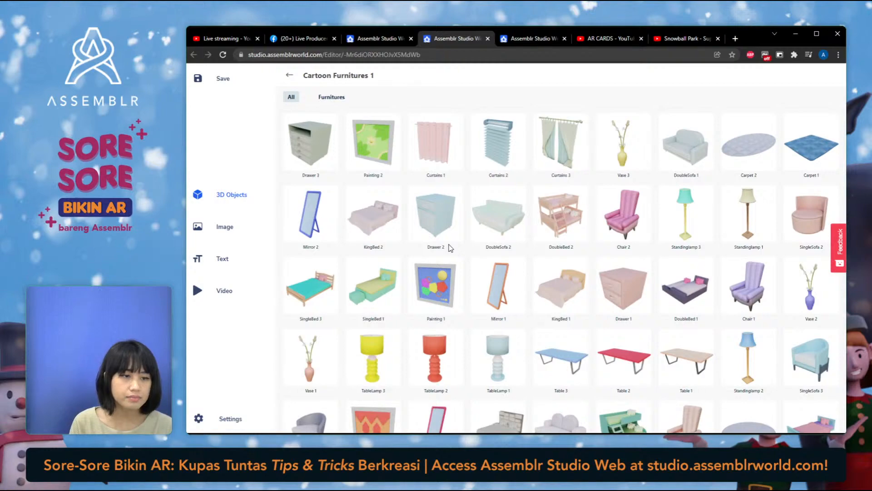
left_click(289, 75)
scroll(276, 234, "down", 5)
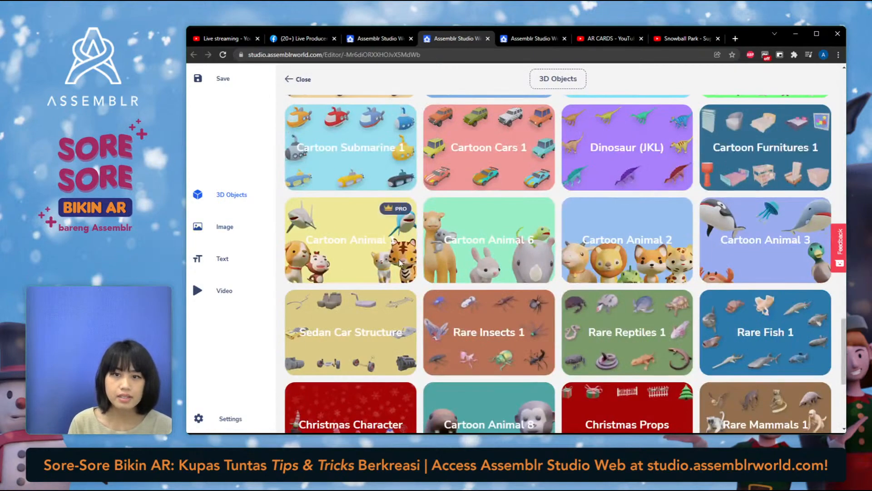
scroll(399, 263, "down", 5)
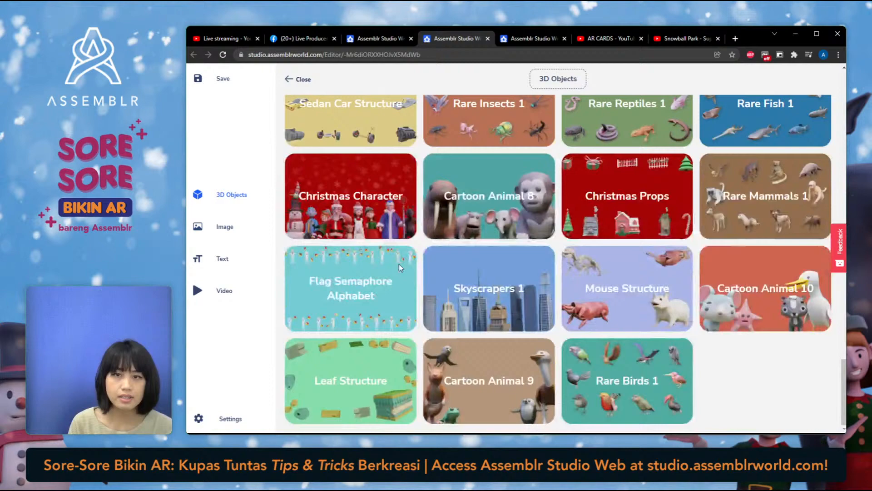
left_click(616, 218)
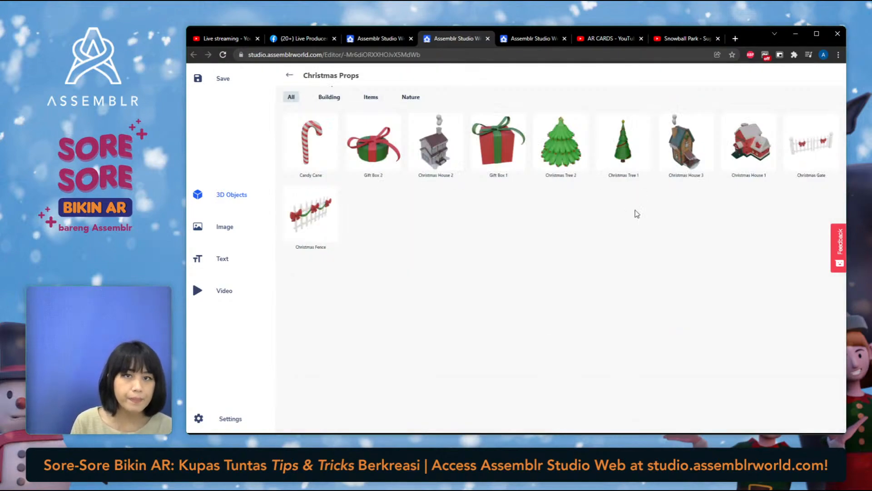
left_click(495, 155)
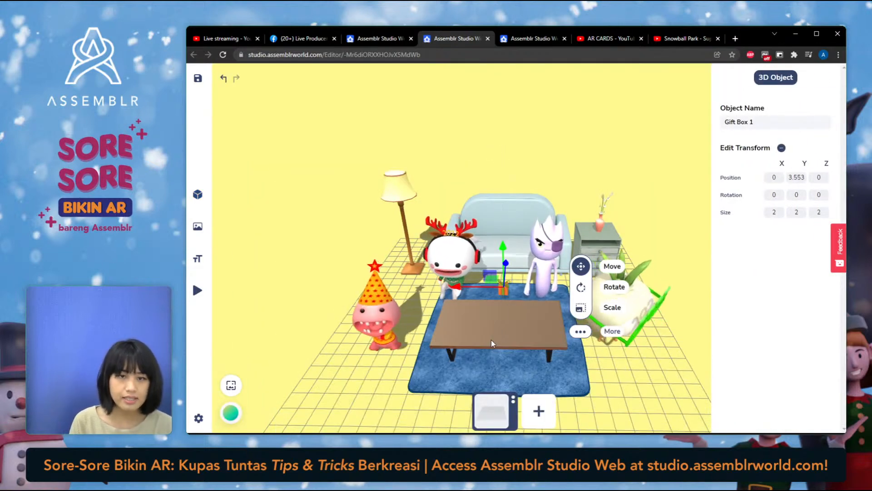
left_click_drag(476, 342, 495, 342)
Scale Gift Box 1 uniformly to a size of about 5.52 and raise it onto the tabletop at about Y 6.37
left_click(552, 311)
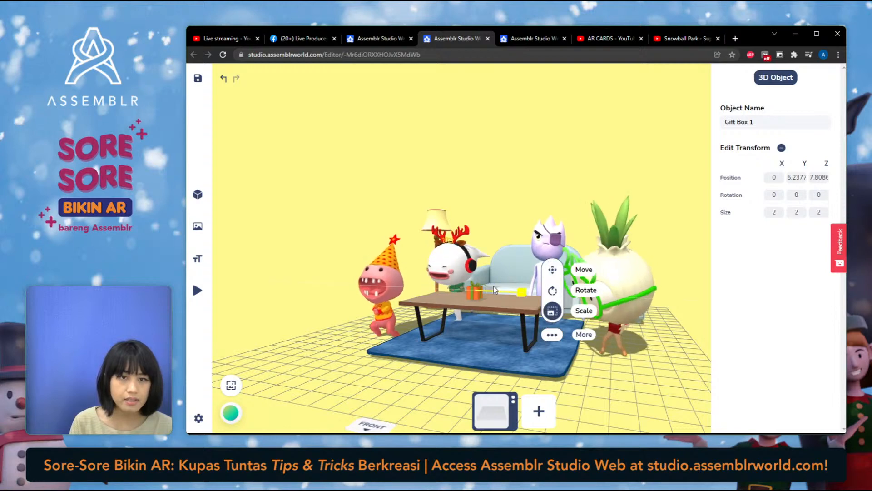
left_click_drag(493, 285, 532, 285)
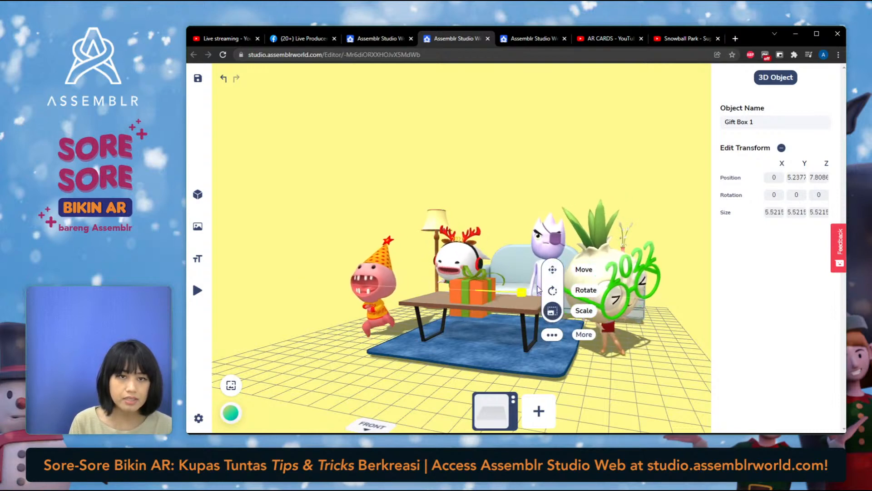
left_click(552, 270)
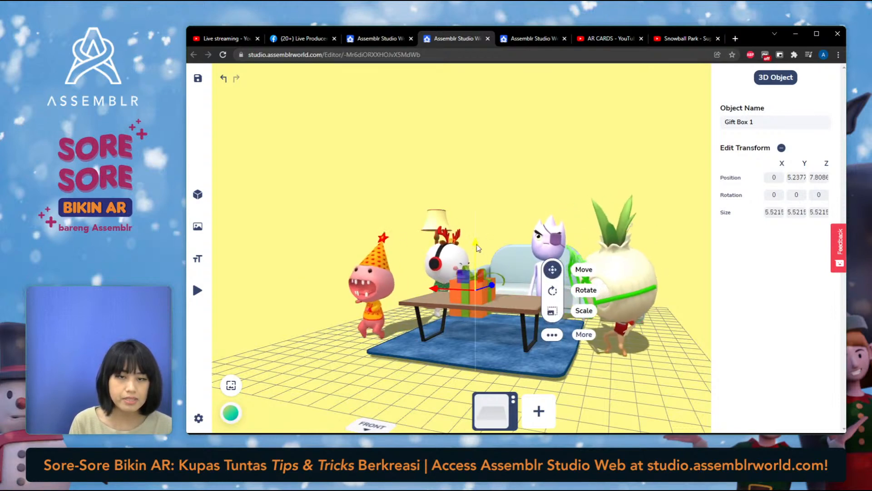
left_click_drag(478, 247, 480, 243)
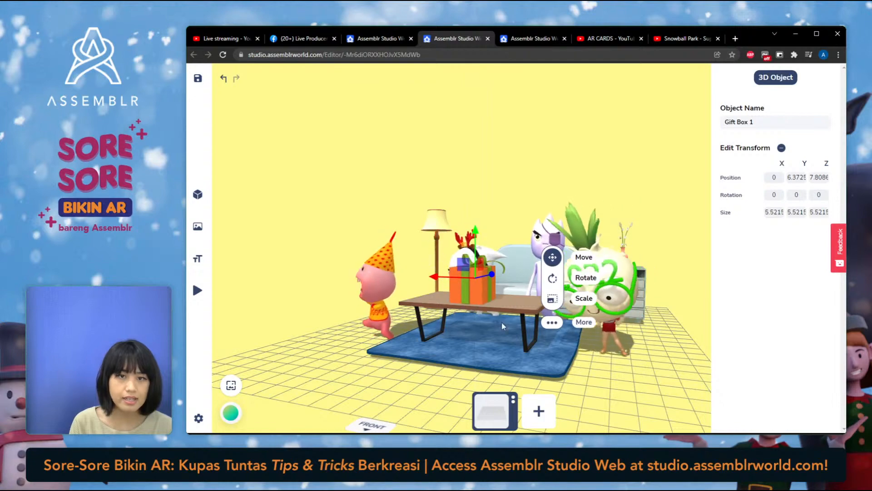
Rotate Gift Box 1 to about -31.72 on Y and move it along the tabletop to about X 2.19, Z 7.17
left_click_drag(502, 325, 448, 366)
left_click(565, 305)
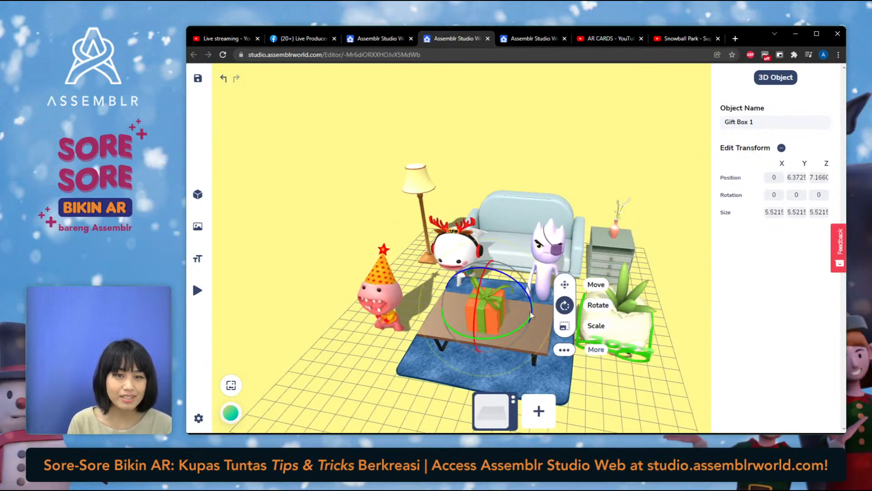
mouse_move(467, 331)
left_mouse_down()
mouse_move(457, 332)
mouse_move(466, 332)
left_mouse_up()
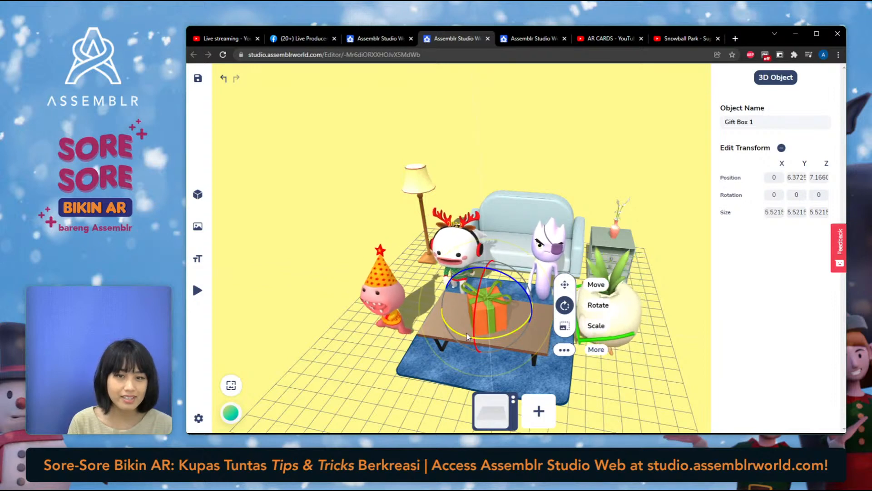
left_click(565, 286)
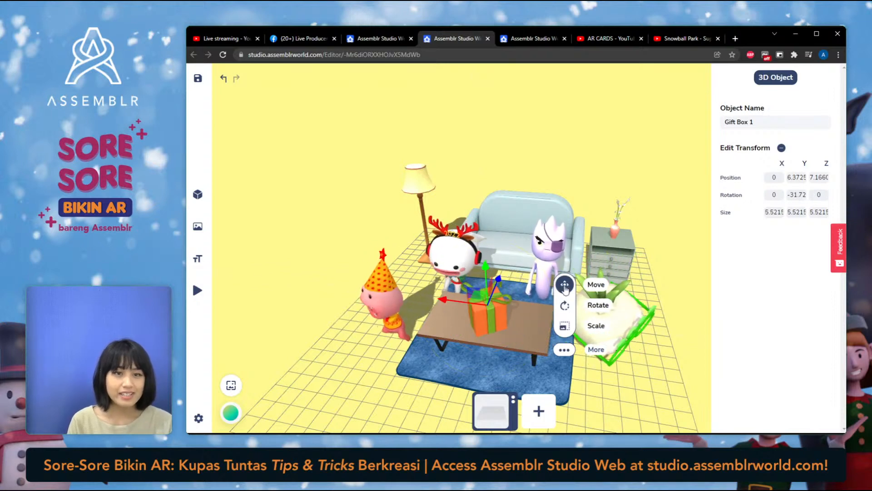
left_click_drag(450, 301, 426, 342)
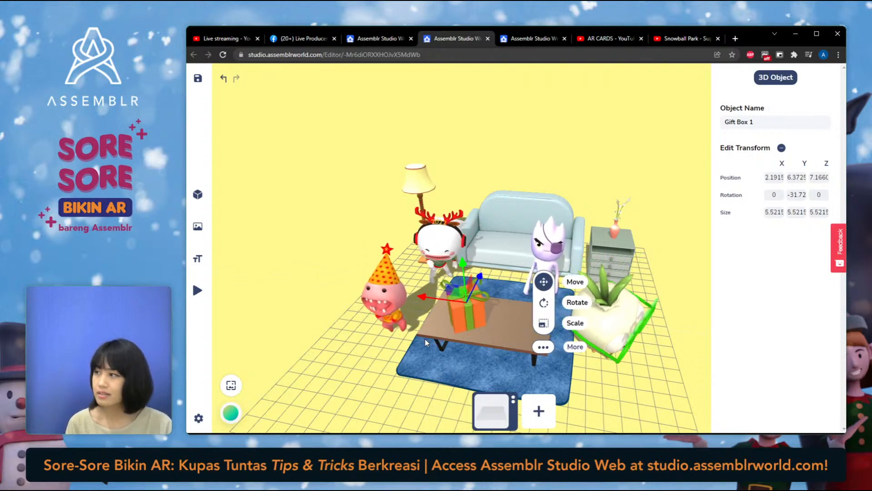
left_click(420, 395)
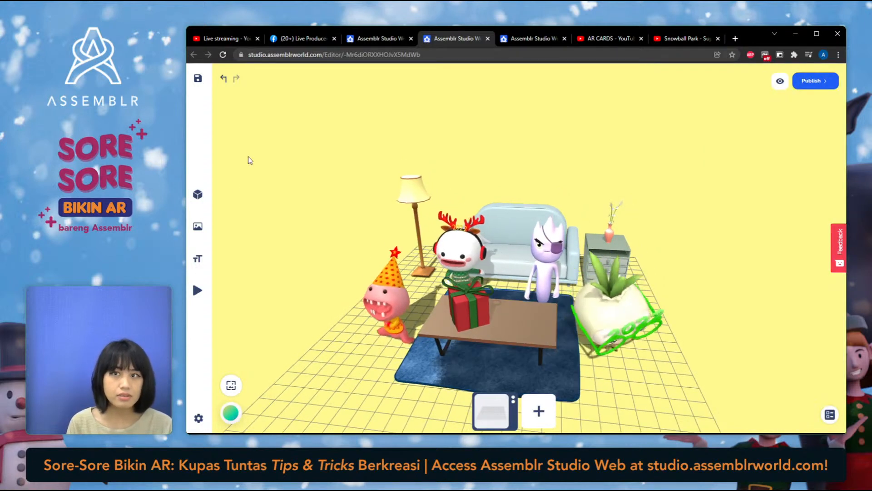
Add Gift Box 2 from the Christmas Props collection and move it to the table at about X -2.05, Z 6.91
left_click(206, 202)
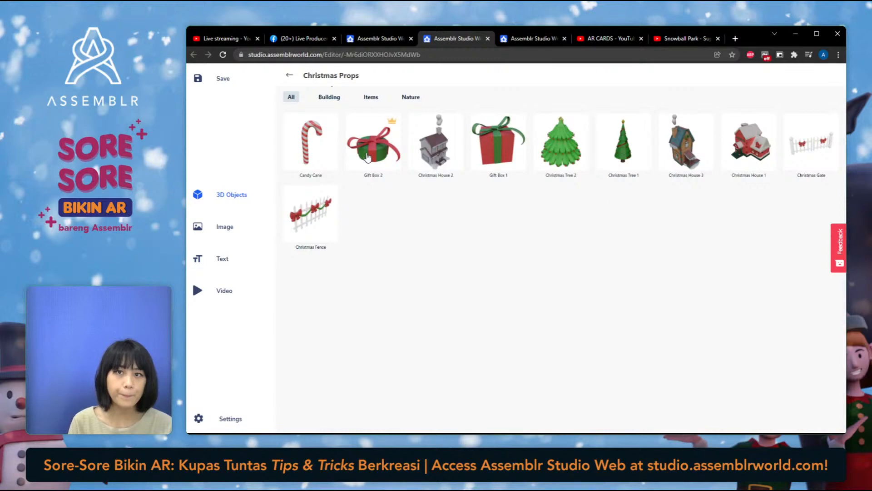
left_click(367, 156)
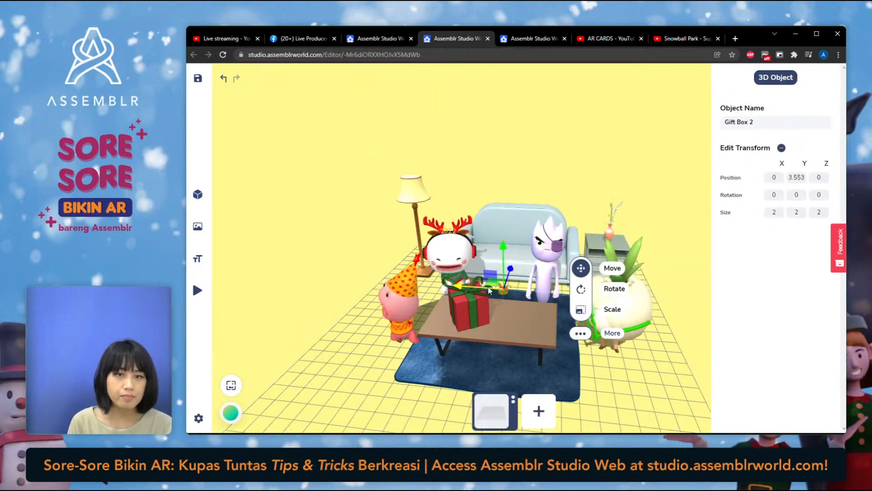
left_click_drag(489, 291, 506, 292)
left_click_drag(547, 313, 516, 308)
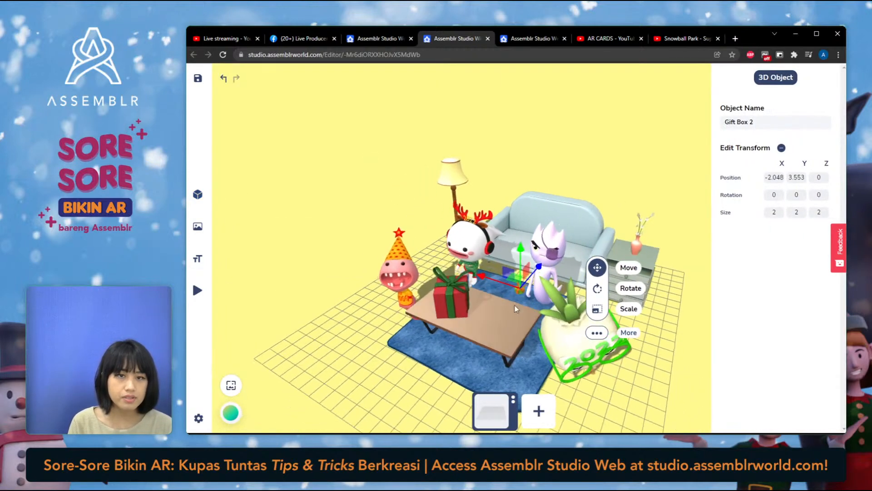
left_click_drag(539, 267, 513, 302)
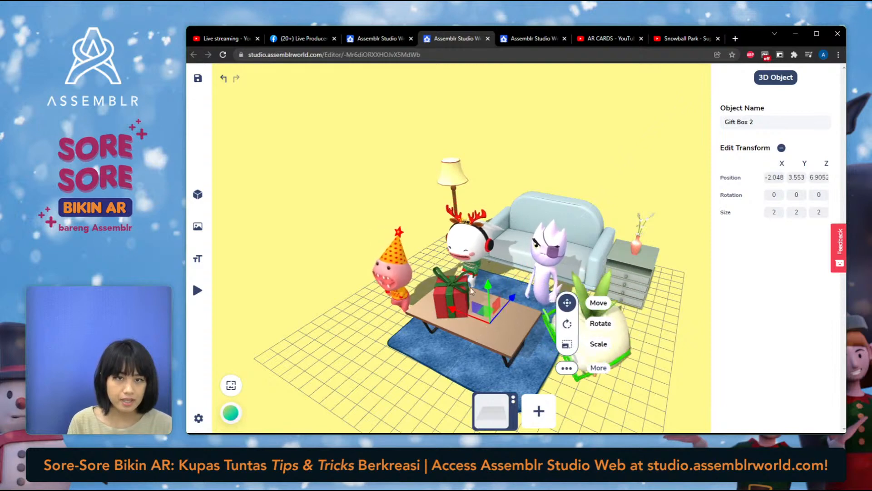
Scale Gift Box 2 uniformly to about 5.54, raise it to about Y 5.50 and settle it beside Gift Box 1
left_click_drag(494, 331, 519, 322)
left_click(567, 335)
left_click(566, 295)
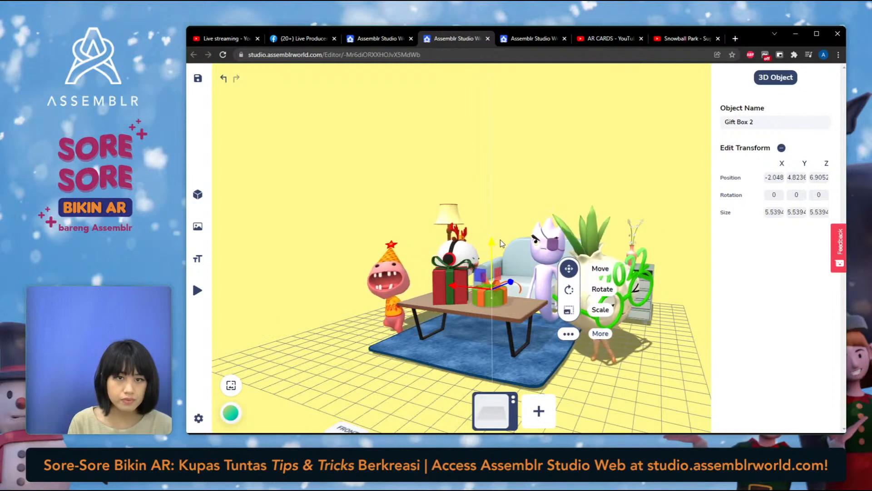
left_click_drag(501, 240, 501, 242)
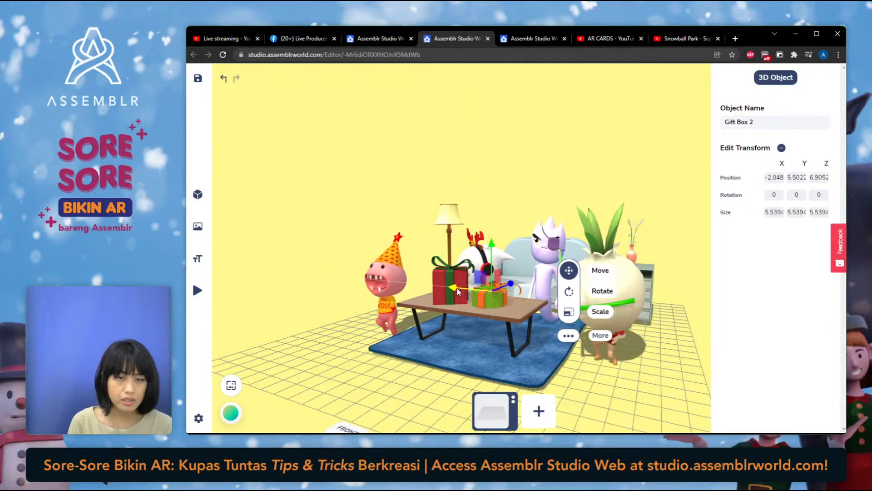
left_click_drag(458, 291, 482, 346)
left_click(600, 177)
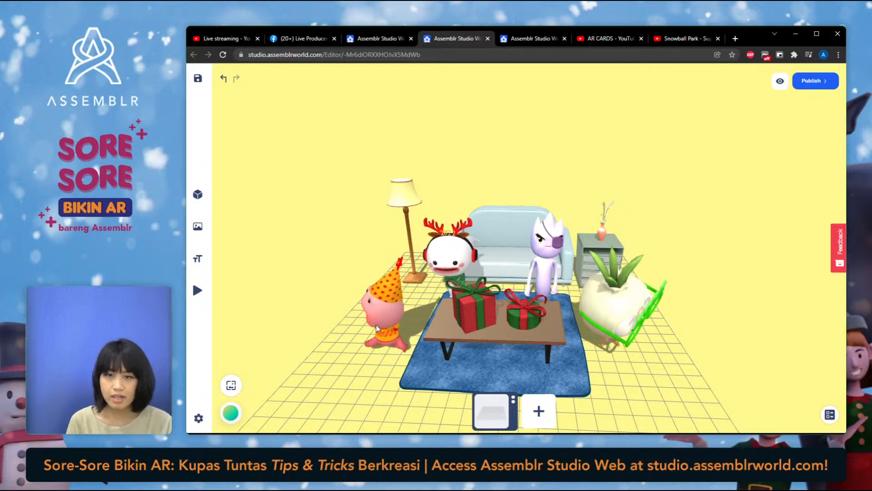
Rotate Pringgo2022 and Gory2022 around their vertical axes so both characters face in toward the table
left_click(402, 315)
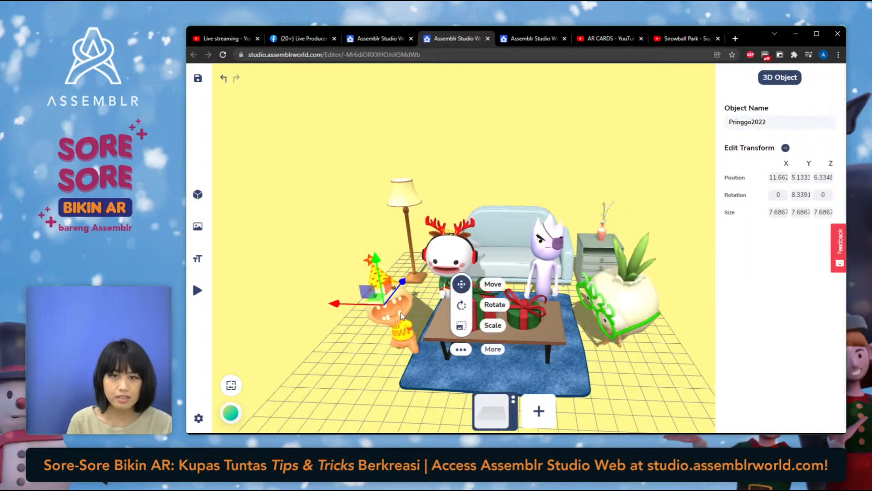
key("e")
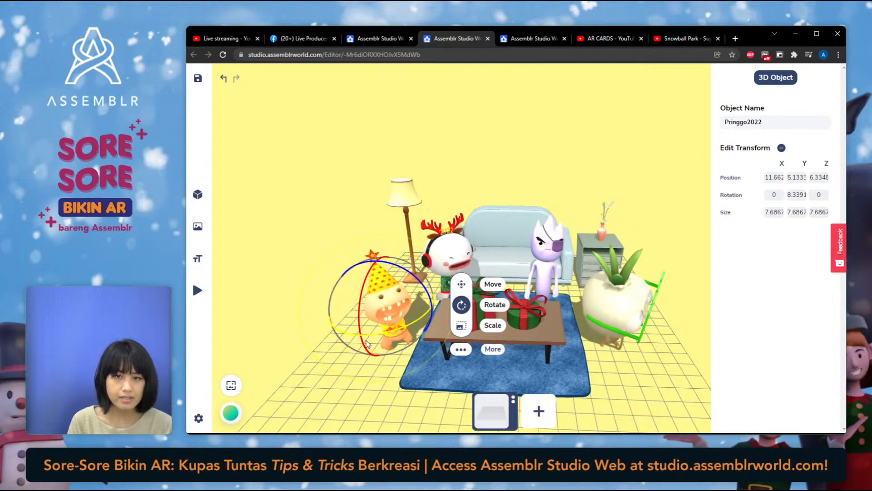
left_click(626, 320)
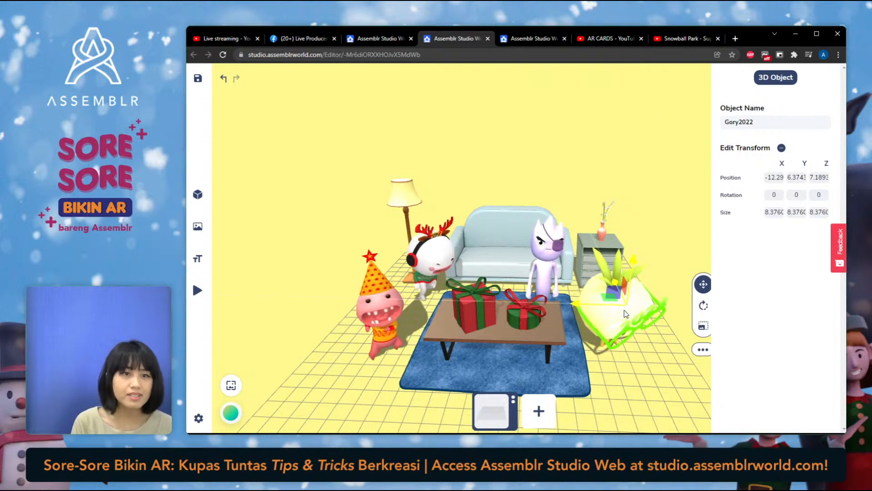
key("e")
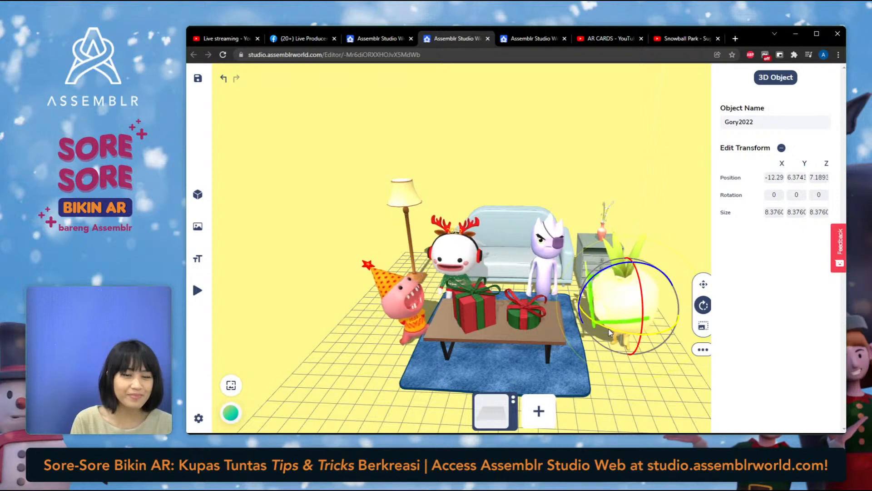
left_click(388, 198)
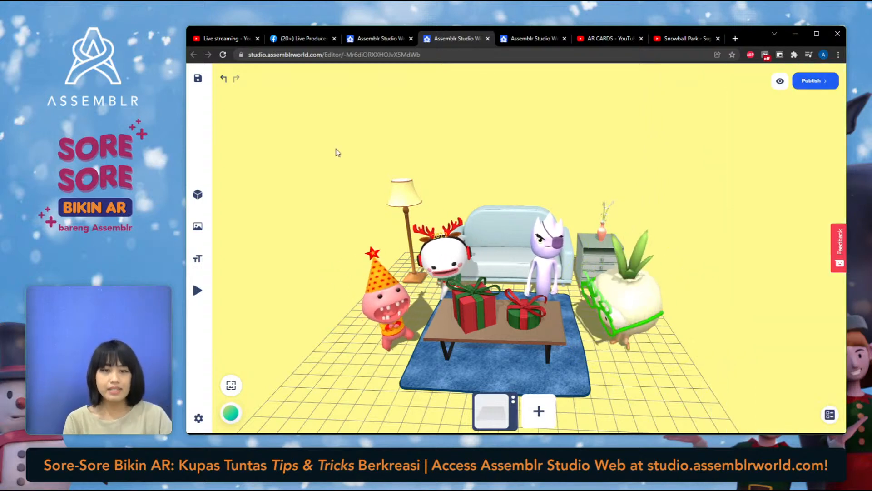
Add the Happy New Year 2022 image to the scene and raise it to about Y 18.76
left_click_drag(607, 181, 618, 170)
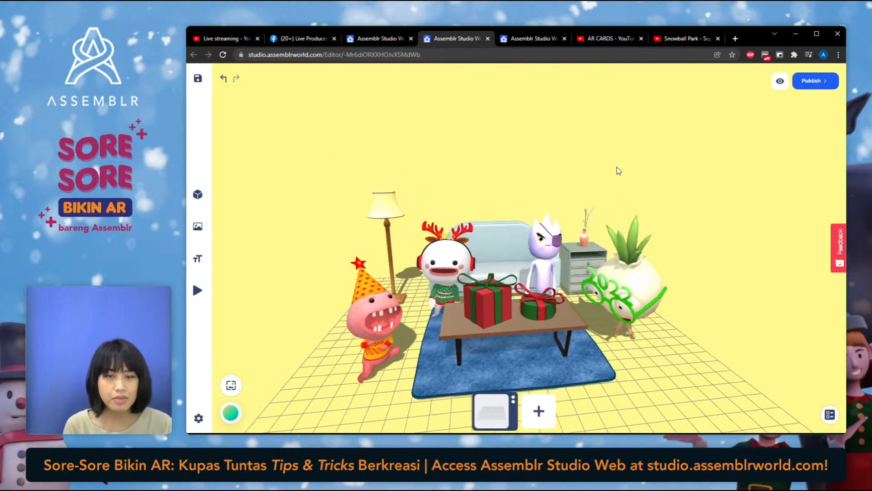
mouse_move(210, 209)
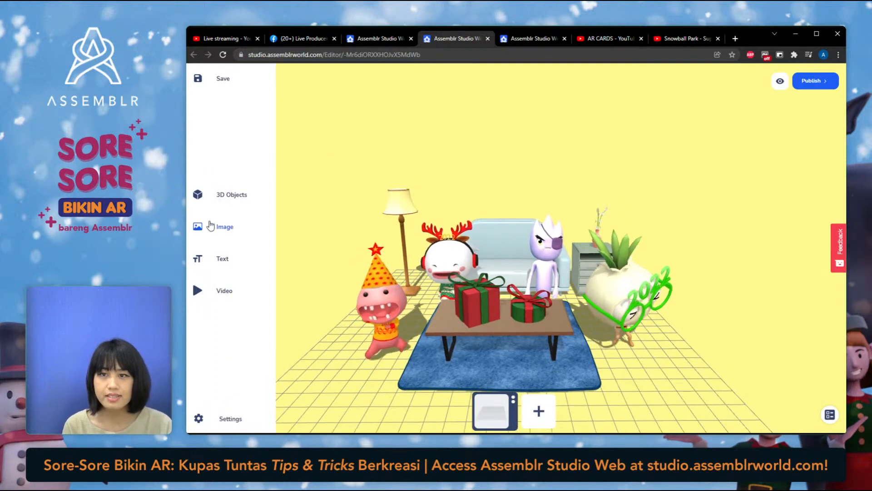
left_click(208, 230)
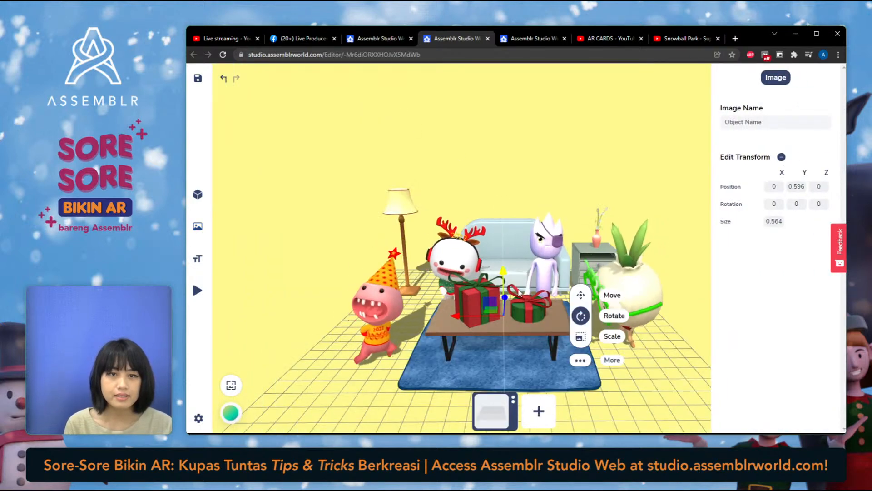
left_click_drag(507, 248, 516, 134)
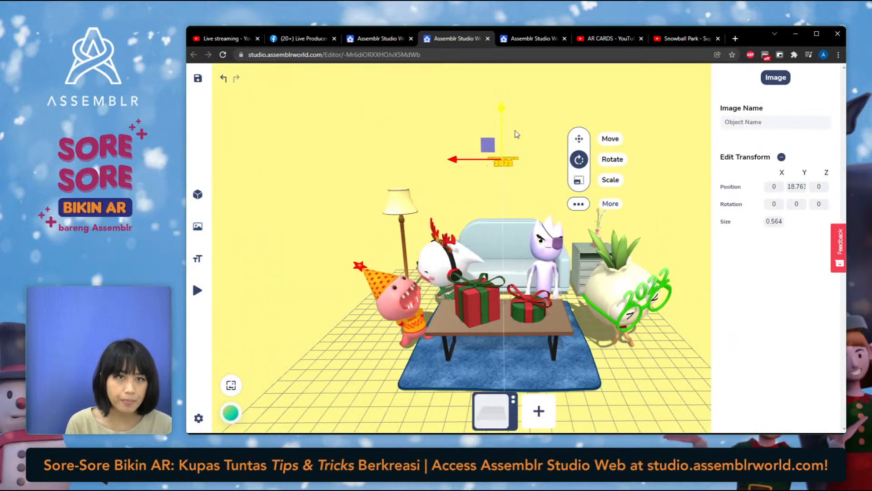
Scale the Happy New Year 2022 image to about 3.43 and move it back behind the sofa
left_click(579, 180)
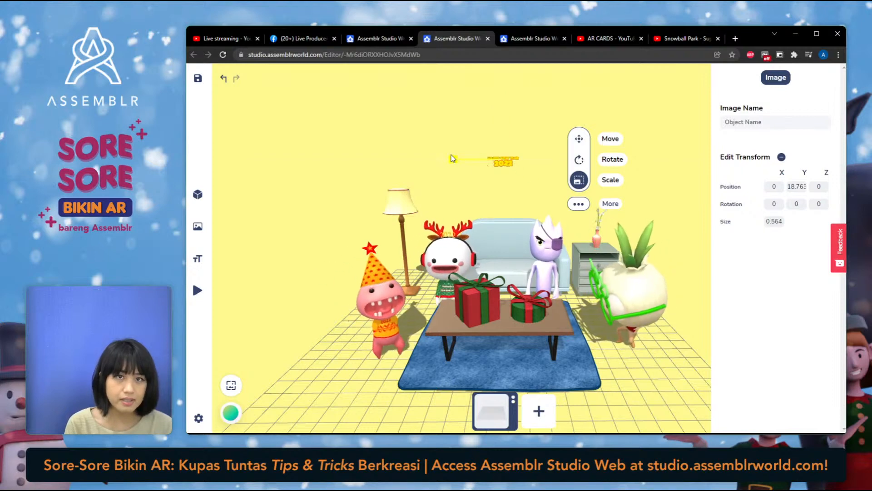
left_click_drag(410, 160, 537, 350)
left_click(362, 171)
left_click(527, 164)
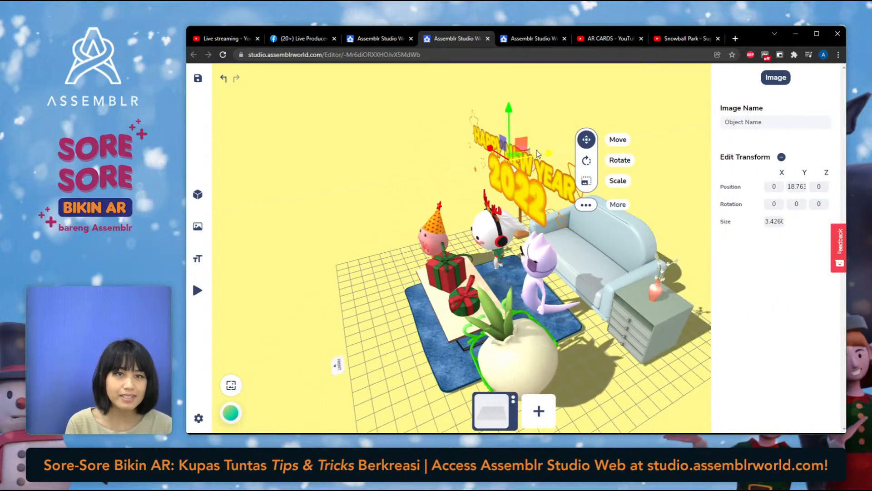
left_click_drag(626, 139, 735, 314)
left_click(672, 226)
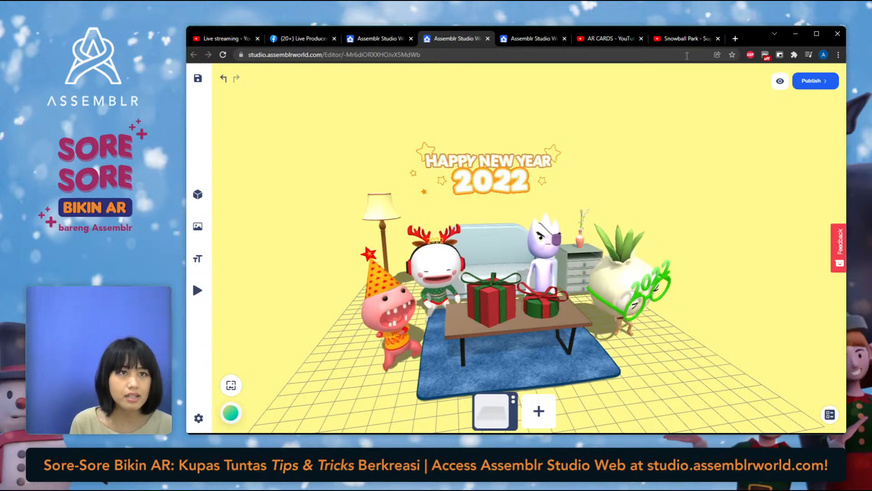
Copy the link of the YouTube video Snowball Park - Super Mario 3D World and return to the Assemblr Studio project
left_click(678, 41)
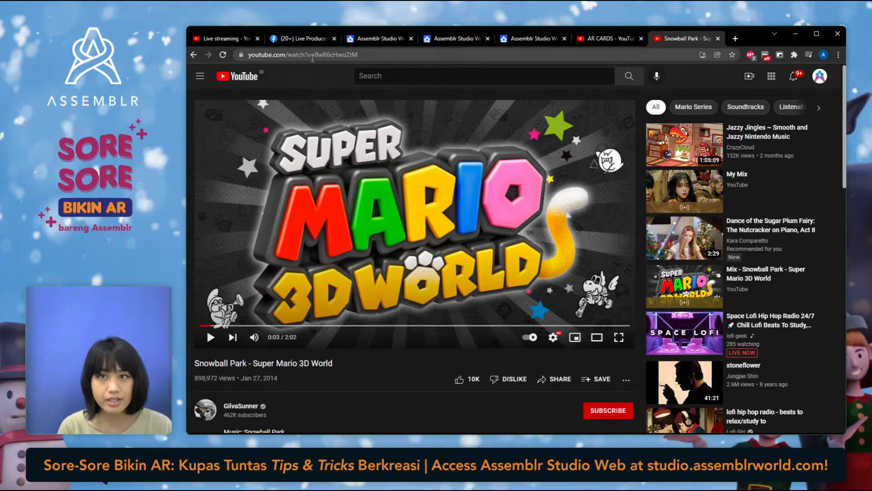
left_click(305, 58)
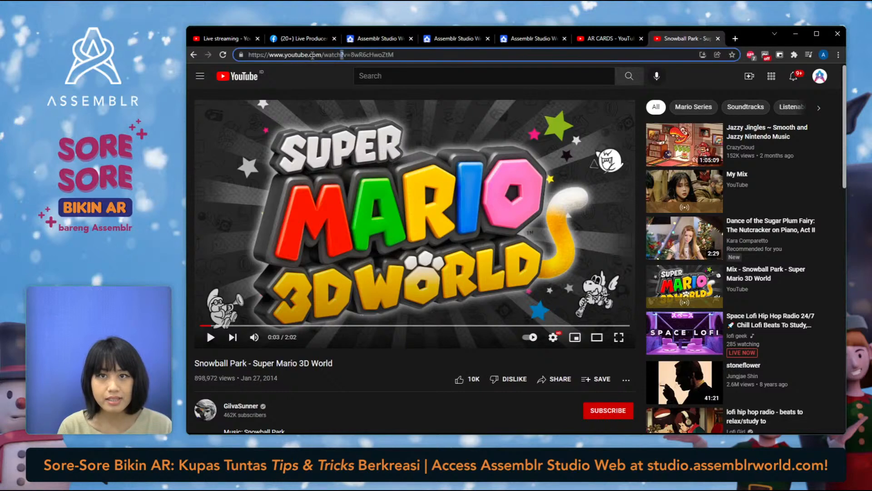
left_click(312, 55)
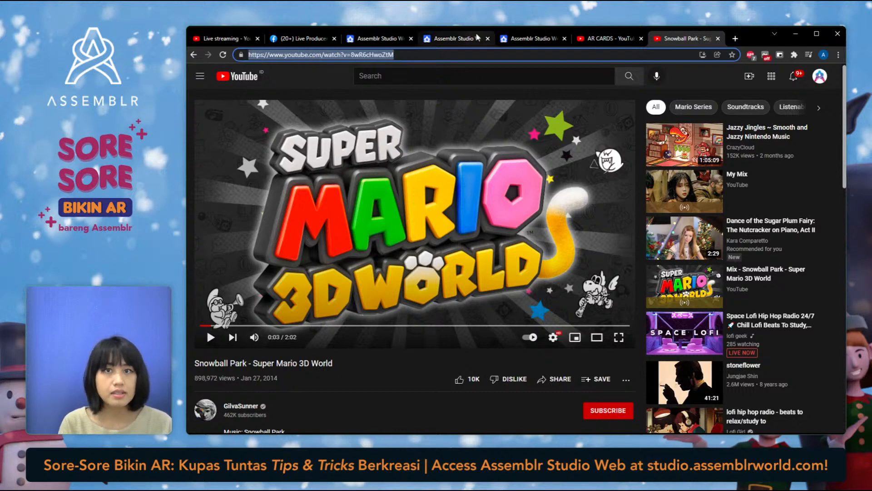
left_click(399, 39)
left_click(435, 39)
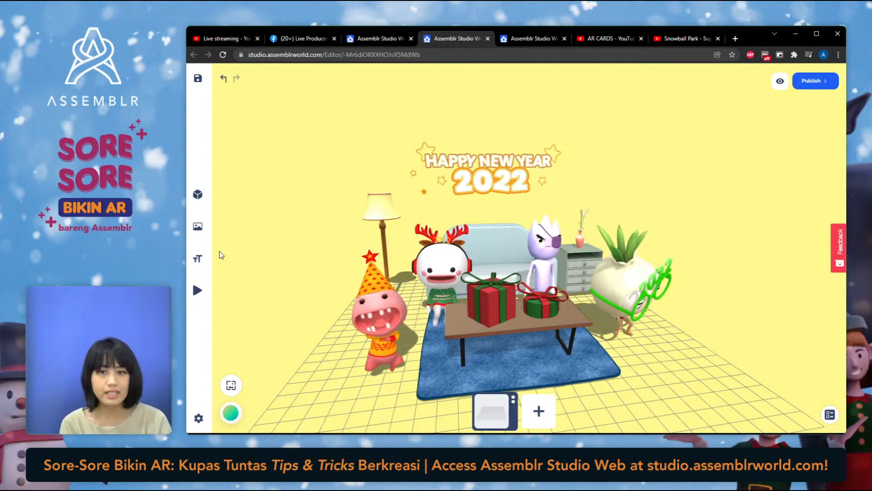
Place a video in the scene from the copied YouTube link, with Auto Play and Looping on and Green screen video off
mouse_move(198, 233)
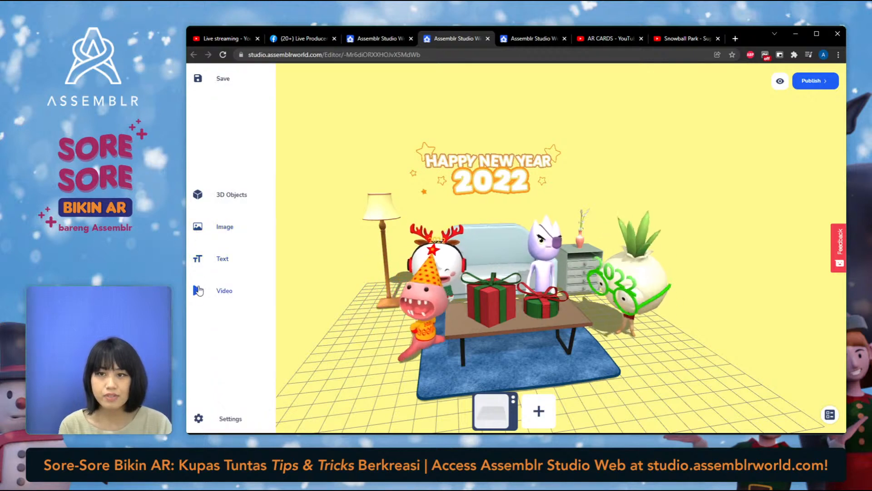
left_click(198, 291)
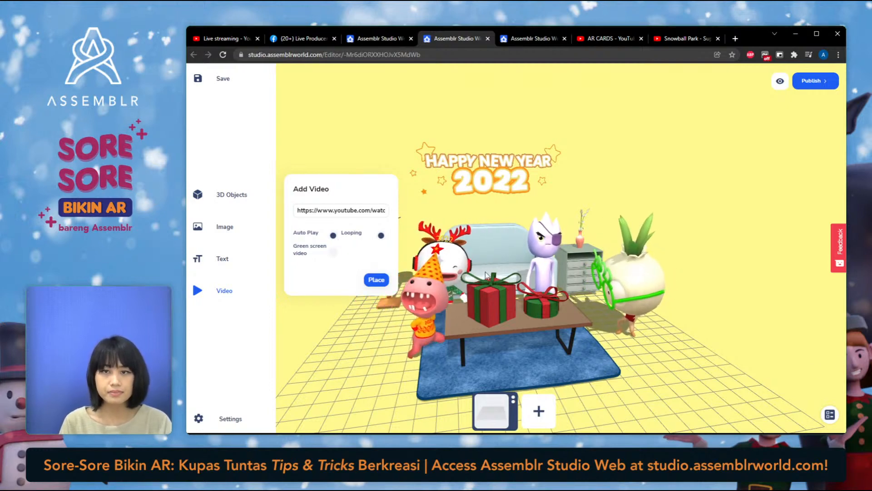
left_click(431, 276)
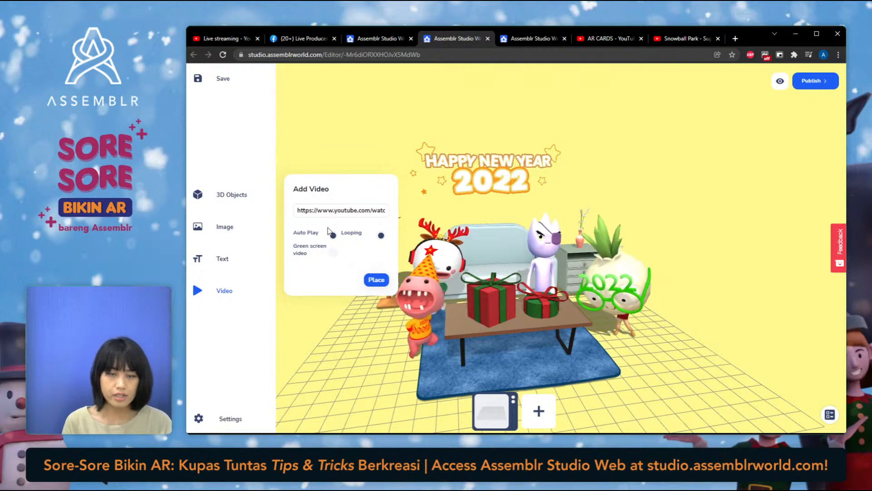
left_click(383, 282)
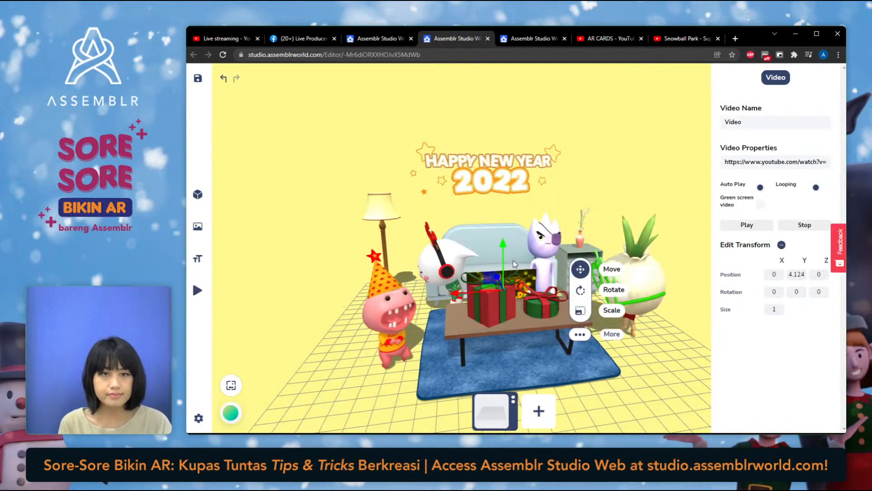
Raise the placed video above the table to about Y 10.75
left_click_drag(503, 251, 508, 193)
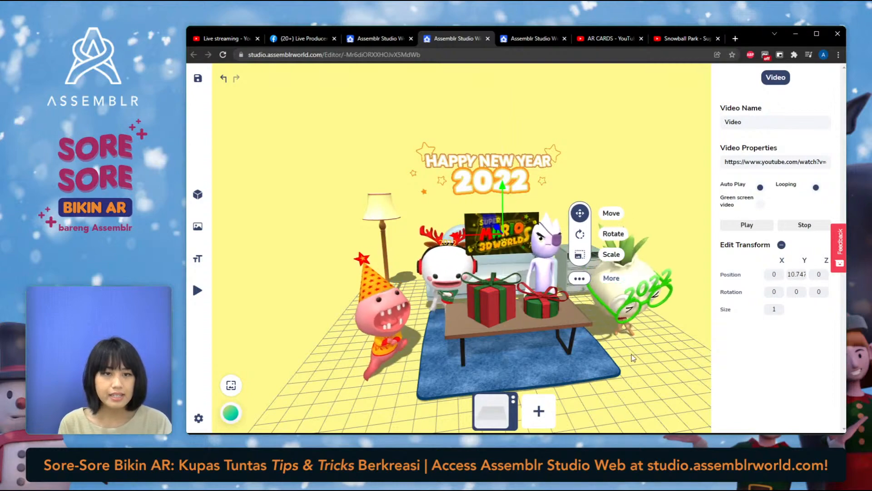
left_click_drag(632, 354, 613, 337)
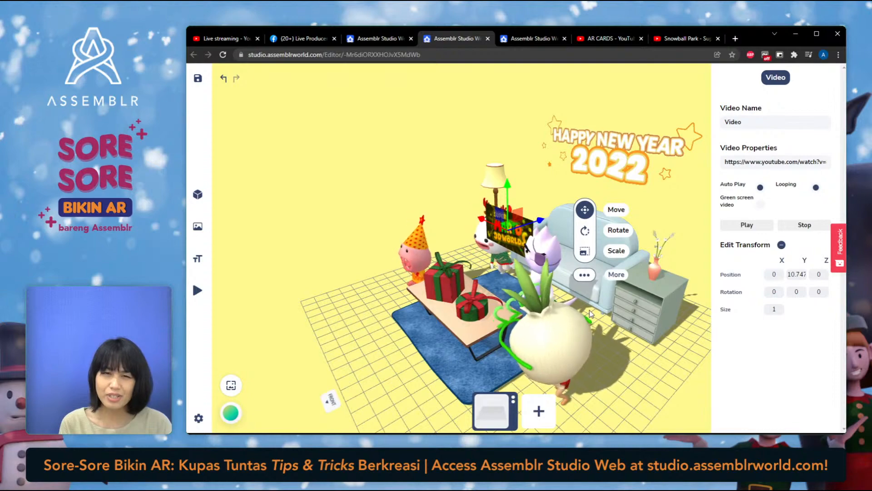
left_click_drag(408, 347, 437, 349)
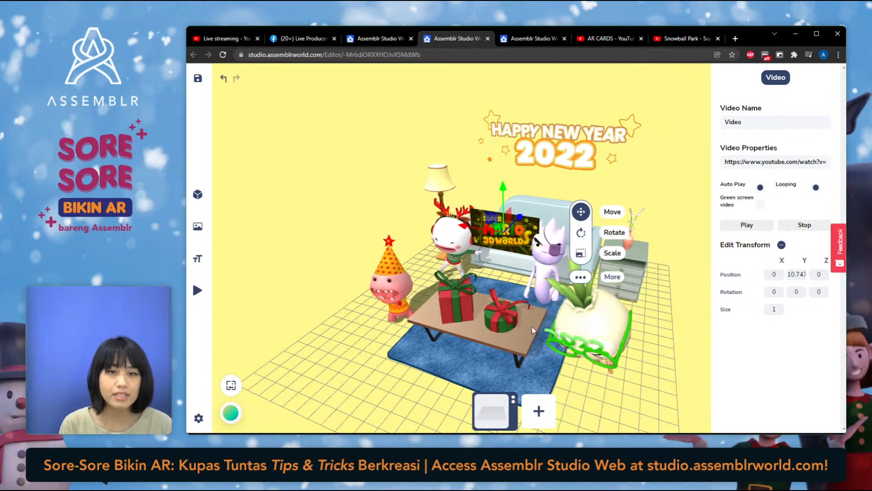
Set the size of the placed YouTube video to 0
right_click_drag(673, 345, 634, 357)
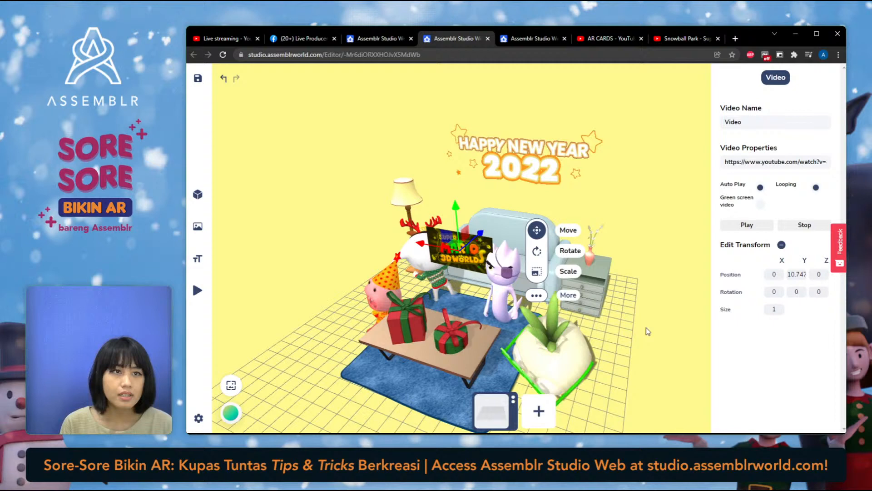
left_click_drag(645, 328, 629, 336)
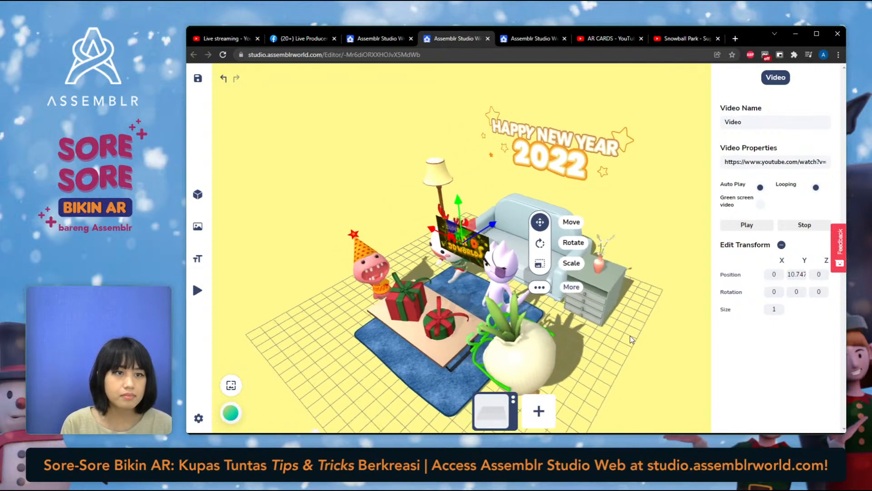
left_click(572, 263)
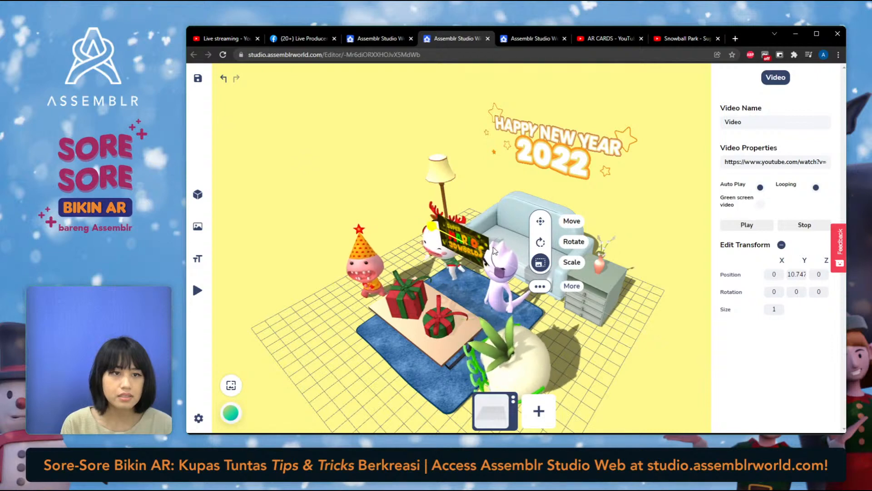
double_click(775, 308)
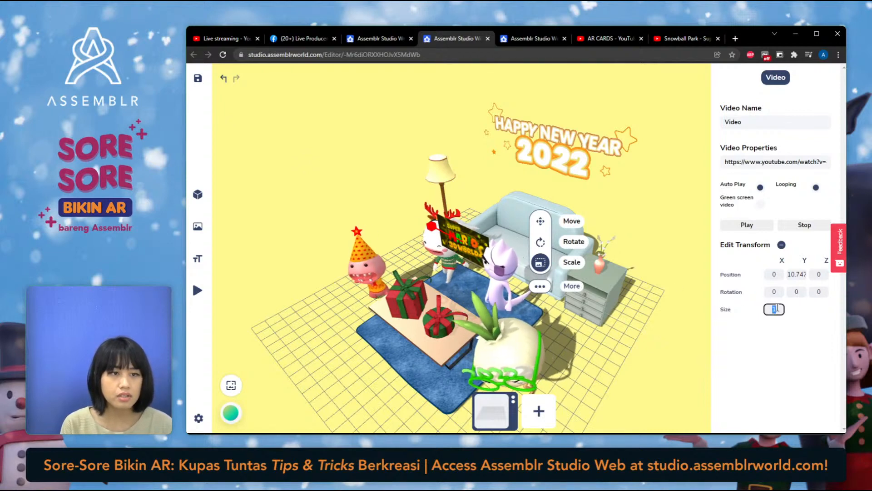
type("0")
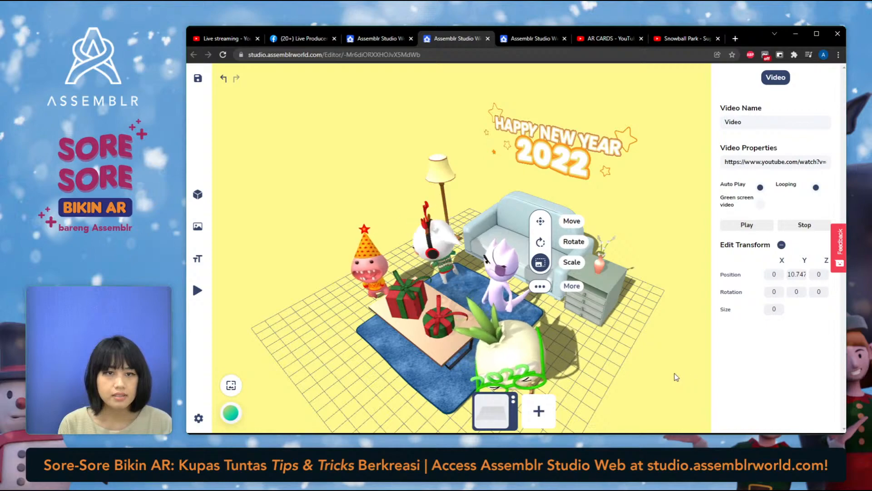
left_click(630, 379)
left_click_drag(629, 379, 695, 392)
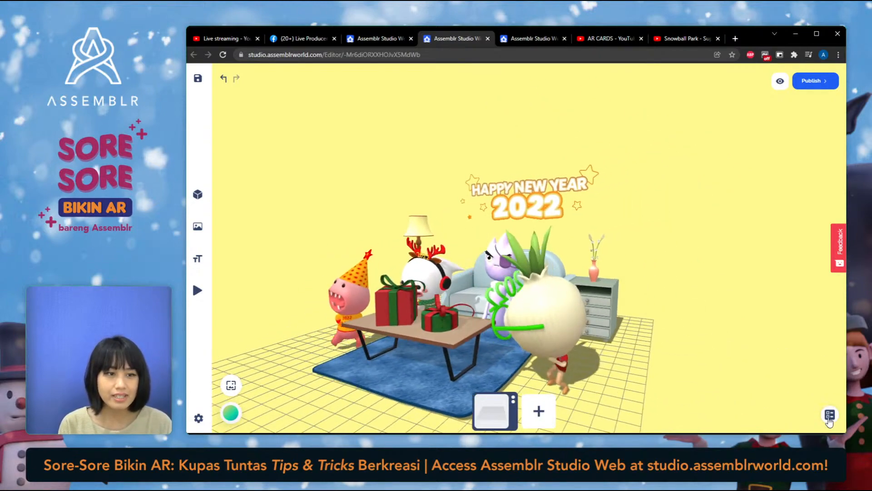
Find the YouTube video in the scene's object list, select it to show its properties and deselect it
left_click(830, 416)
scroll(768, 318, "down", 3)
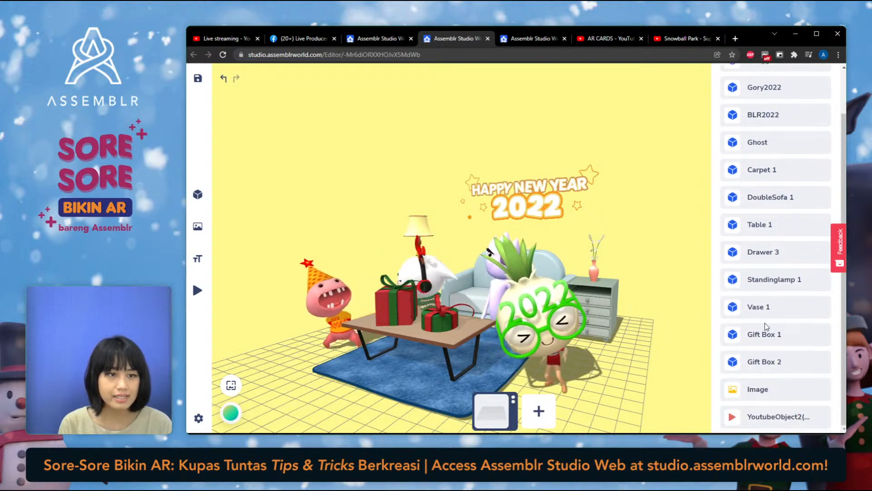
left_click(760, 416)
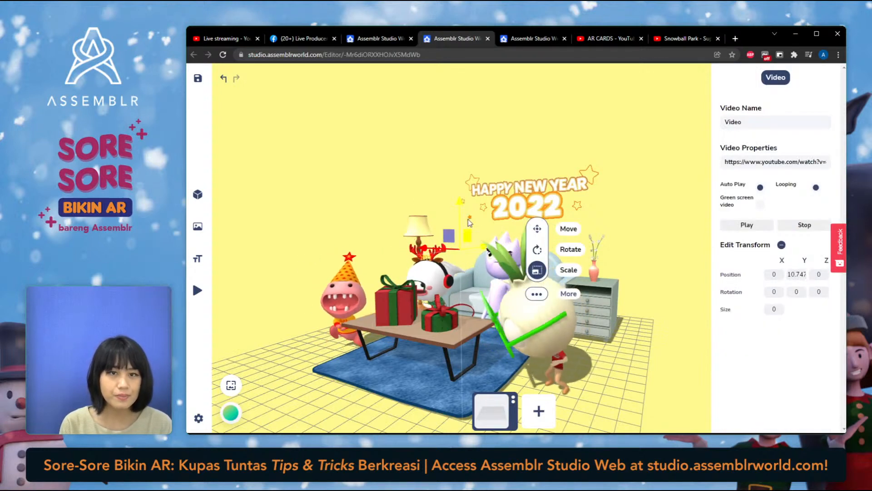
left_click(645, 145)
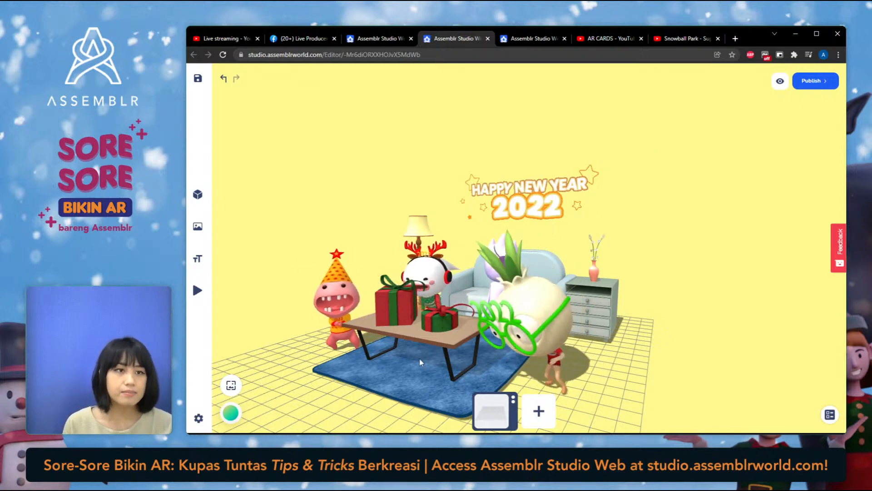
Upload the yellow Happy New Year 2022 graphic with the three characters as the project's custom AR marker
left_click(232, 383)
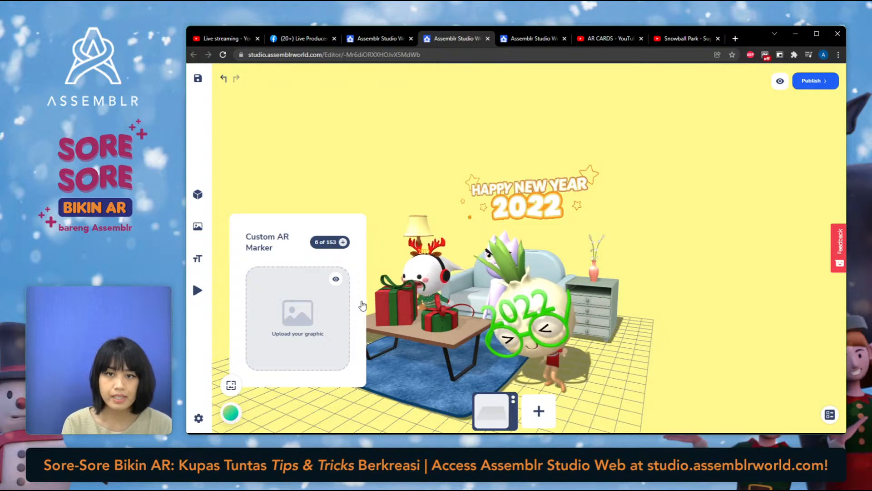
left_click(231, 383)
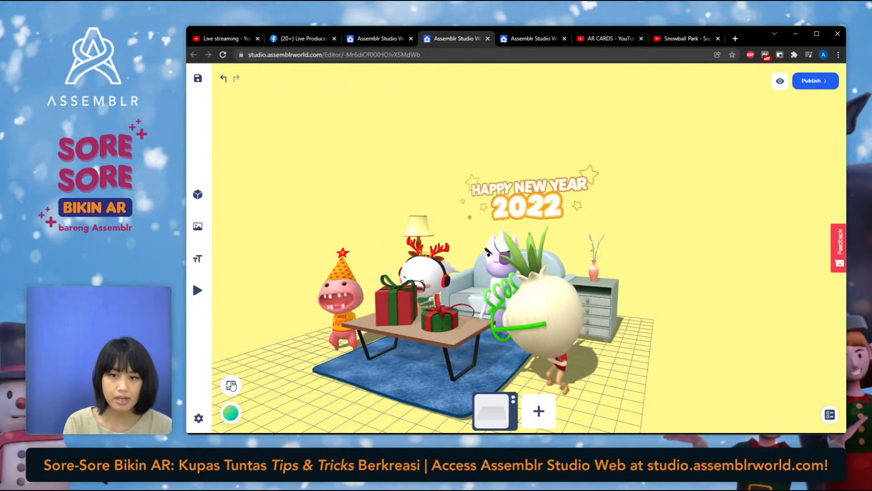
left_click(231, 385)
left_click(295, 323)
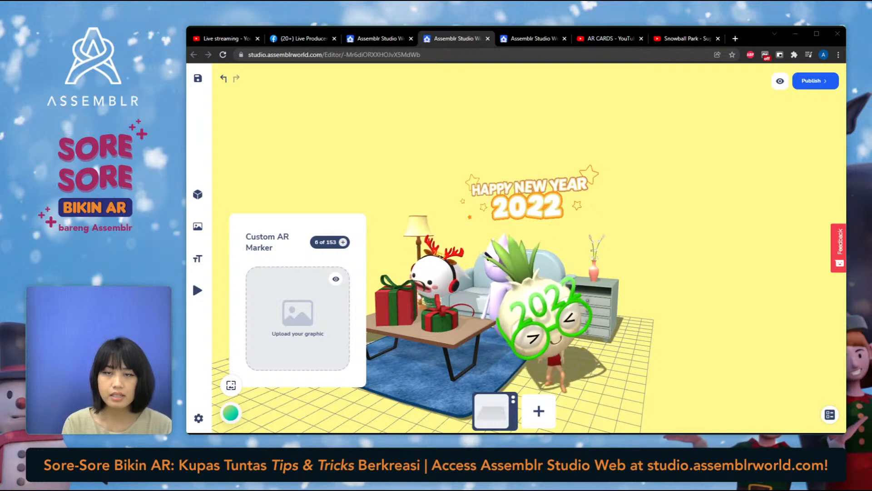
left_click(539, 261)
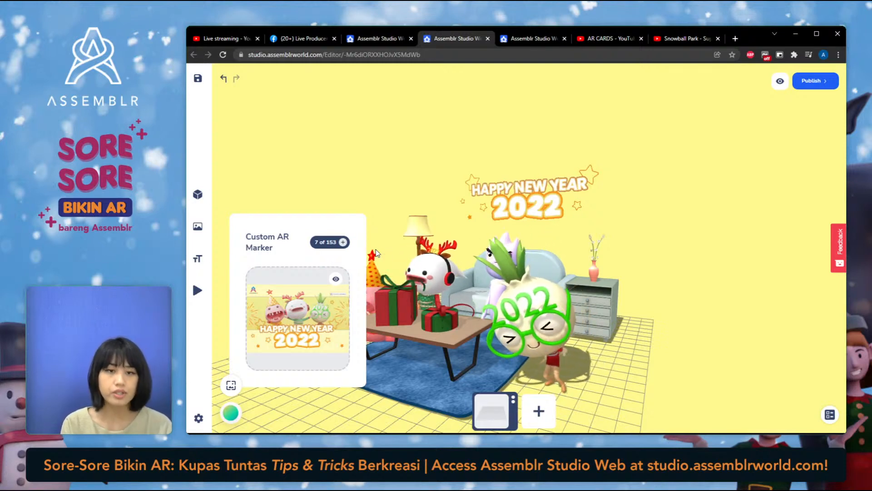
left_click(710, 241)
left_click(232, 385)
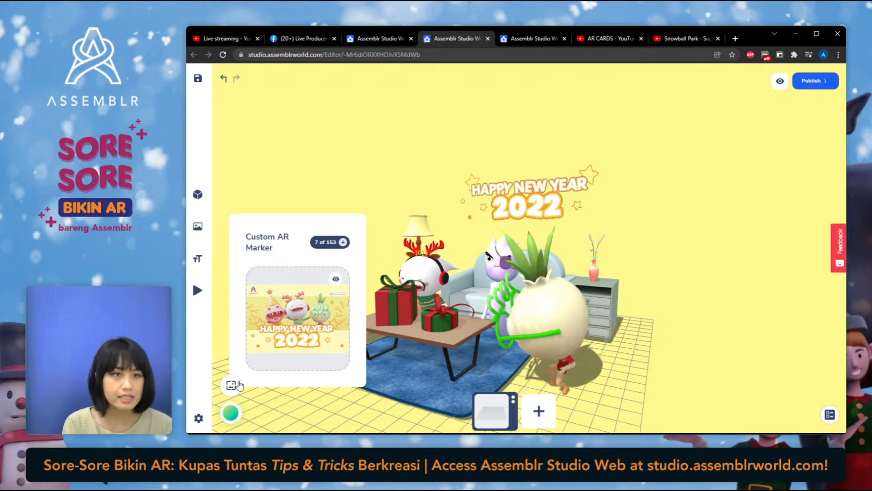
left_click(233, 386)
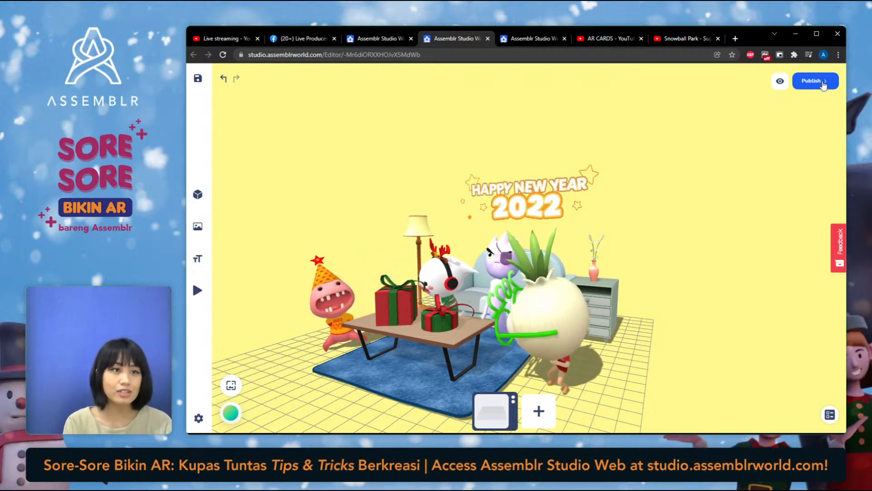
Start publishing with the project name Happy New Year 2022 and the description AR Postcard
left_click(817, 87)
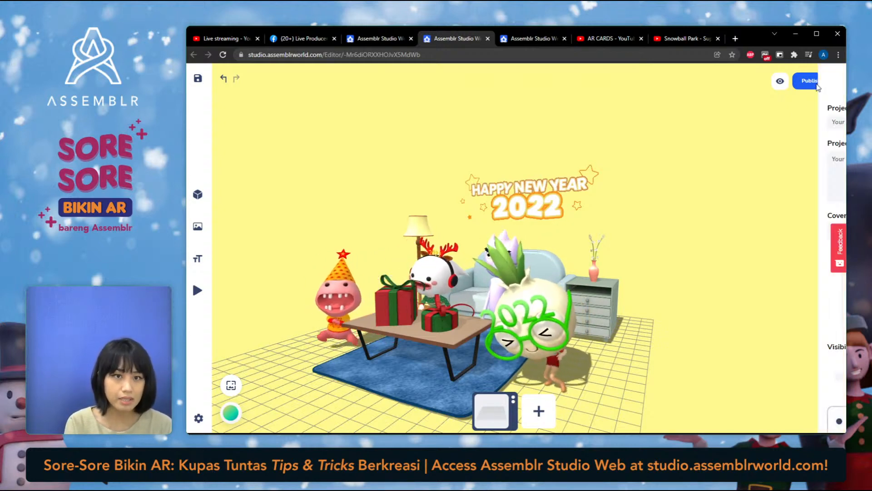
left_click(779, 119)
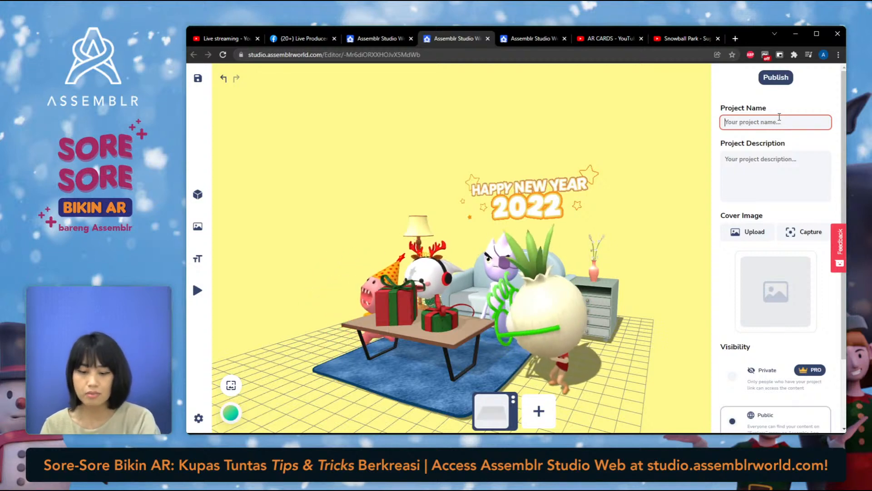
type("Happy New Year 2022")
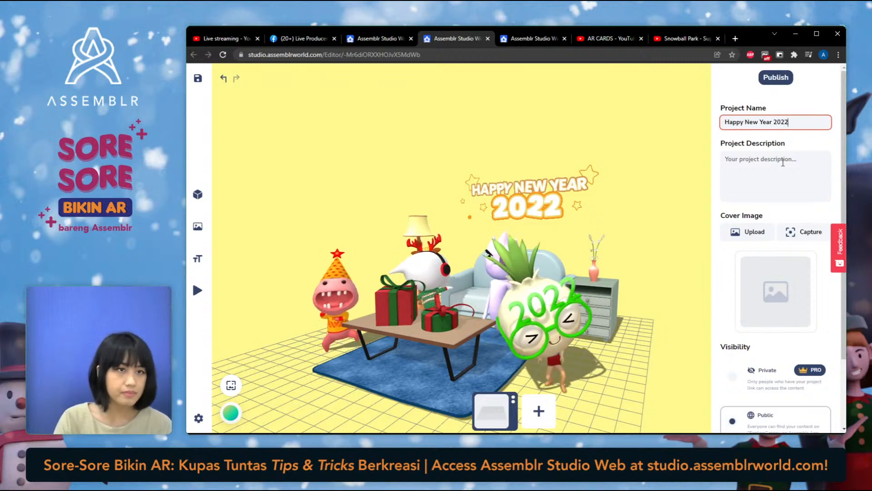
left_click(783, 162)
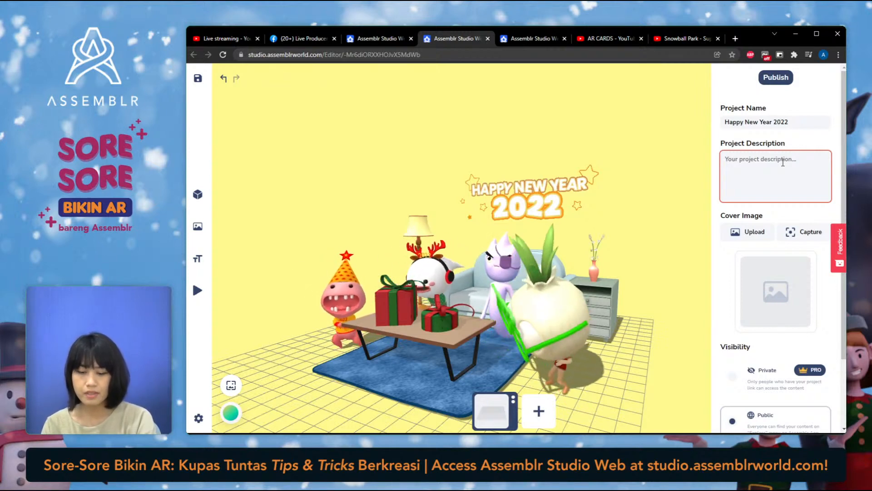
type("AR Postcard")
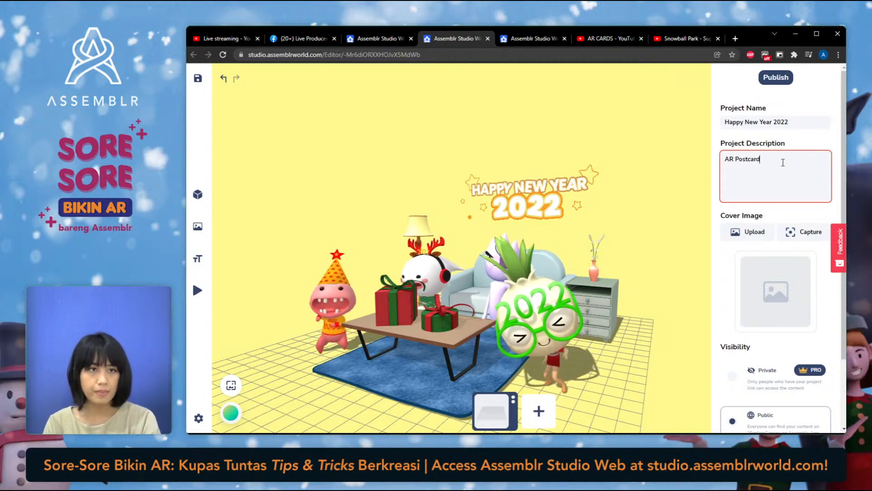
left_click(783, 213)
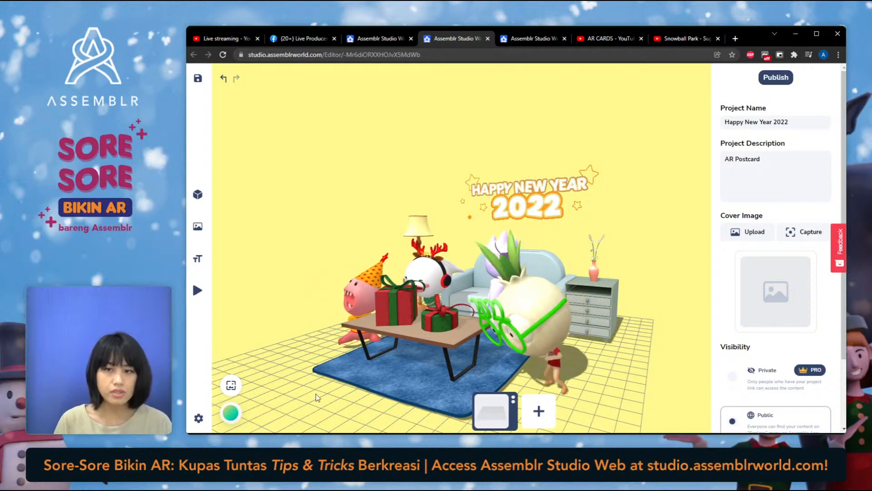
Hide the grid and capture a front view of the whole scene as the project's cover image
left_click(198, 420)
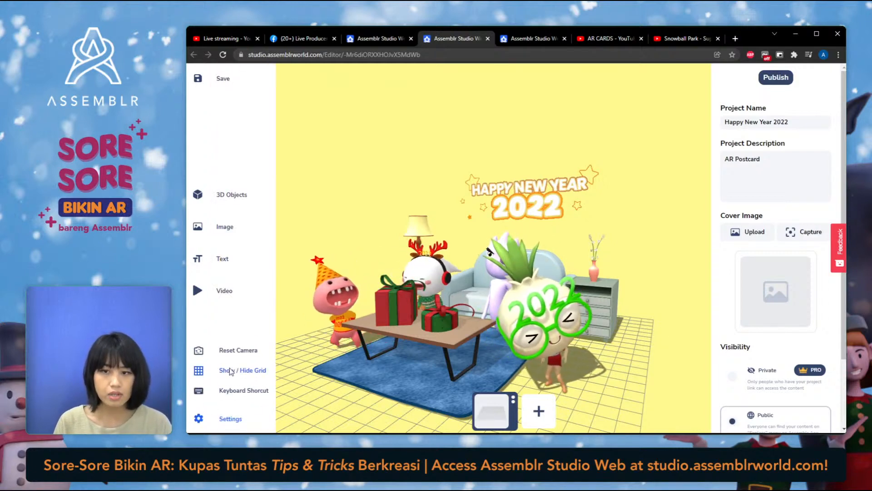
left_click(231, 370)
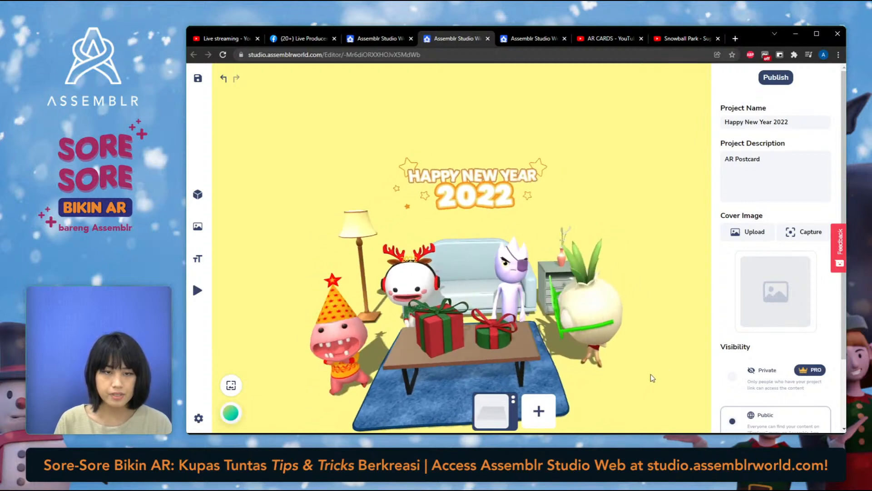
scroll(648, 379, "down", 5)
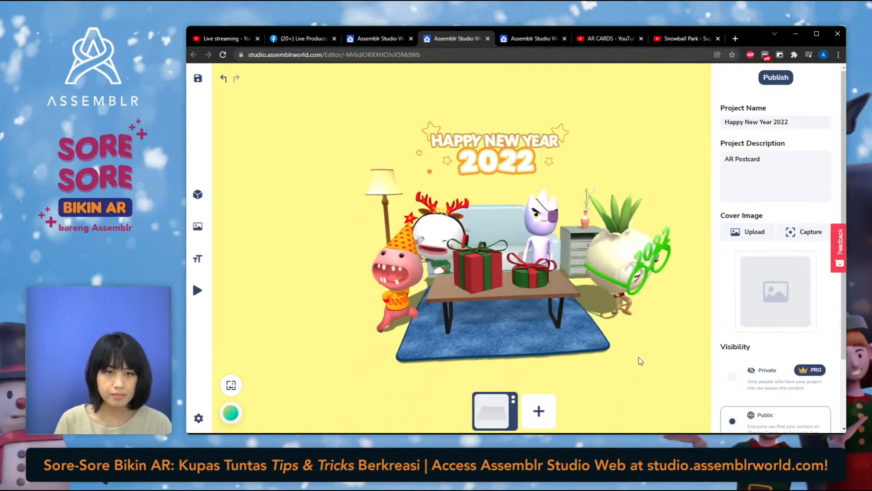
scroll(640, 361, "up", 5)
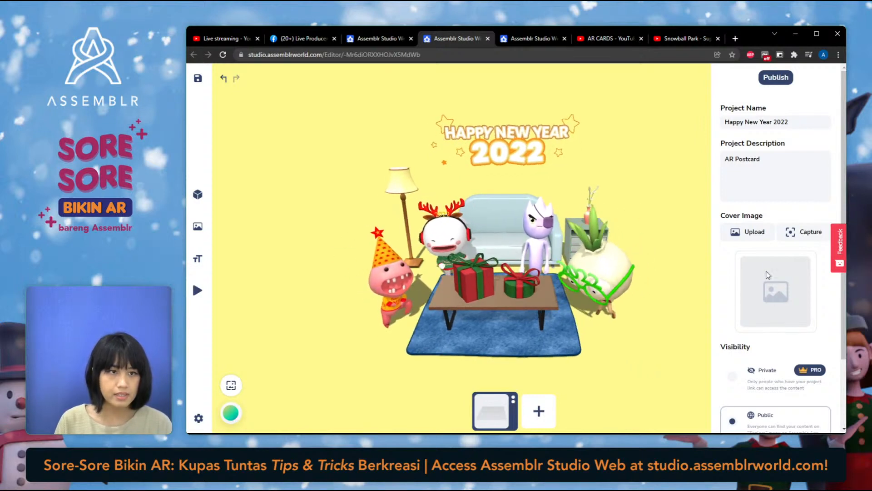
left_click(790, 238)
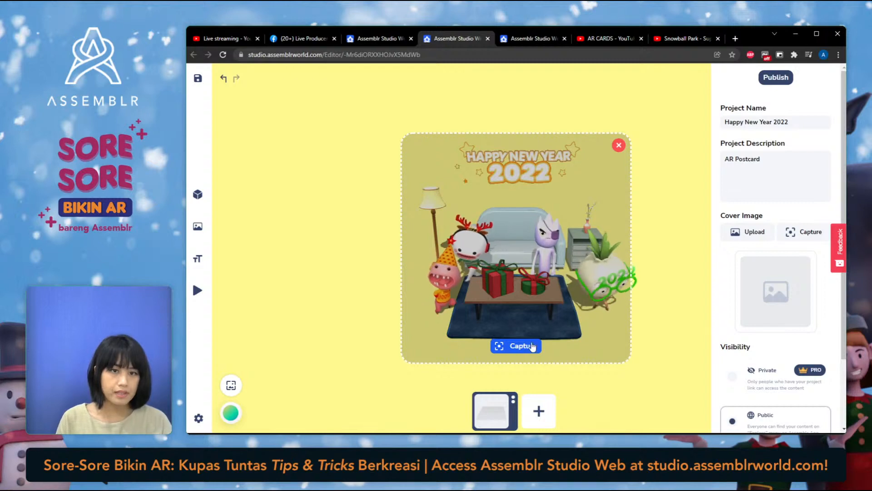
left_click(532, 346)
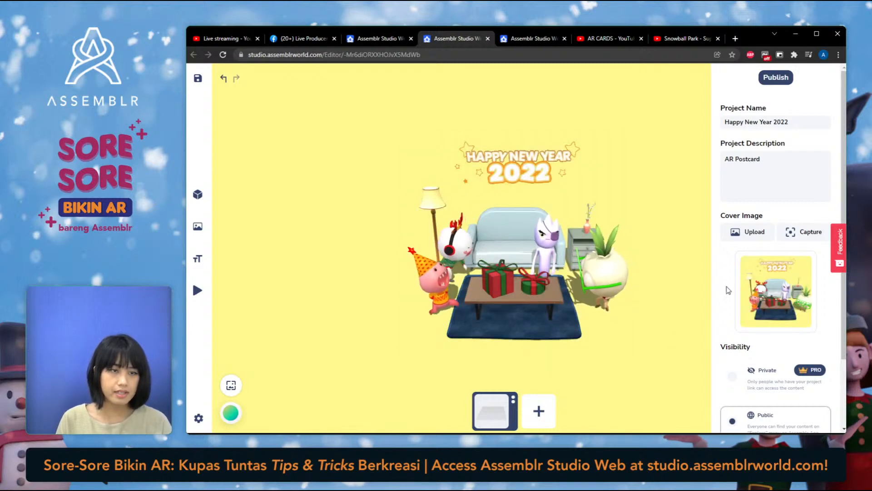
Assign the Entertainment category to the project and publish it
scroll(768, 356, "down", 2)
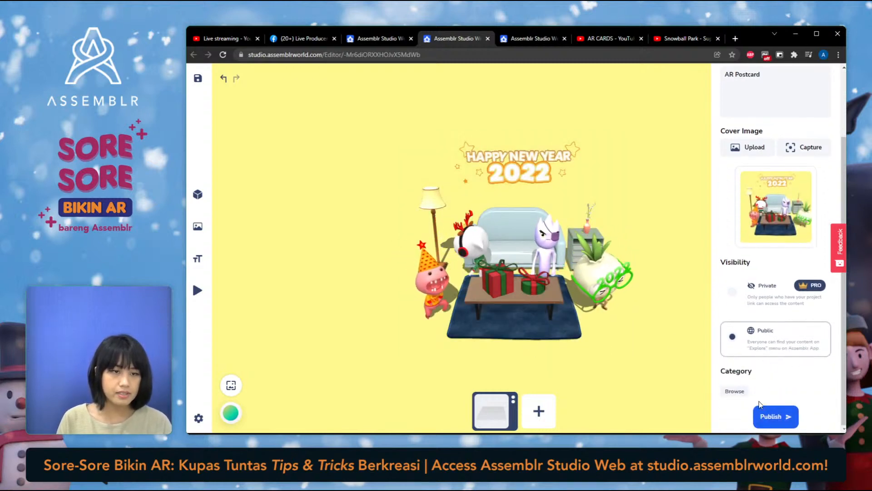
left_click(735, 391)
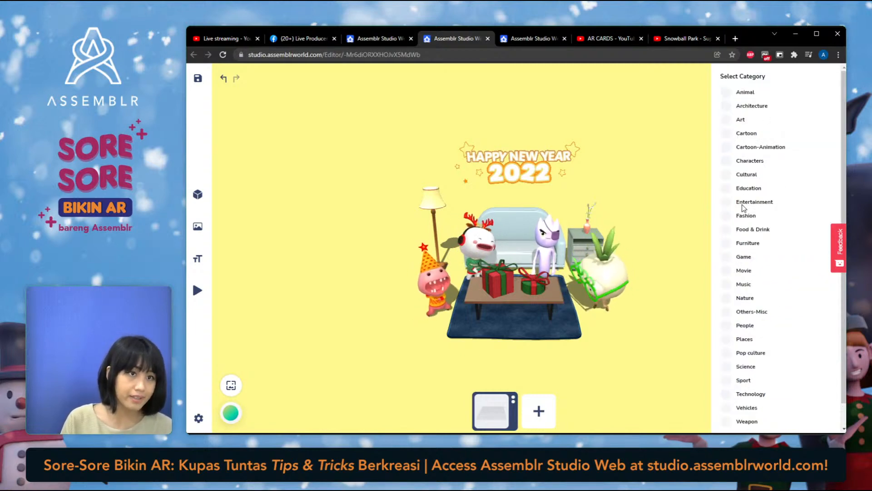
scroll(812, 304, "down", 1)
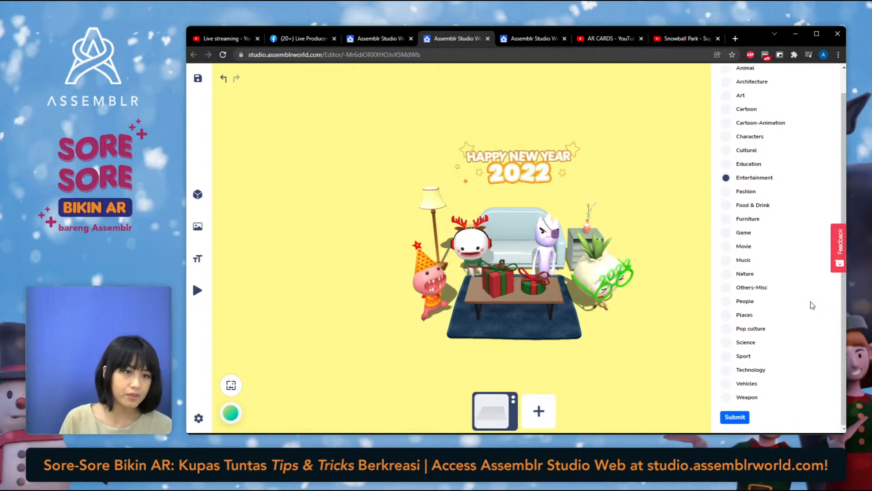
left_click(742, 417)
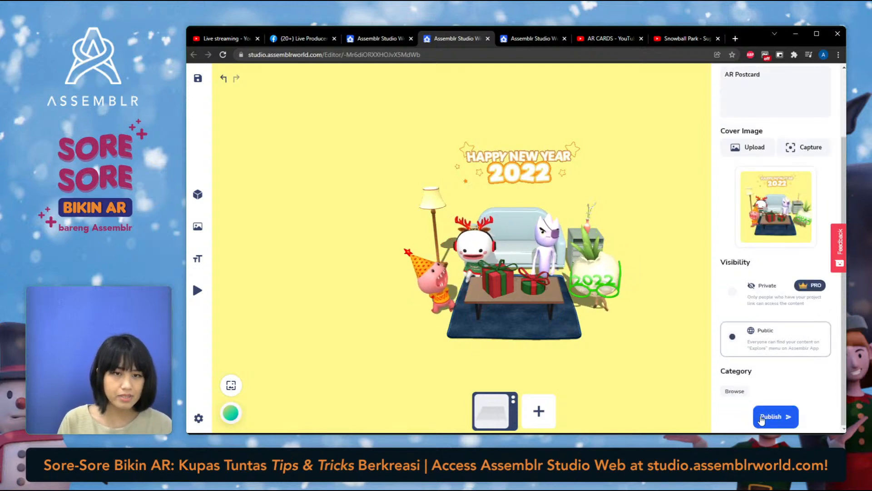
left_click(761, 417)
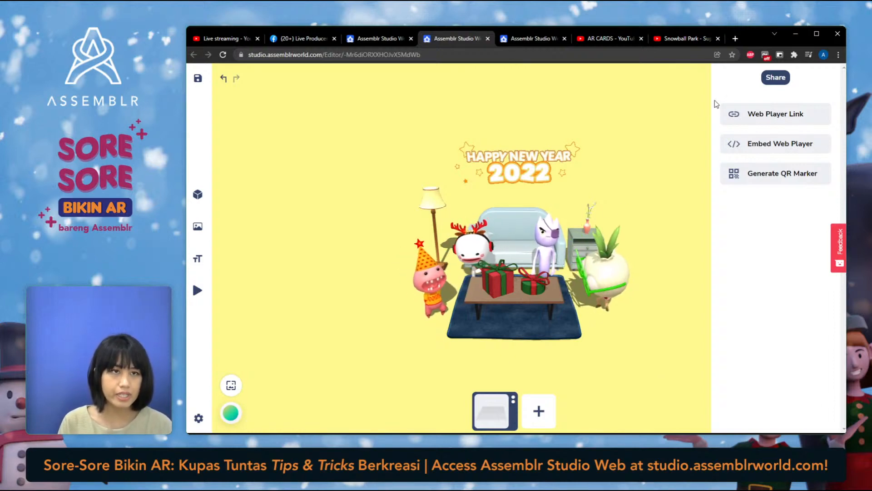
Copy the published project's Web Player link from the sharing options
left_click(766, 121)
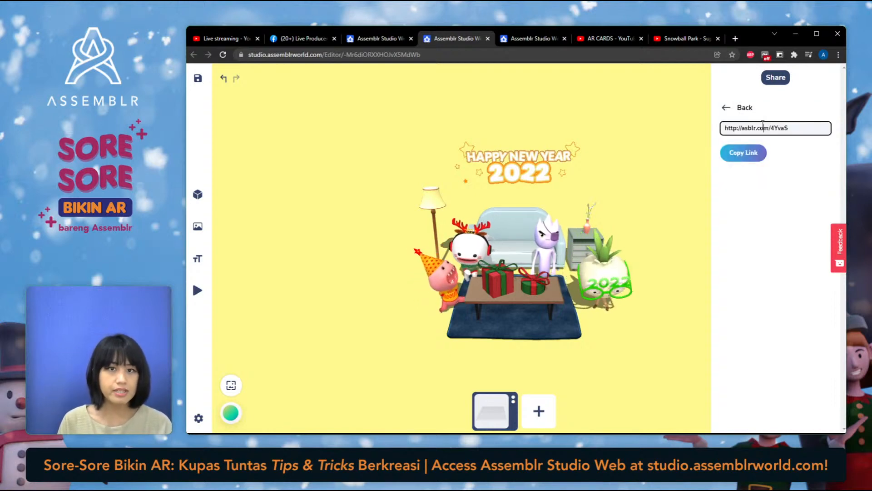
triple_click(762, 127)
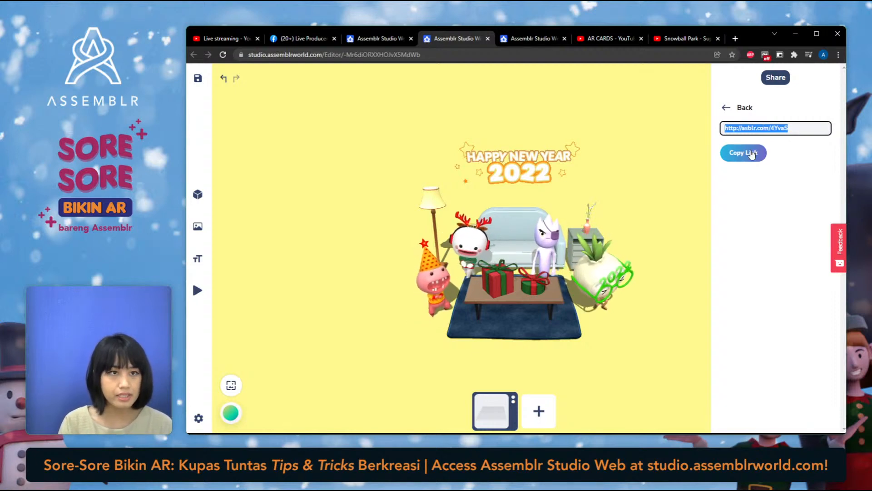
left_click(752, 154)
left_click(605, 108)
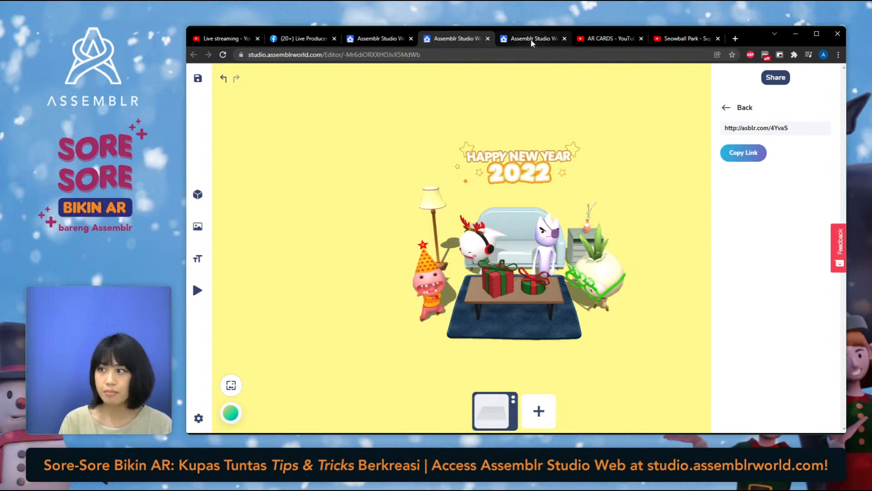
Open the copied project link in a new browser tab, play the postcard in the 3D viewer, orbit it, and close the viewer
key("ctrl+t")
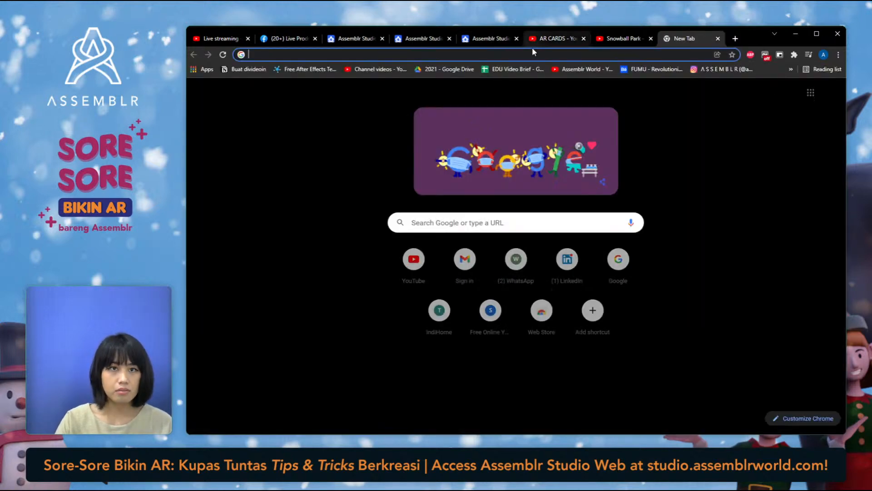
key("ctrl+v")
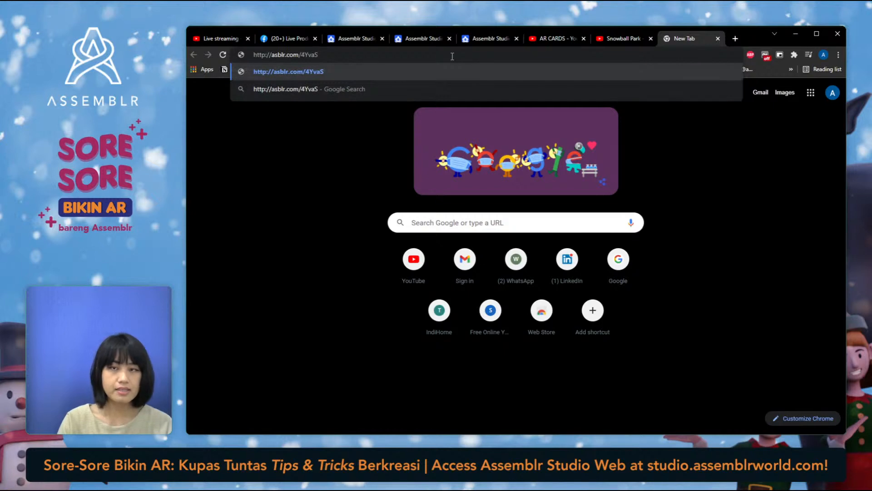
key("Return")
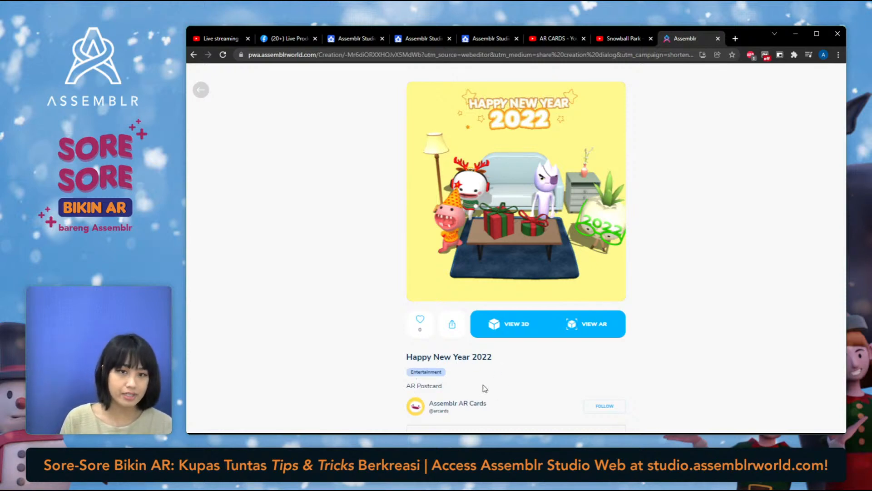
left_click(515, 325)
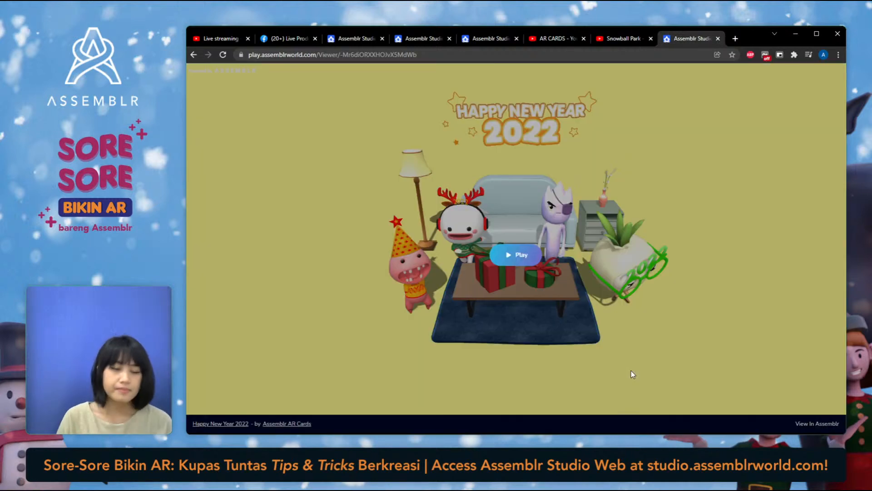
left_click(519, 264)
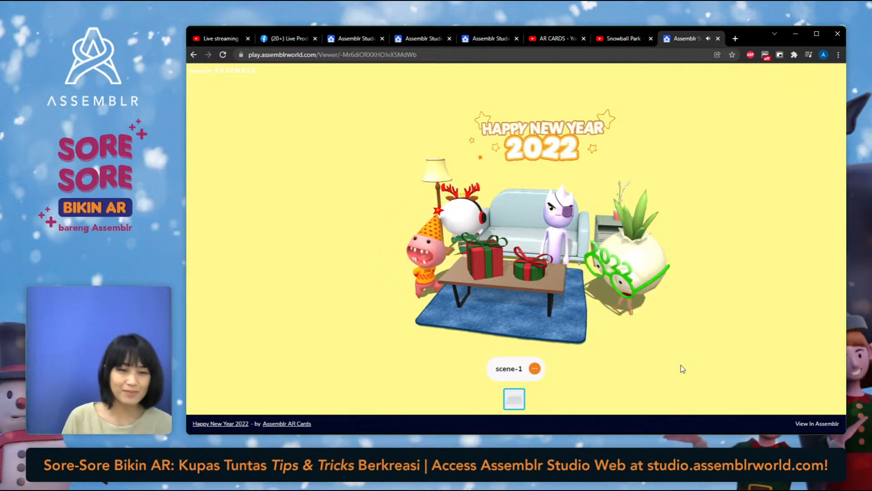
mouse_move(590, 368)
left_mouse_down()
mouse_move(646, 368)
mouse_move(408, 358)
mouse_move(666, 367)
mouse_move(695, 350)
mouse_move(714, 352)
mouse_move(593, 374)
left_mouse_up()
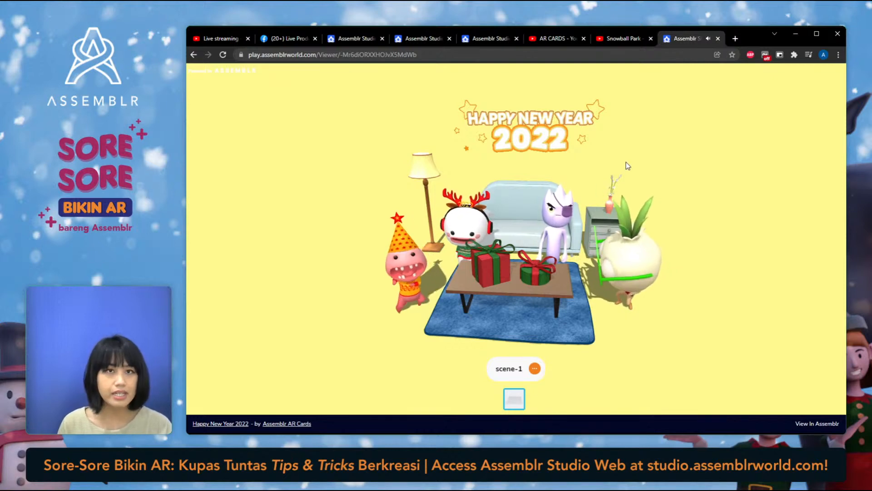
left_click(718, 39)
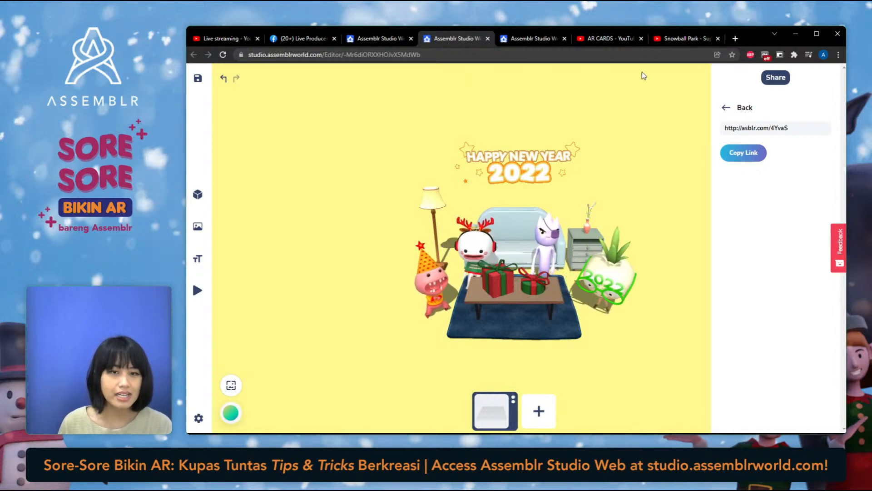
Watch the AR CARDS demo video on YouTube in full screen, pause it, and return to the postcard project in Assemblr Studio
left_click(608, 40)
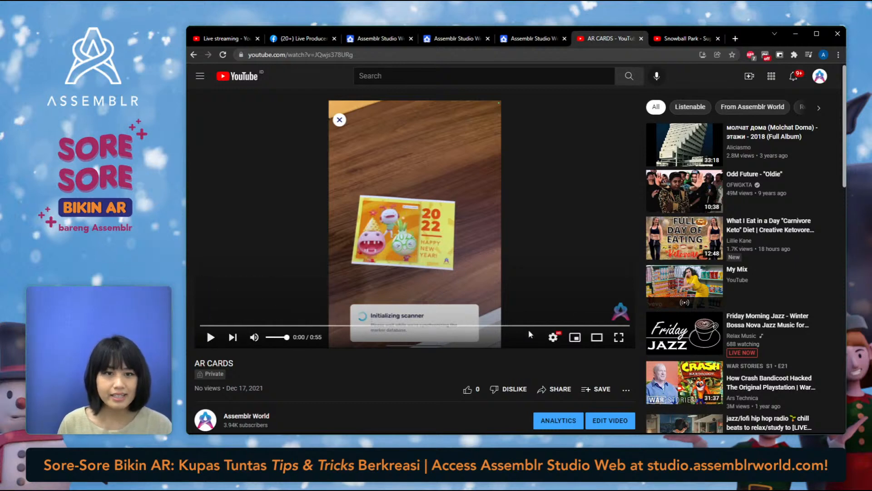
left_click(619, 336)
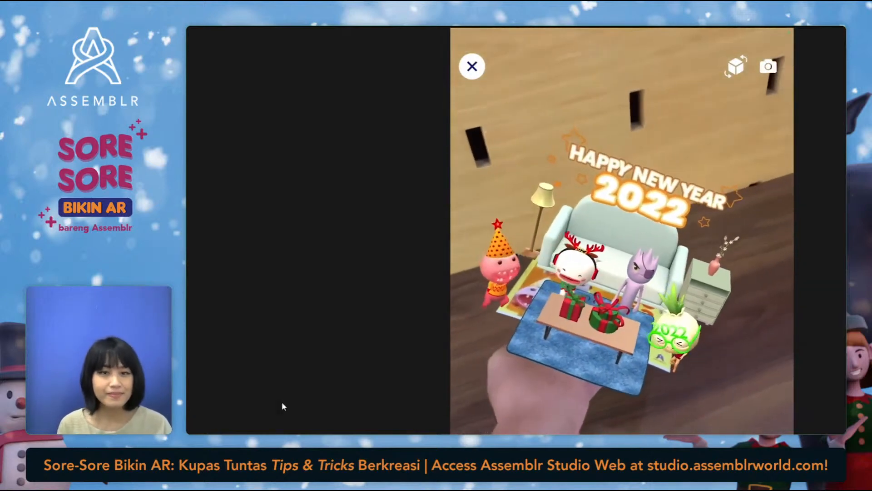
key("Escape")
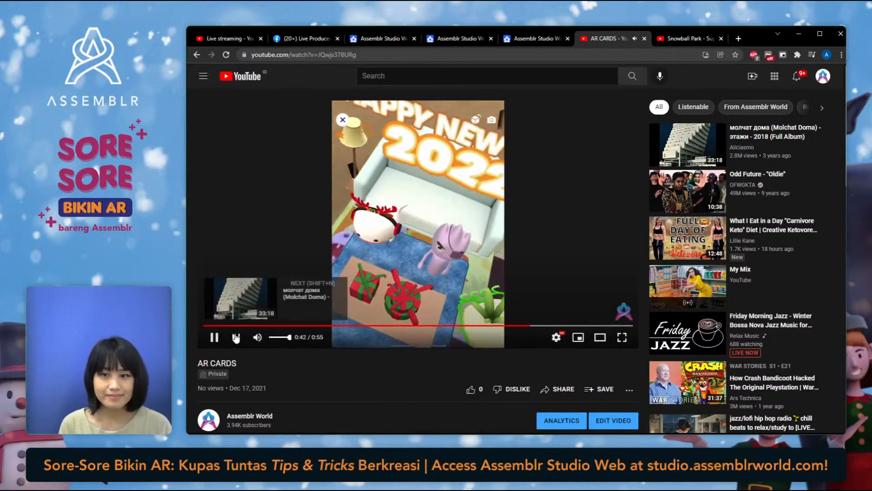
left_click(214, 337)
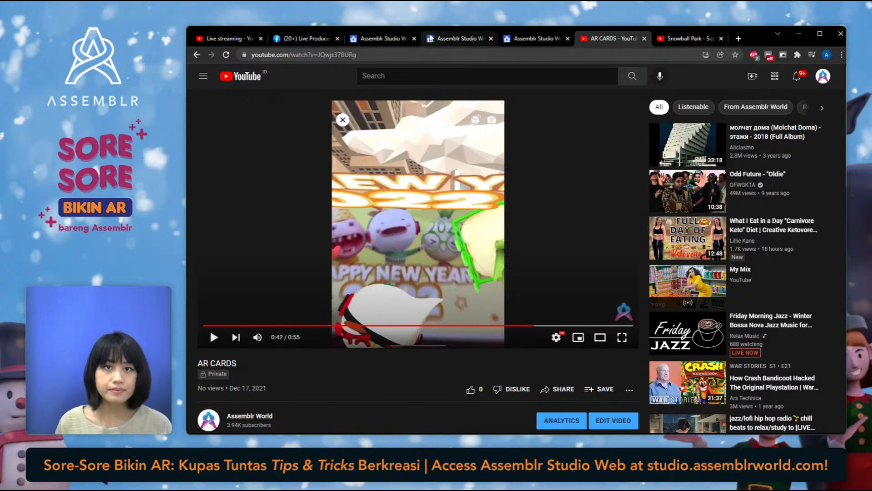
left_click(455, 38)
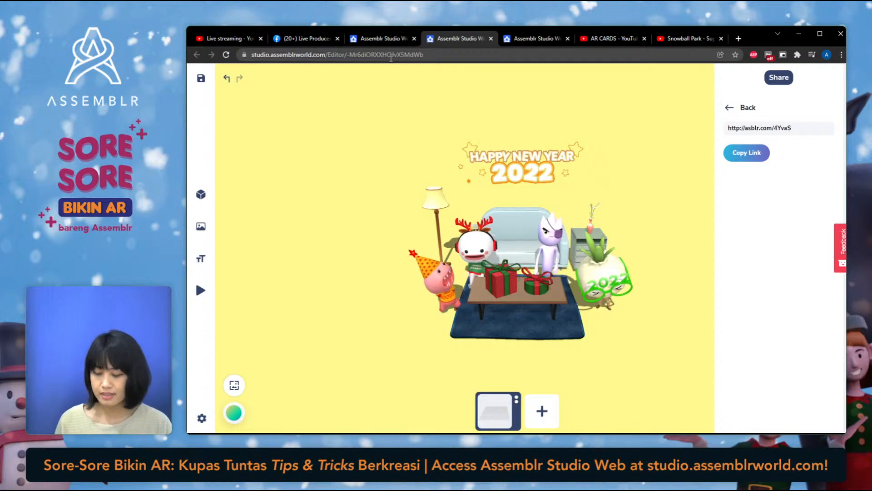